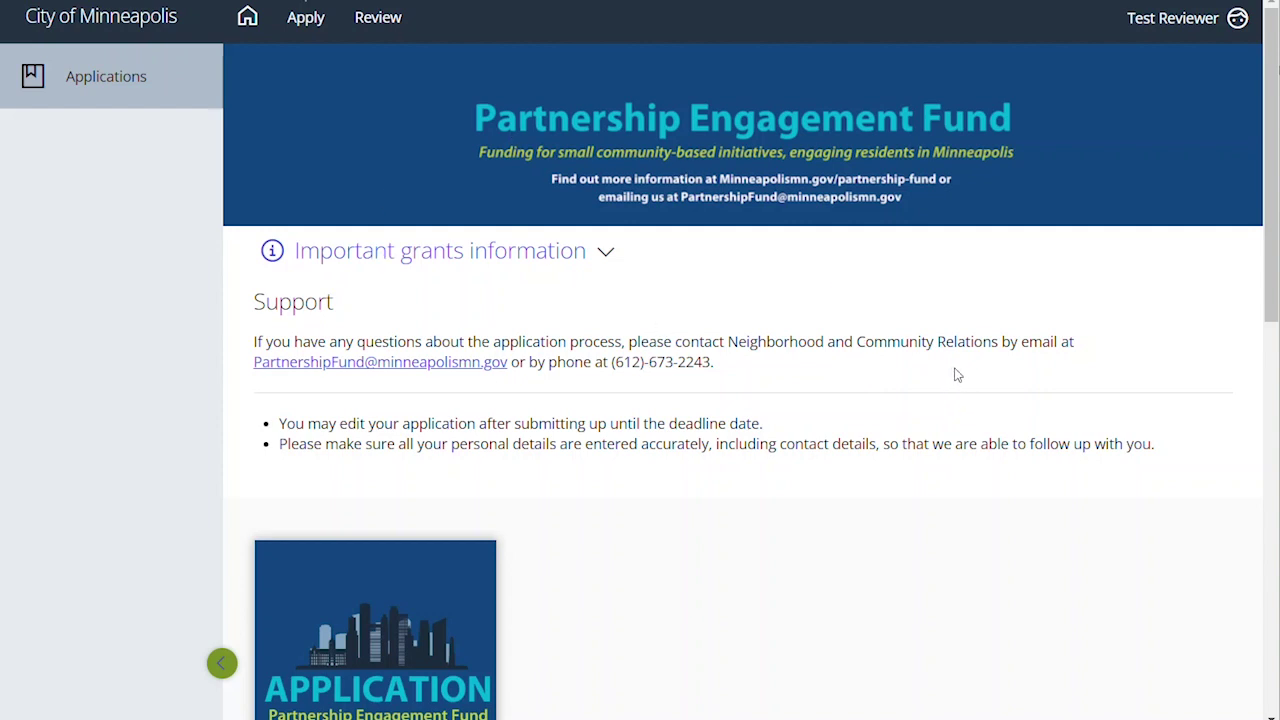
Start a new application for the 2024 Partnership Engagement Fund.
{"action": "scroll", "coordinate": [700, 448], "scroll_direction": "down", "scroll_amount": 2}
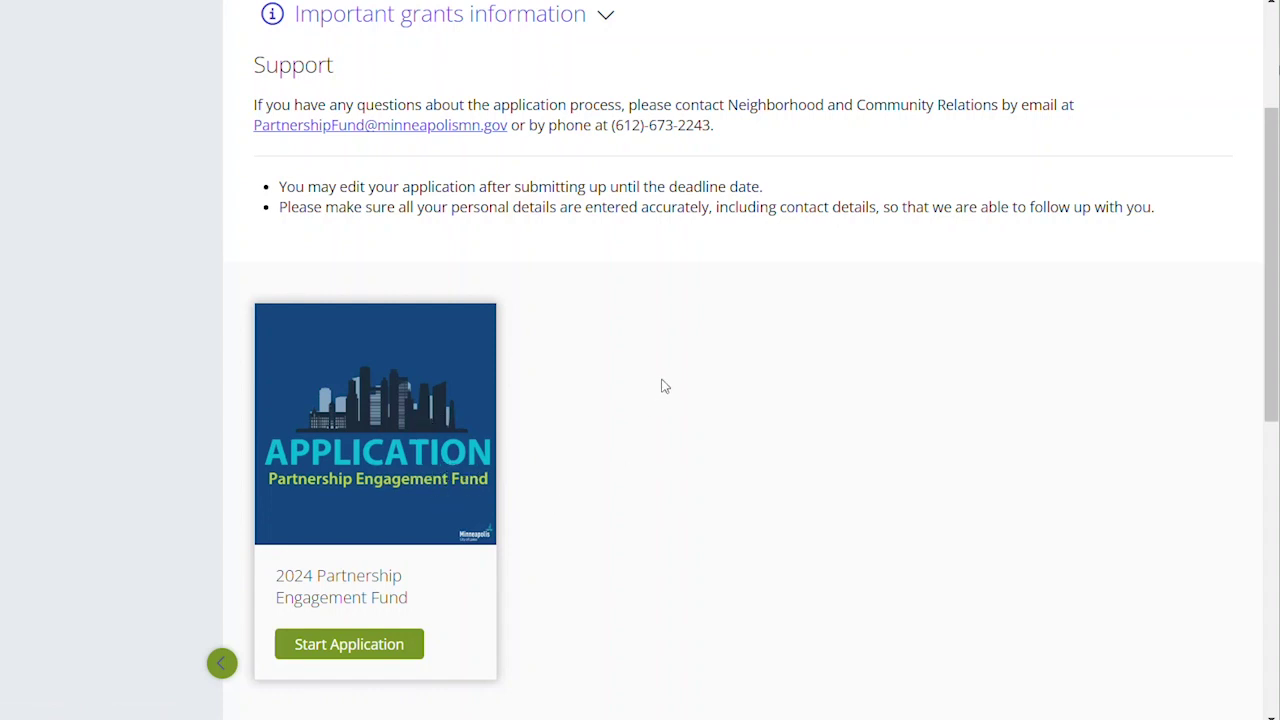
{"action": "scroll", "coordinate": [666, 381], "scroll_direction": "down", "scroll_amount": 2}
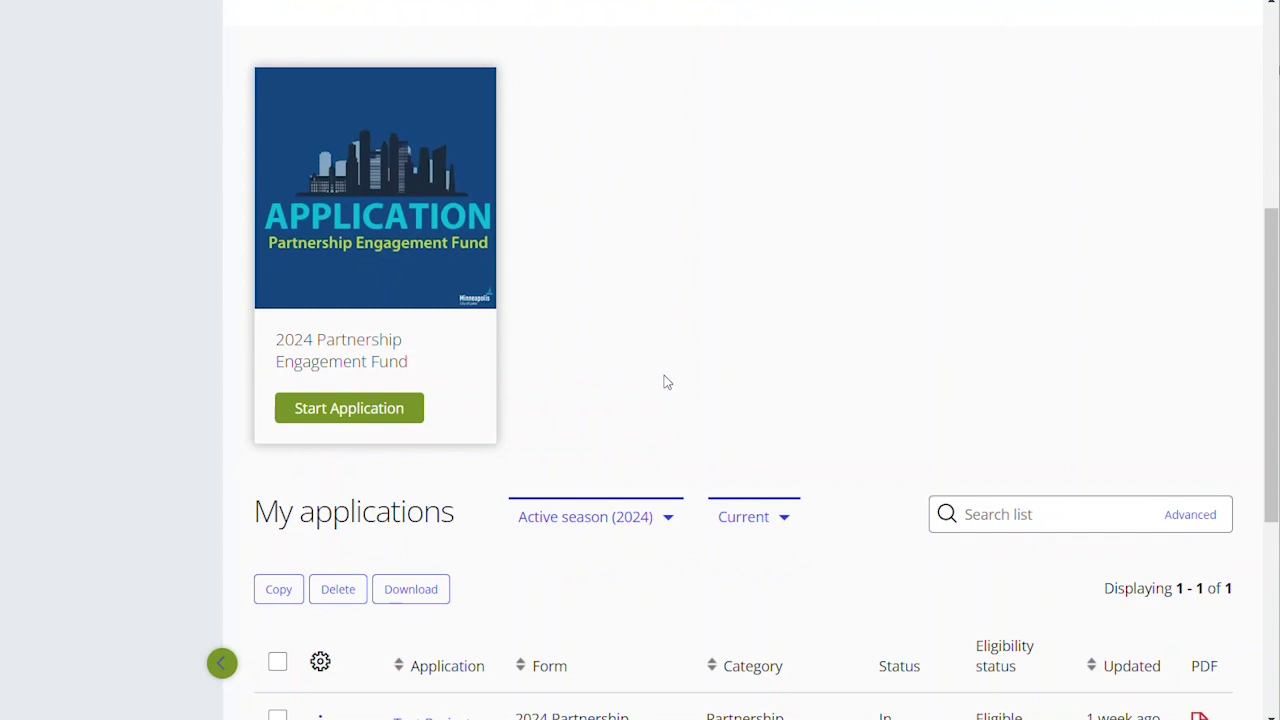
{"action": "scroll", "coordinate": [666, 381], "scroll_direction": "down", "scroll_amount": 2}
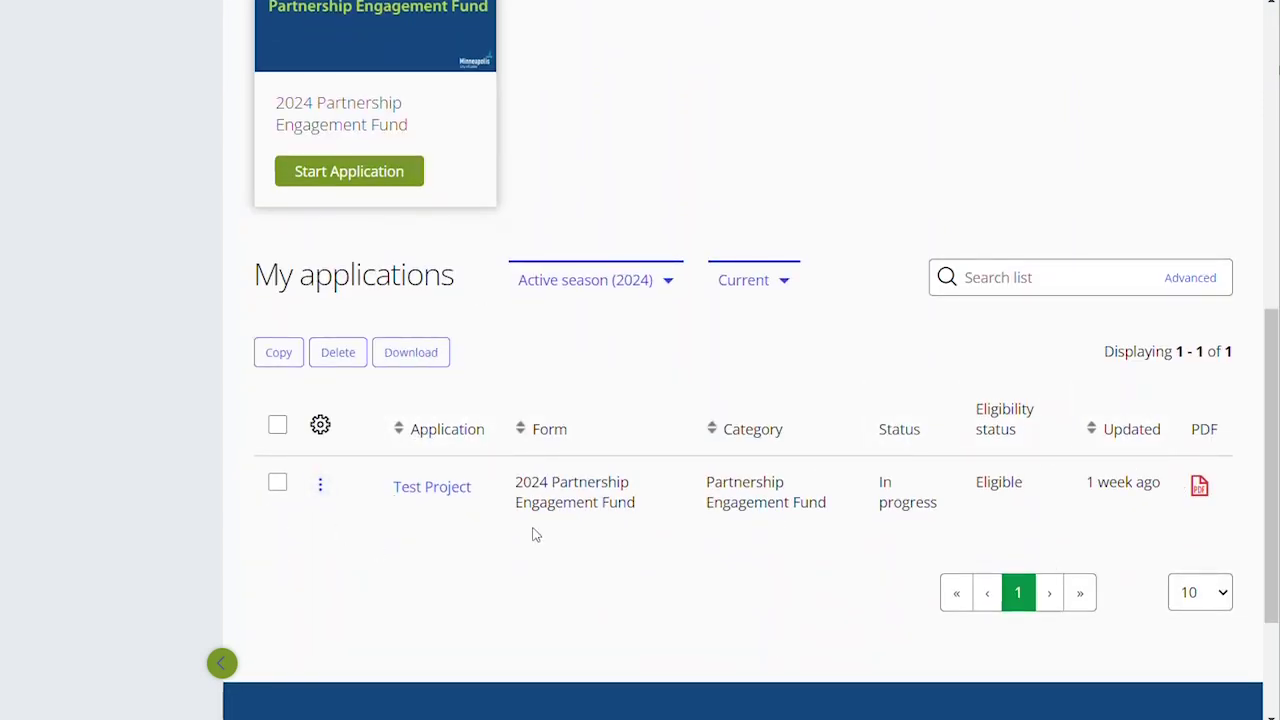
{"action": "scroll", "coordinate": [600, 463], "scroll_direction": "up", "scroll_amount": 2}
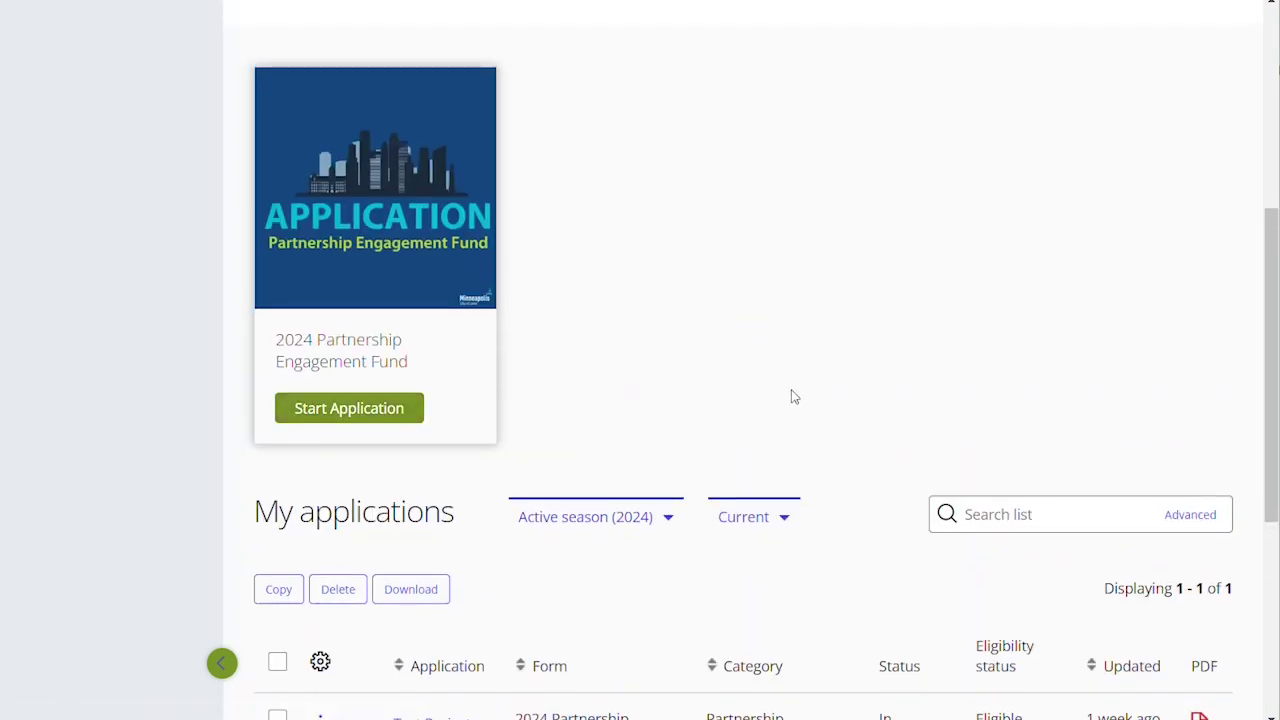
{"action": "scroll", "coordinate": [791, 400], "scroll_direction": "down", "scroll_amount": 2}
{"action": "scroll", "coordinate": [506, 434], "scroll_direction": "up", "scroll_amount": 4}
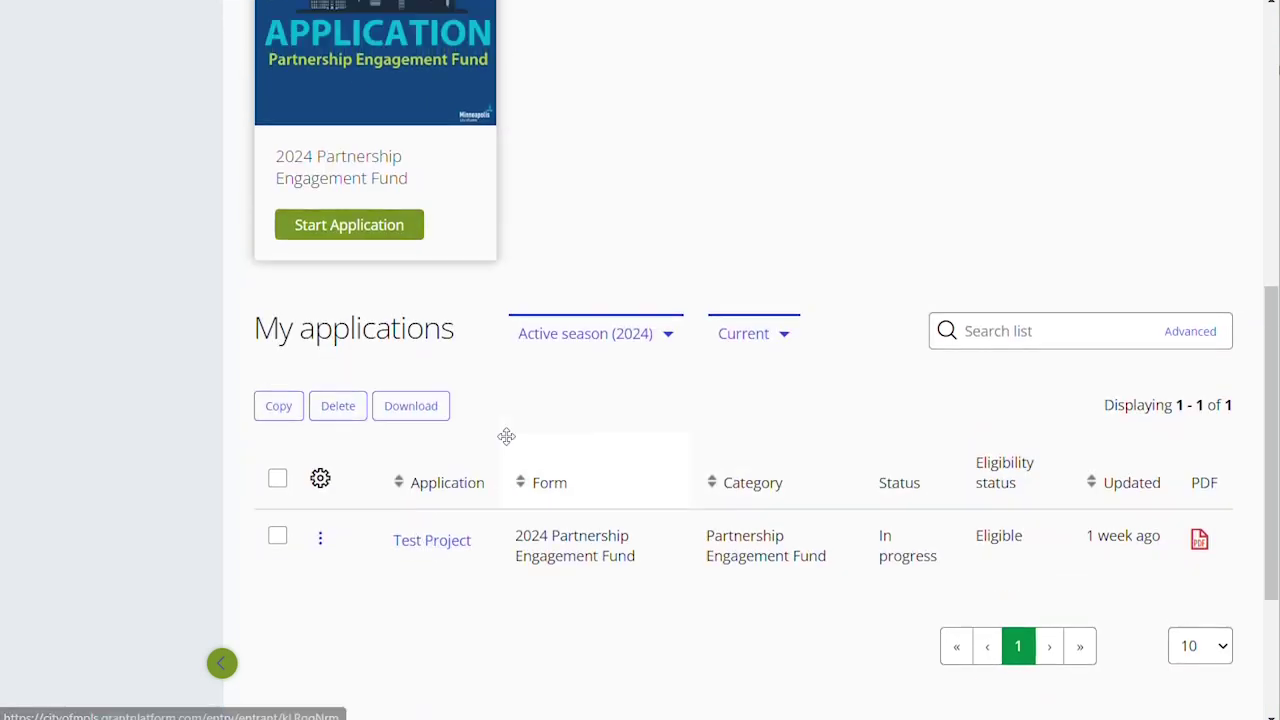
{"action": "left_click", "coordinate": [383, 648]}
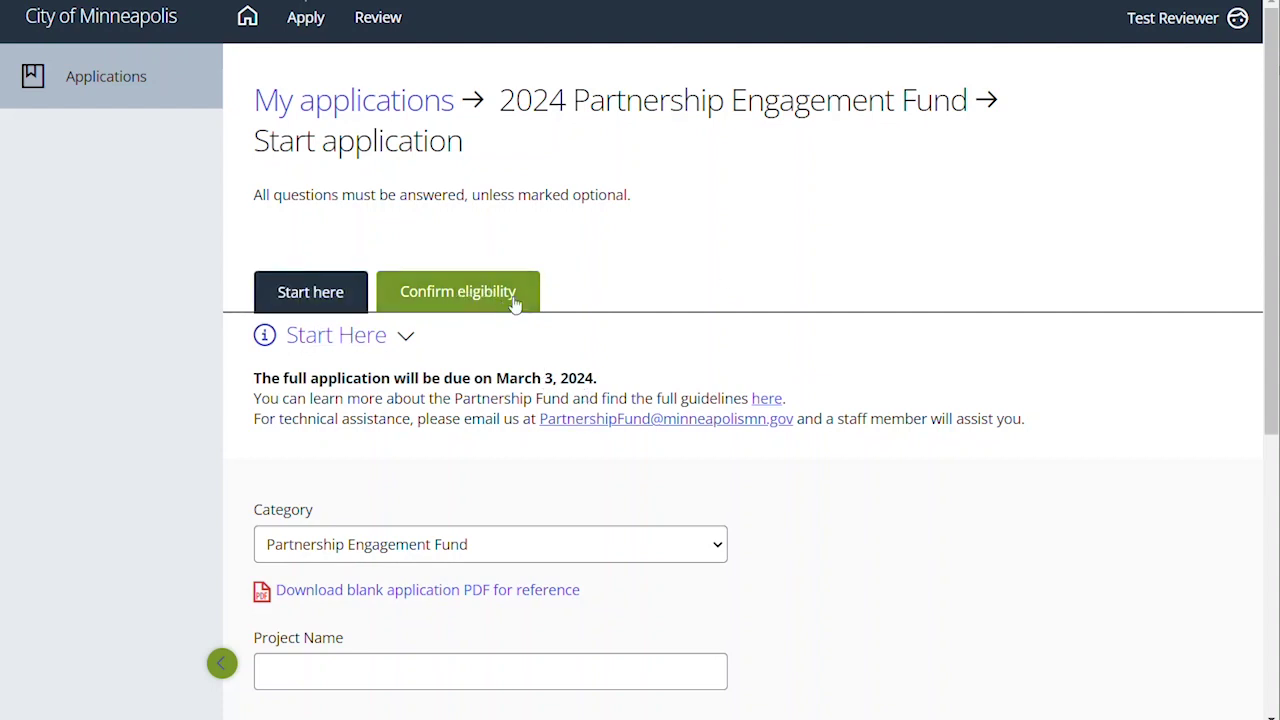
Name the project "Awesome Project" in the Partnership Engagement Fund category and save to continue to the eligibility section.
{"action": "scroll", "coordinate": [656, 297], "scroll_direction": "down", "scroll_amount": 3}
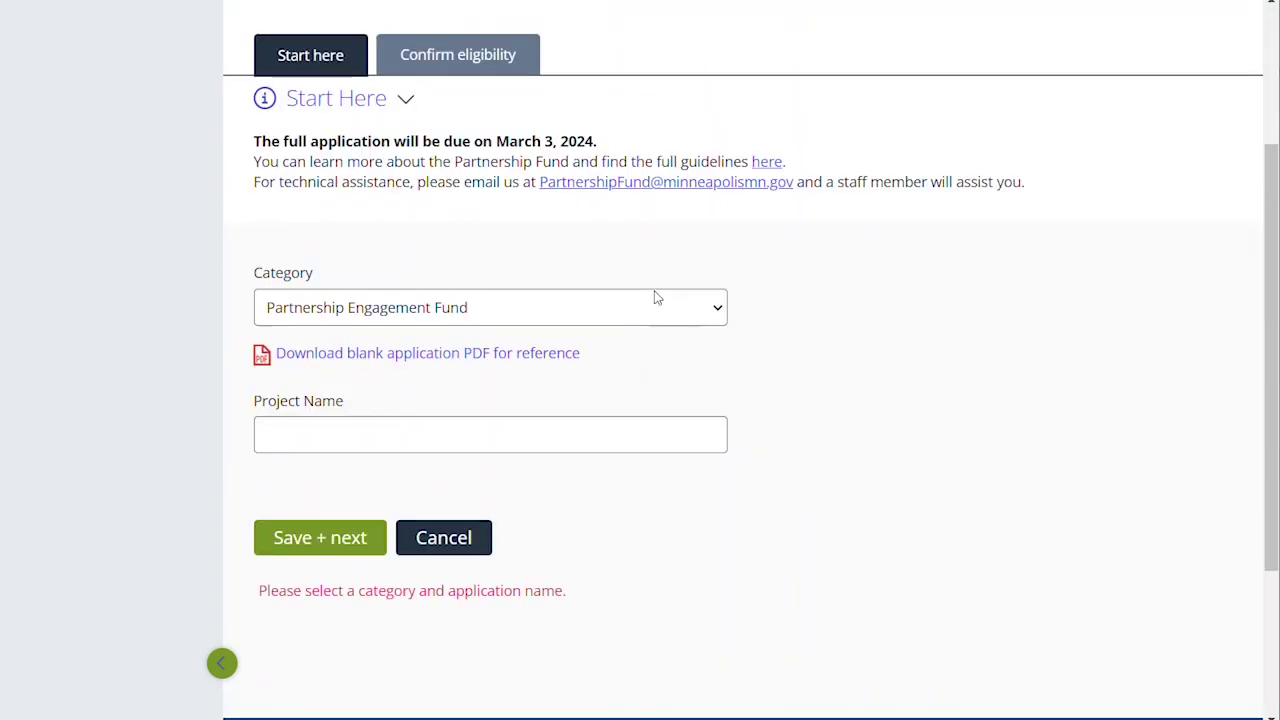
{"action": "left_click", "coordinate": [418, 431]}
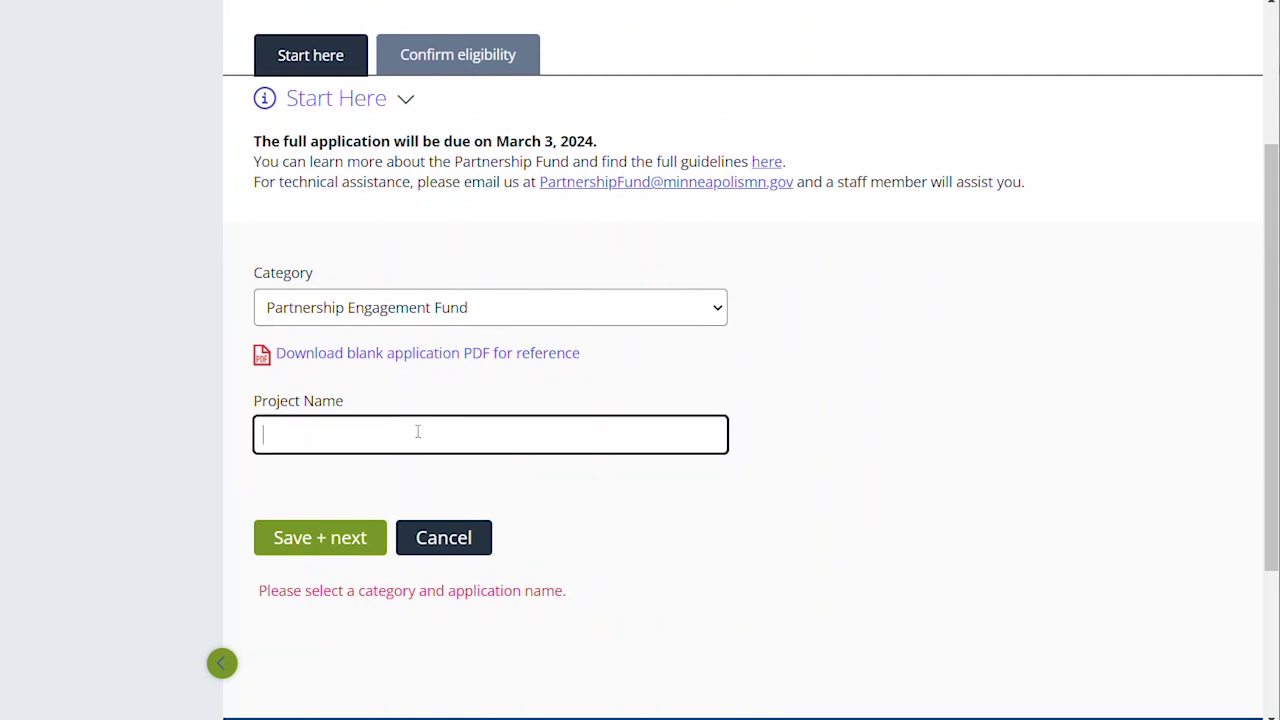
{"action": "type", "text": "Awesome Projec"}
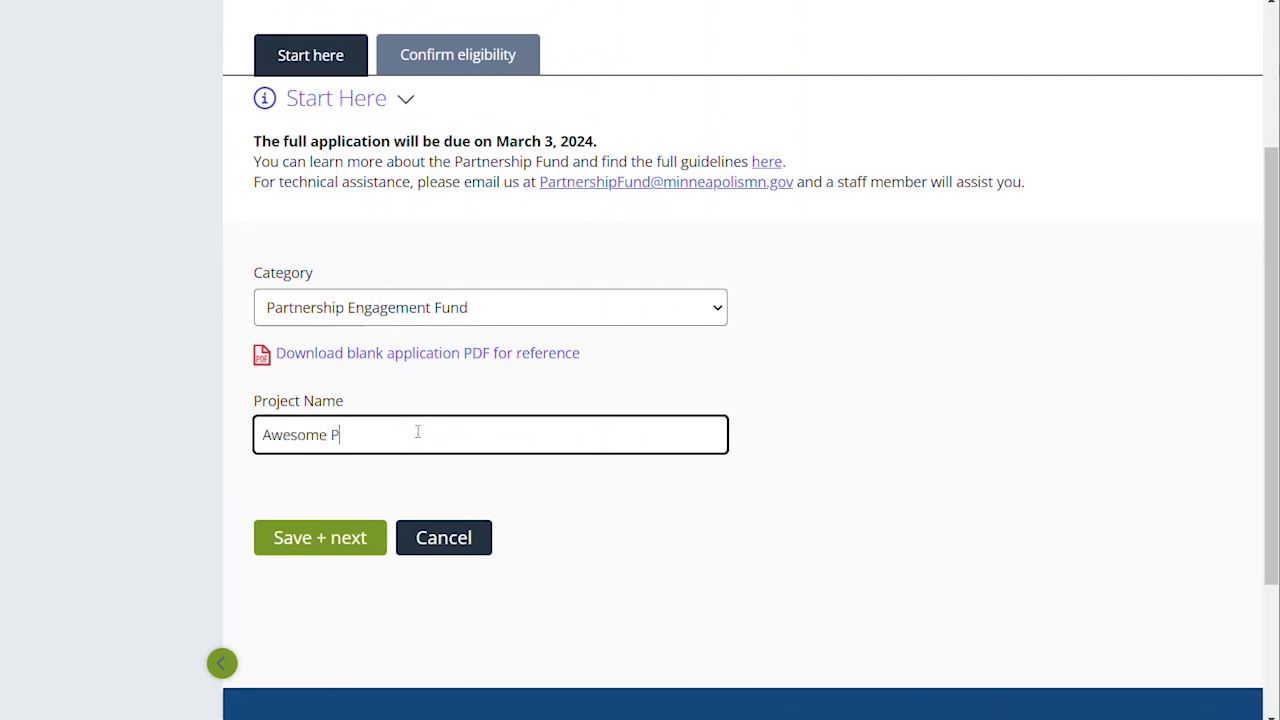
{"action": "type", "text": "t"}
{"action": "left_click", "coordinate": [330, 549]}
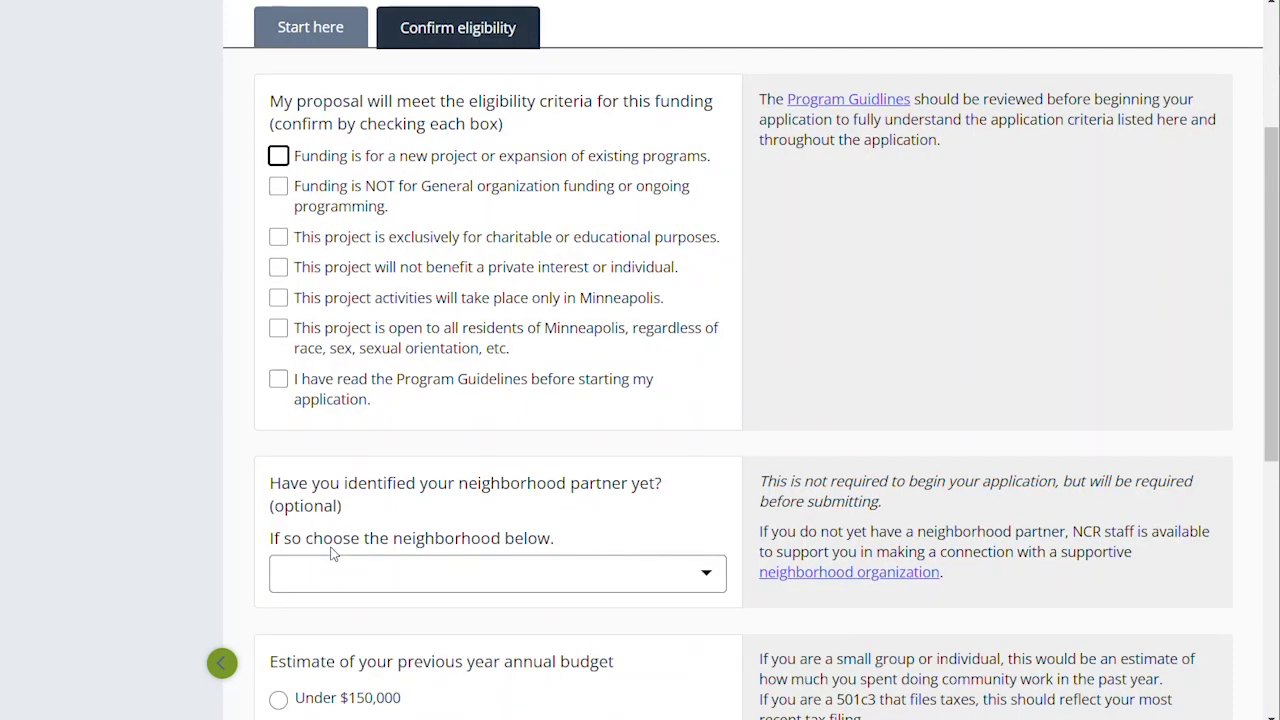
Confirm all seven eligibility criteria, from new or expanded project funding to having read the Program Guidelines.
{"action": "scroll", "coordinate": [600, 365], "scroll_direction": "up", "scroll_amount": 2}
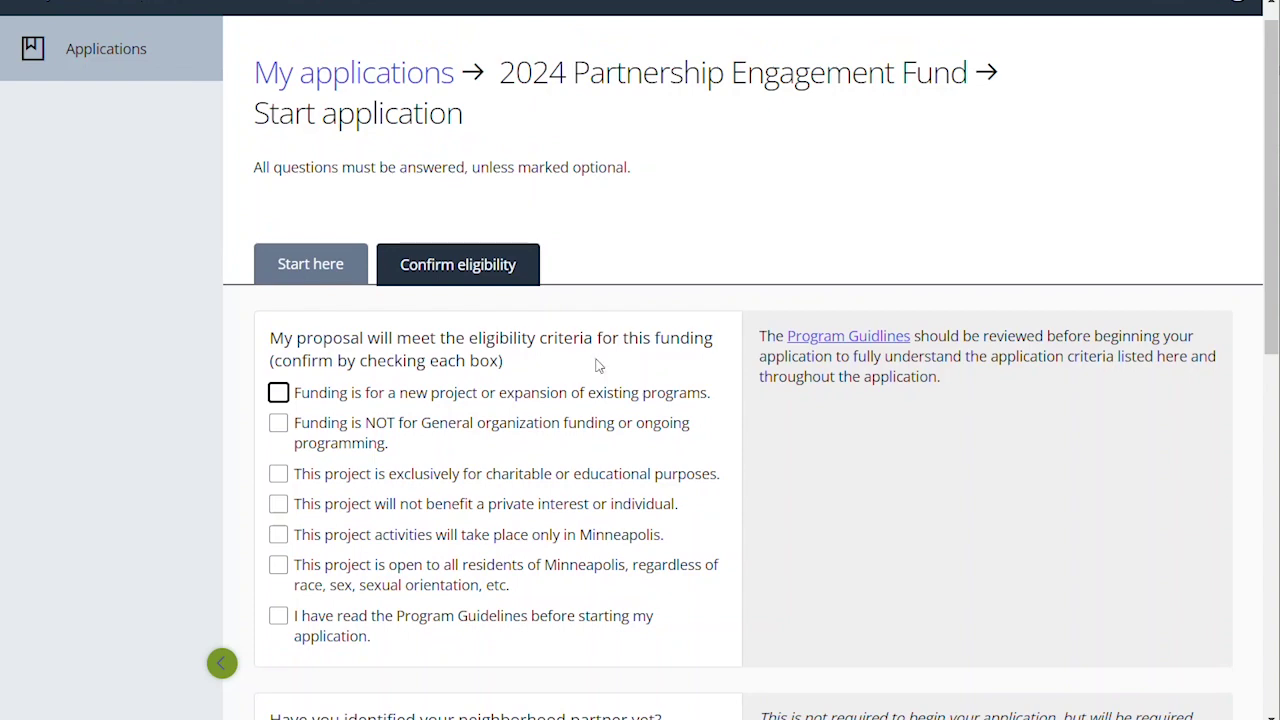
{"action": "scroll", "coordinate": [690, 410], "scroll_direction": "down", "scroll_amount": 2}
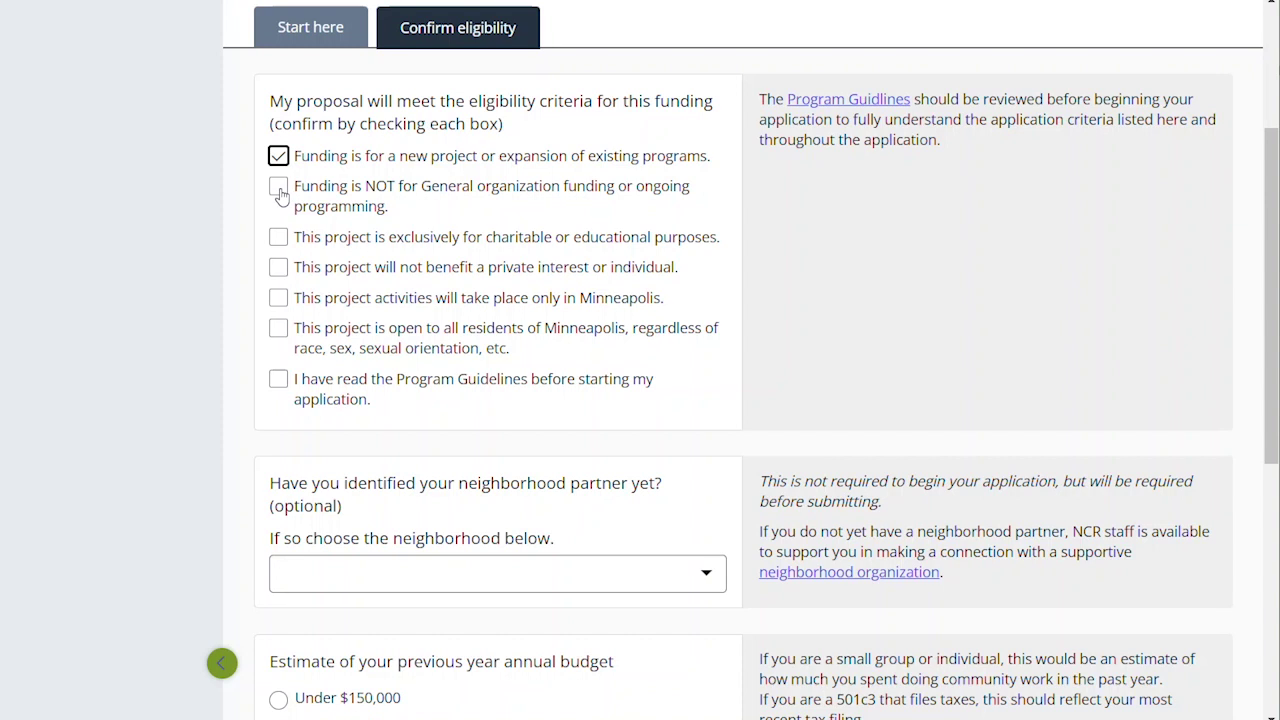
{"action": "left_click", "coordinate": [279, 190]}
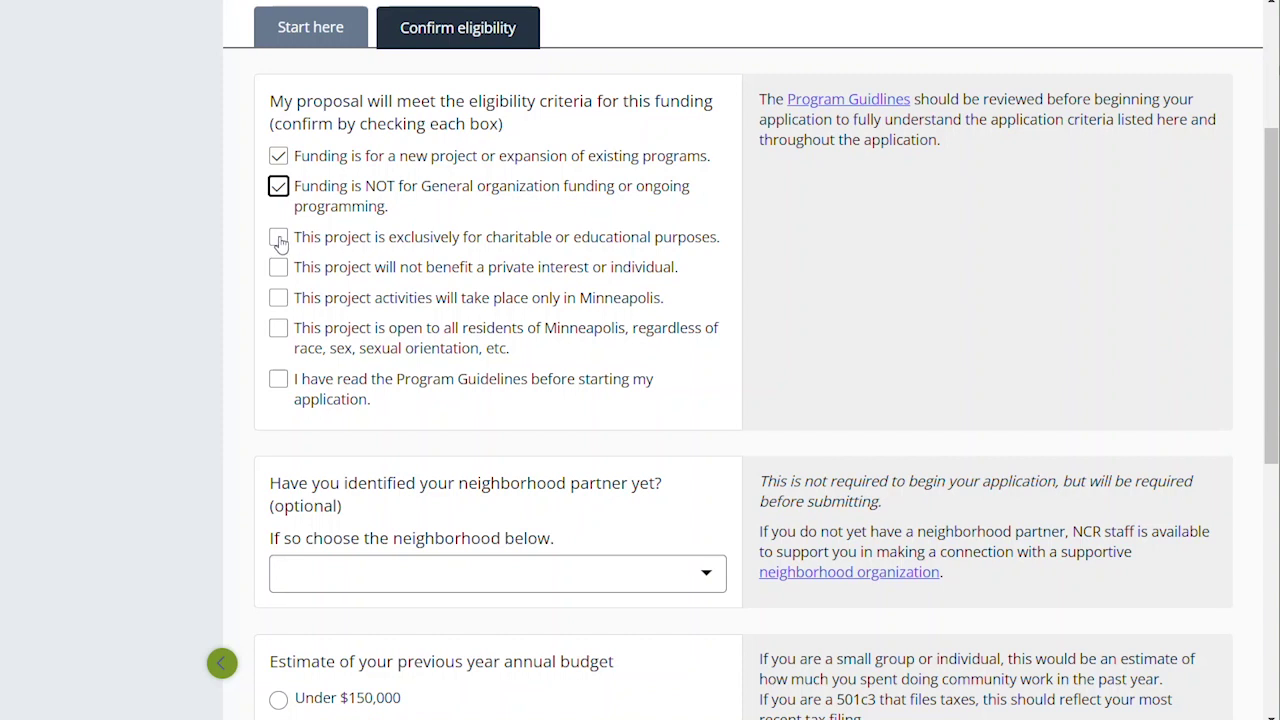
{"action": "left_click", "coordinate": [279, 240]}
{"action": "left_click", "coordinate": [279, 269]}
{"action": "left_click", "coordinate": [279, 300]}
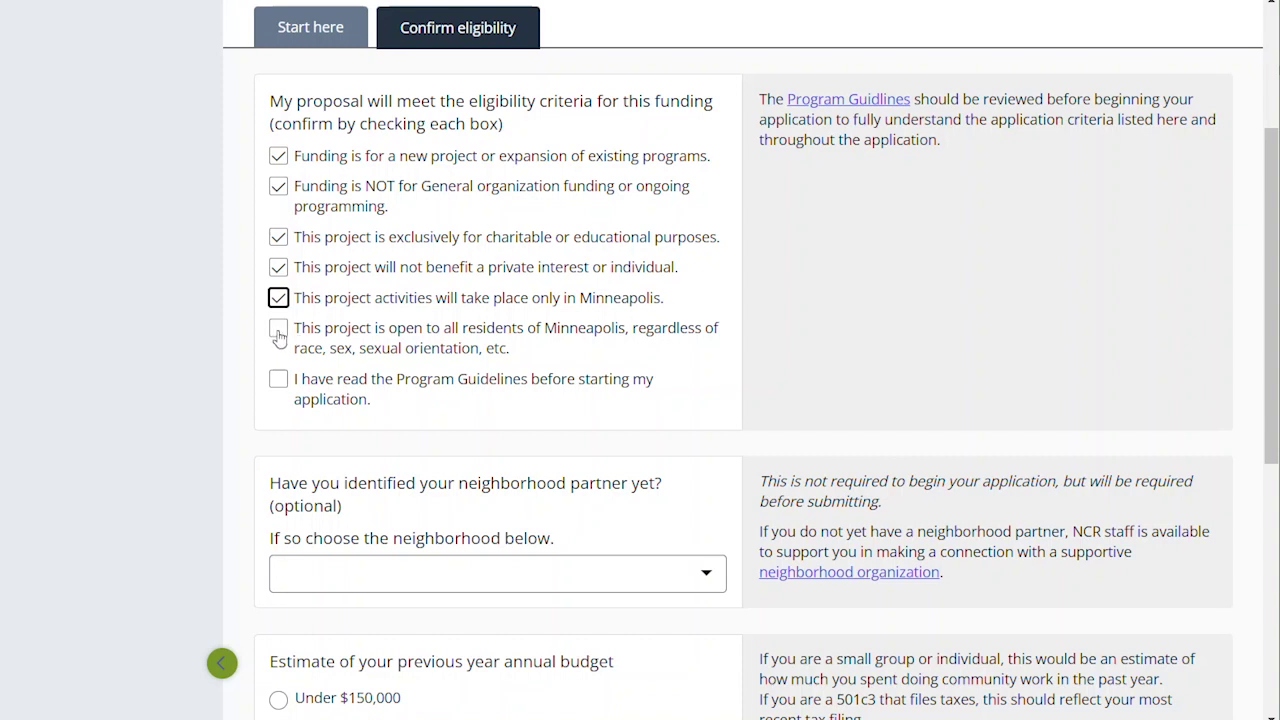
{"action": "left_click", "coordinate": [280, 334]}
{"action": "left_click", "coordinate": [279, 387]}
Examine the optional neighborhood partner choices and the guidance on finding a neighborhood organization, leaving the field empty.
{"action": "scroll", "coordinate": [520, 378], "scroll_direction": "down", "scroll_amount": 2}
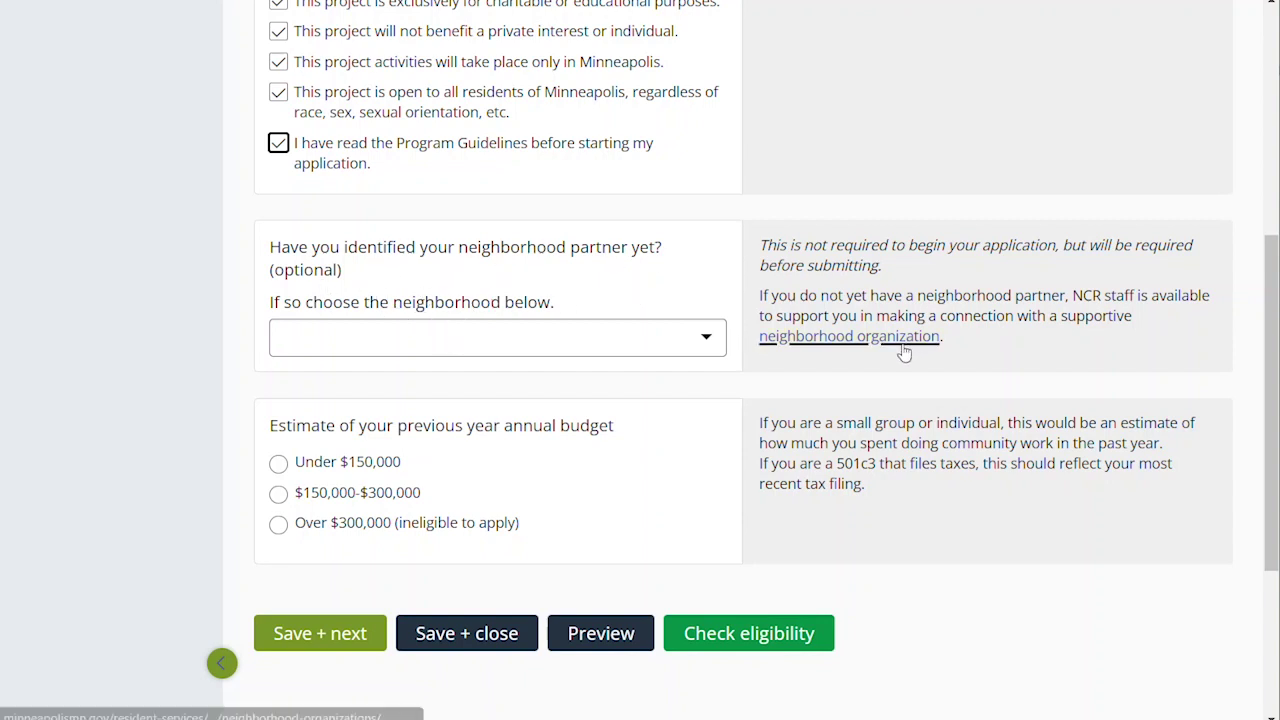
{"action": "left_click", "coordinate": [490, 341]}
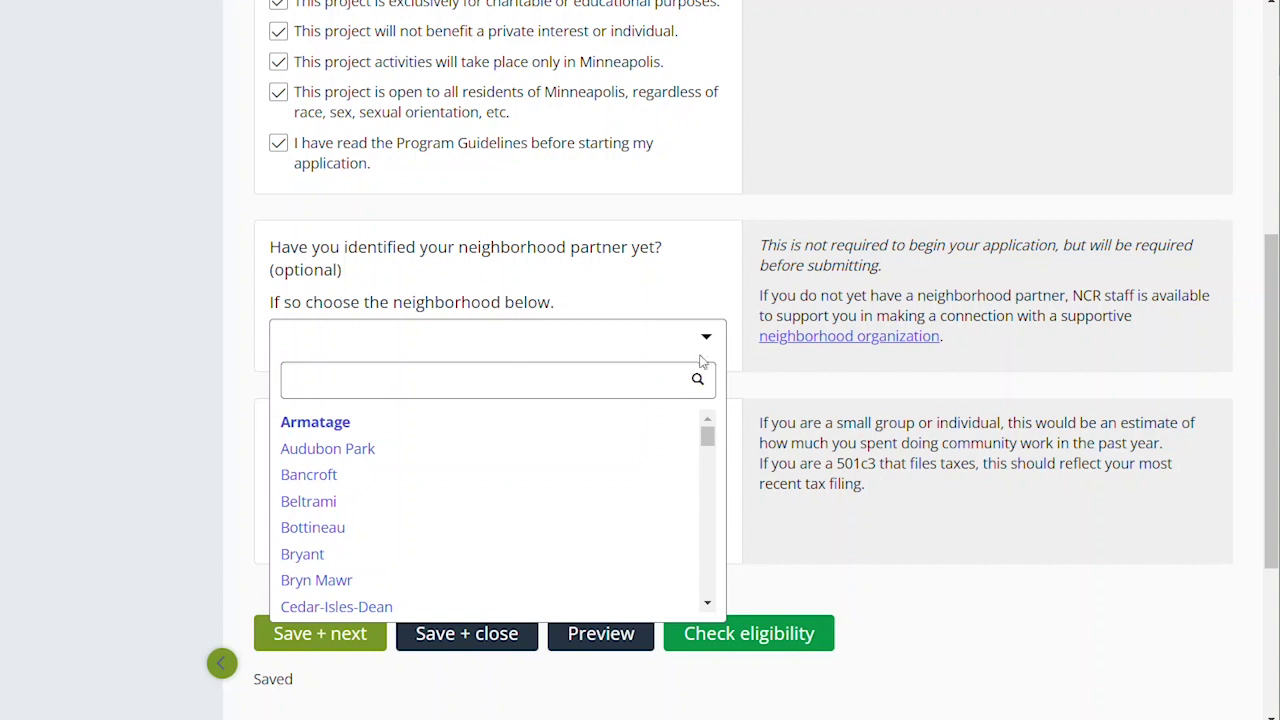
{"action": "left_click", "coordinate": [628, 298]}
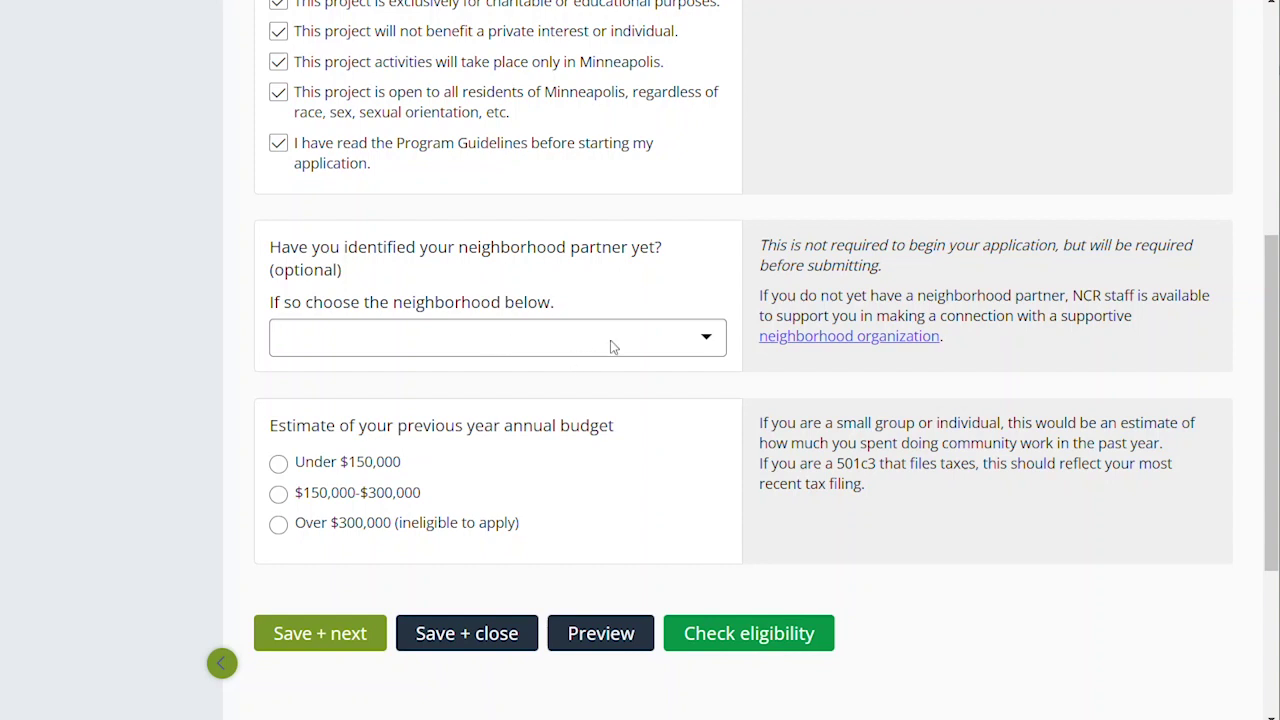
{"action": "left_click_drag", "start_coordinate": [800, 296], "coordinate": [1033, 296]}
{"action": "left_click", "coordinate": [1066, 294]}
{"action": "left_click", "coordinate": [893, 338]}
Set the previous year's annual budget estimate to Under $150,000, check the application's eligibility and acknowledge the result.
{"action": "left_click", "coordinate": [278, 464]}
{"action": "left_click", "coordinate": [730, 635]}
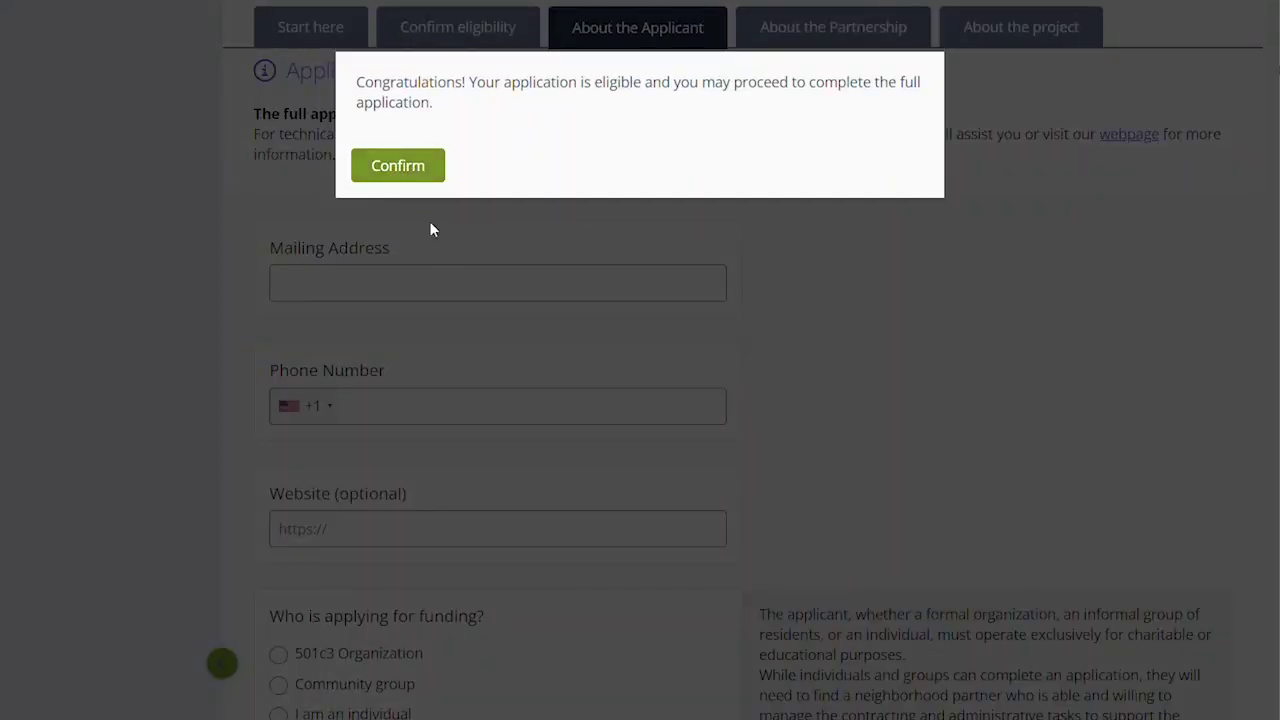
{"action": "left_click", "coordinate": [418, 172]}
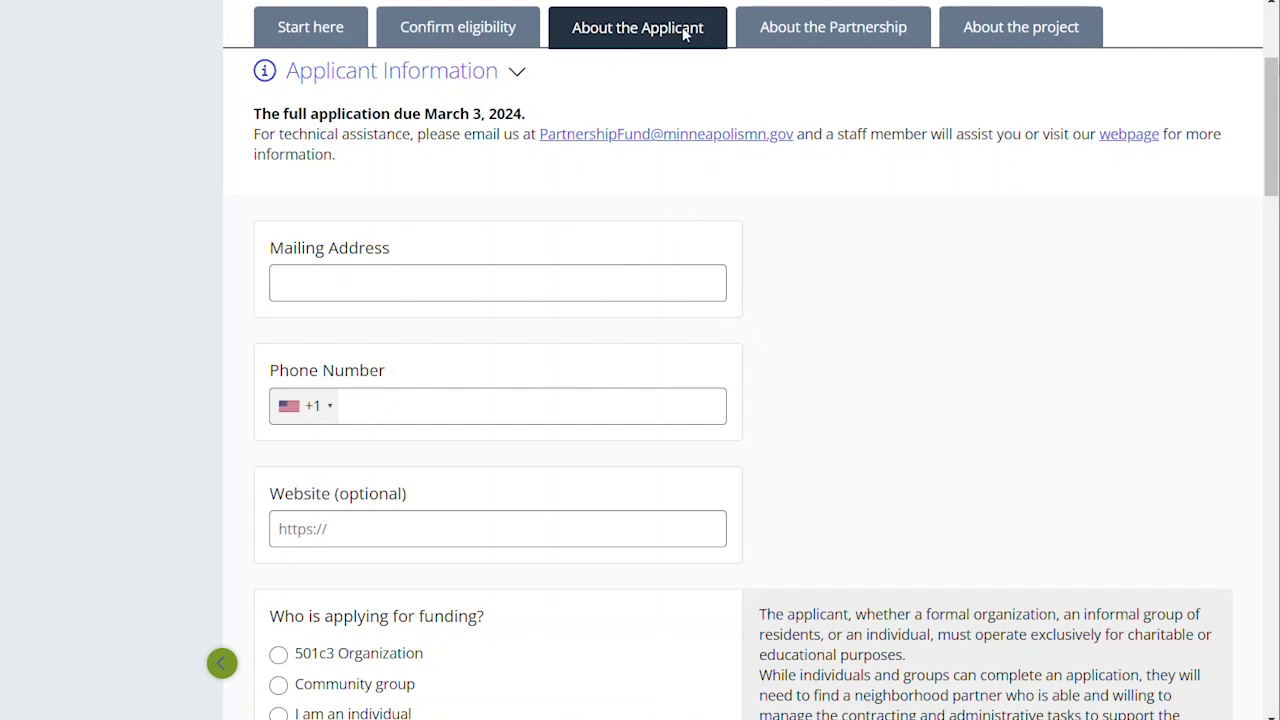
Choose 501c3 Organization as who is applying for funding in the applicant information.
{"action": "scroll", "coordinate": [590, 65], "scroll_direction": "up", "scroll_amount": 2}
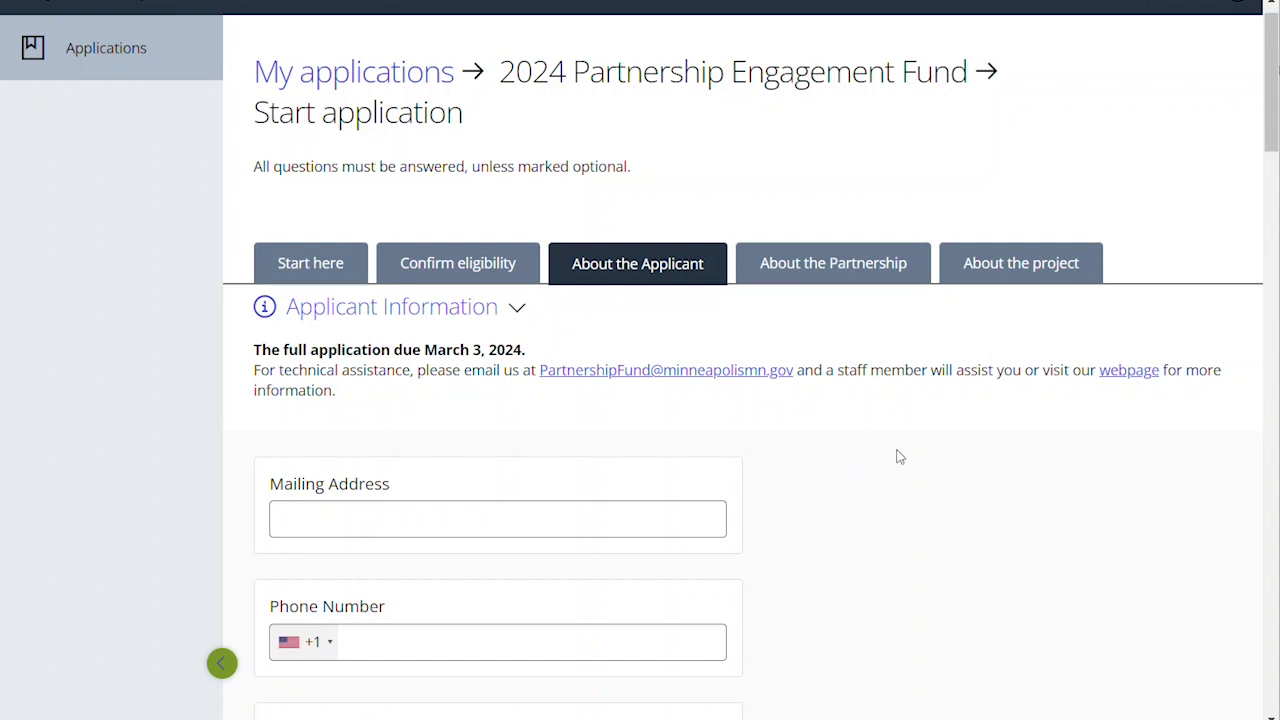
{"action": "scroll", "coordinate": [880, 497], "scroll_direction": "down", "scroll_amount": 2}
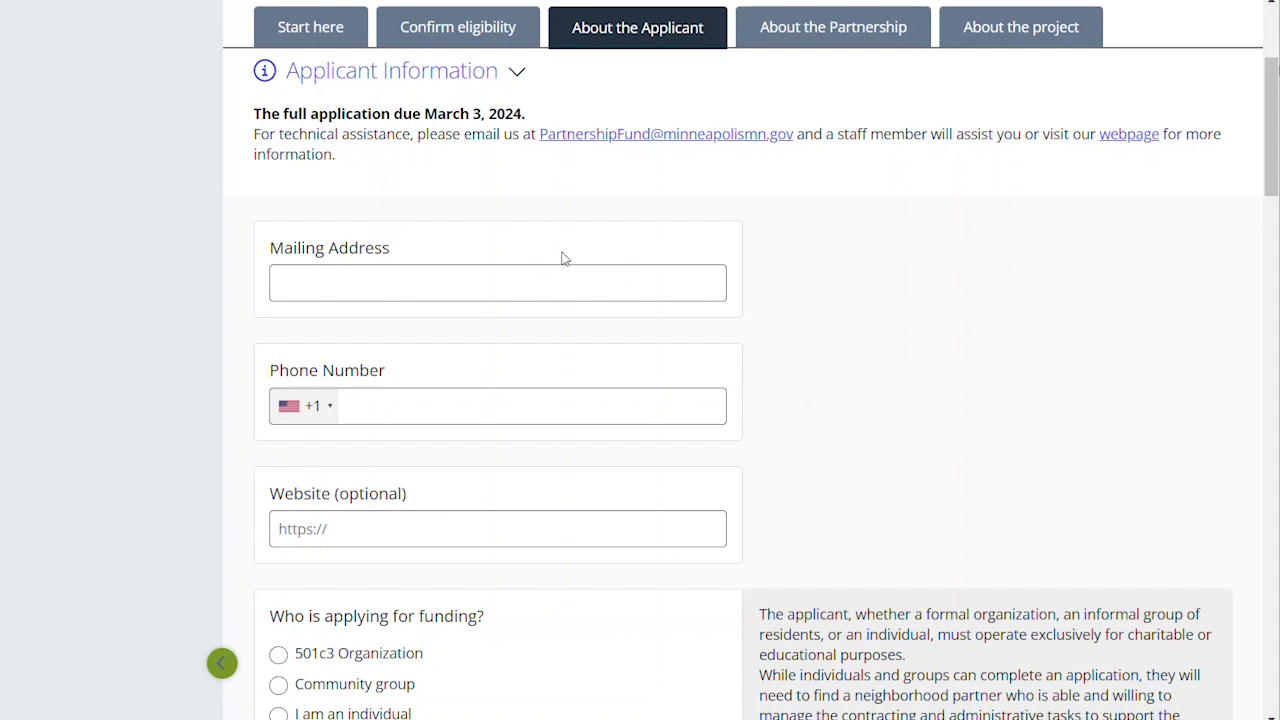
{"action": "scroll", "coordinate": [672, 396], "scroll_direction": "down", "scroll_amount": 2}
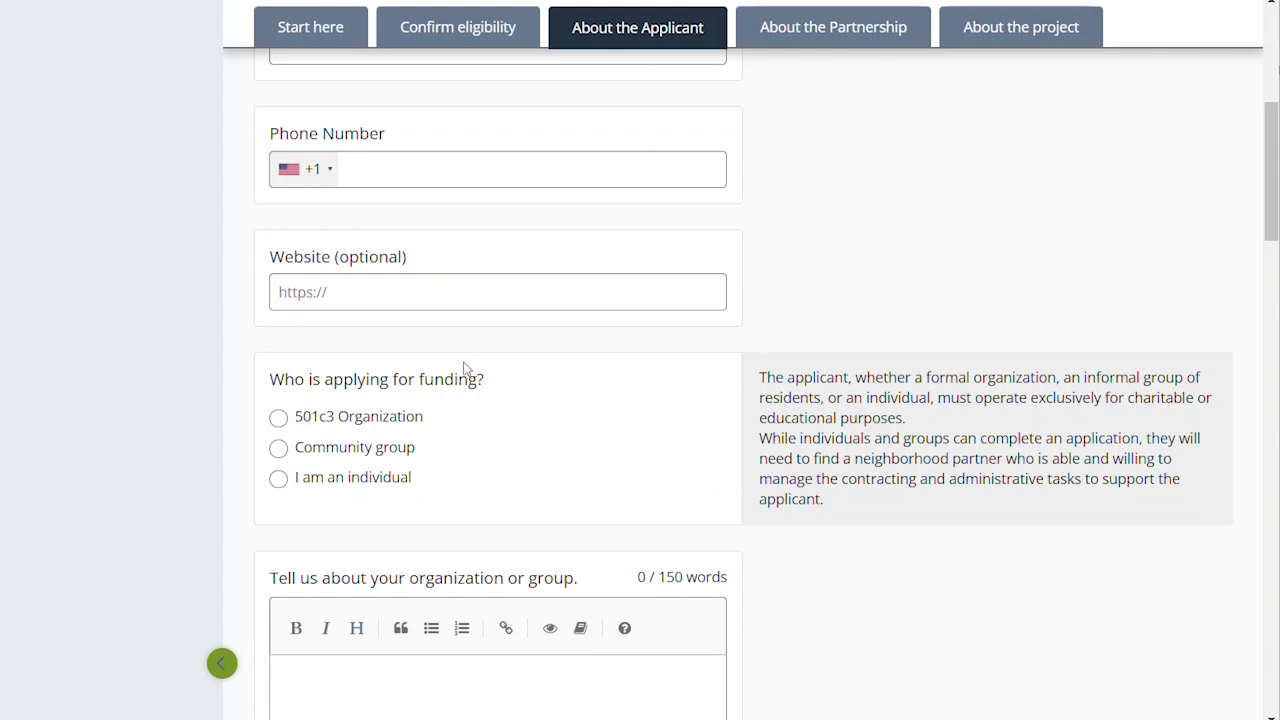
{"action": "scroll", "coordinate": [460, 368], "scroll_direction": "down", "scroll_amount": 2}
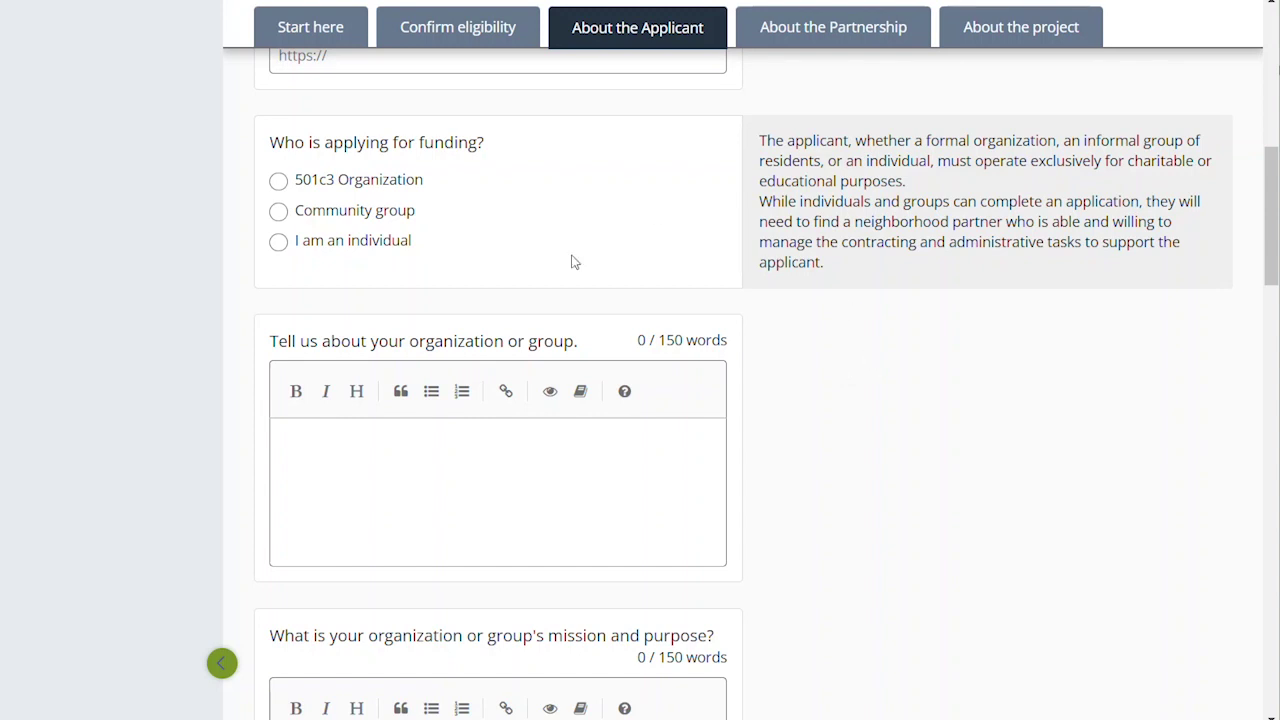
{"action": "left_click", "coordinate": [394, 186]}
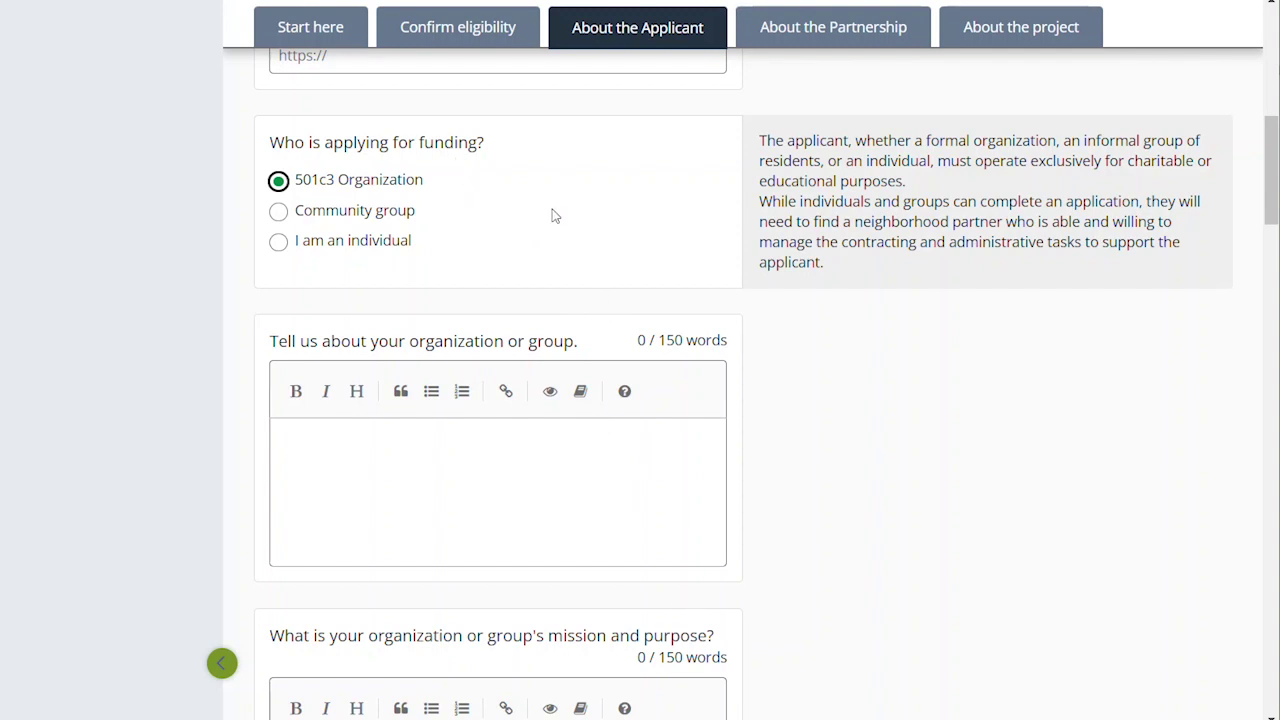
Review the organization questions and choose "Applicant will contract directly with the City" as the City contractor option.
{"action": "scroll", "coordinate": [603, 205], "scroll_direction": "down", "scroll_amount": 2}
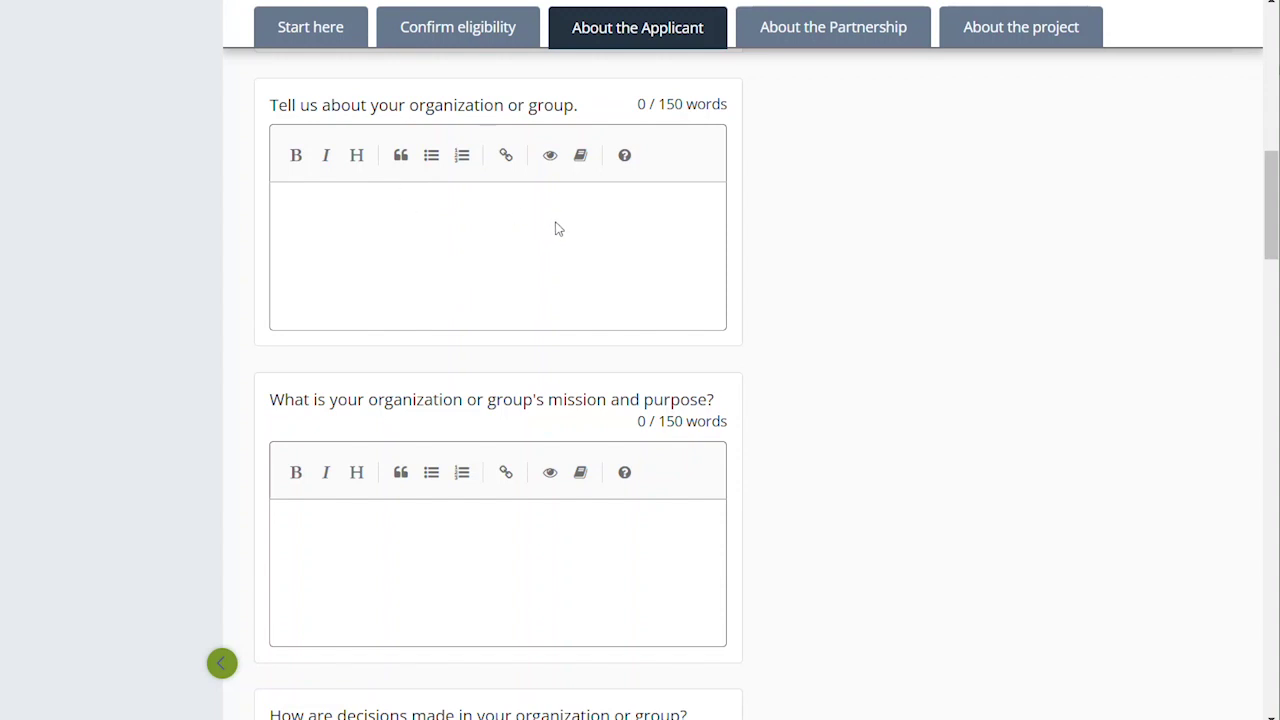
{"action": "scroll", "coordinate": [565, 310], "scroll_direction": "down", "scroll_amount": 3}
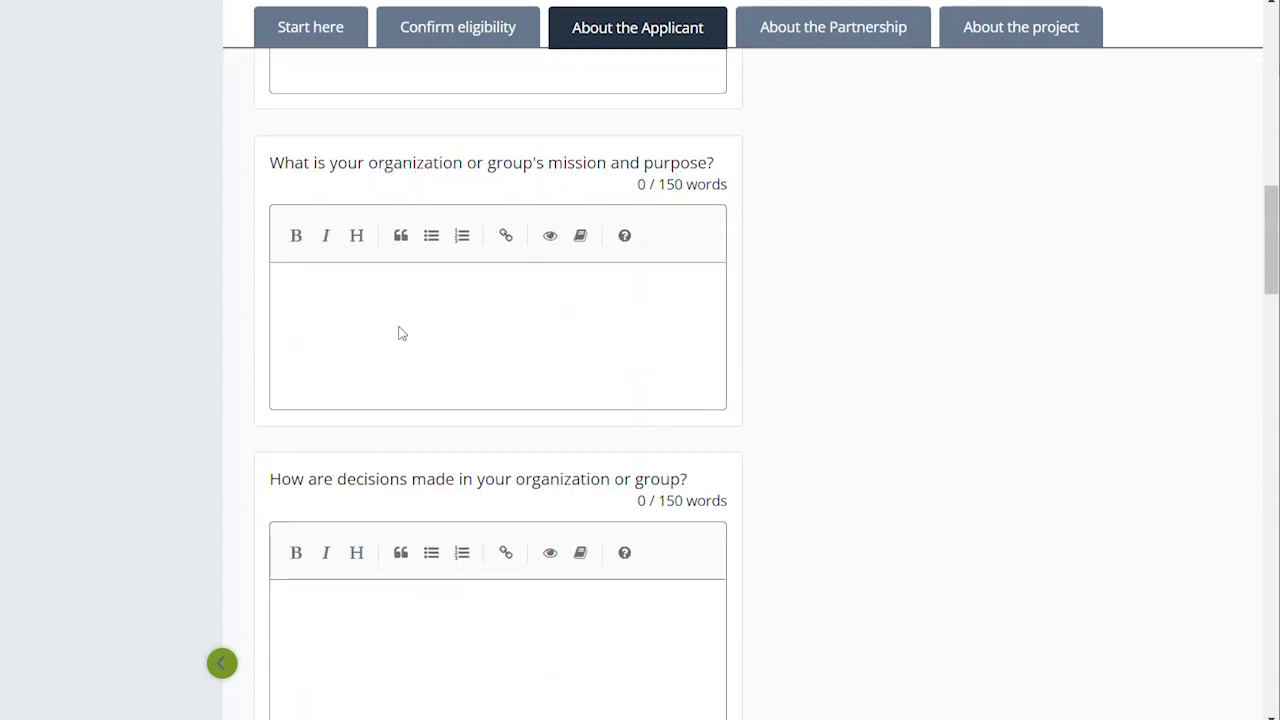
{"action": "scroll", "coordinate": [600, 338], "scroll_direction": "down", "scroll_amount": 3}
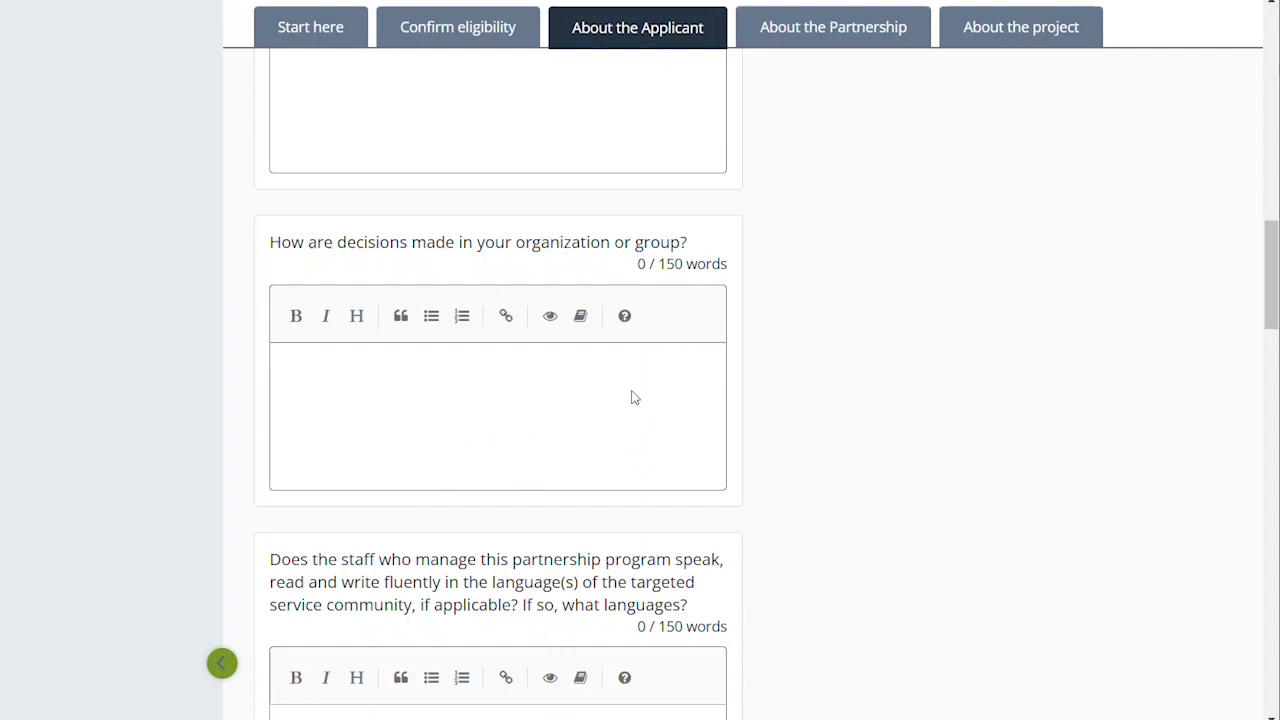
{"action": "scroll", "coordinate": [630, 392], "scroll_direction": "down", "scroll_amount": 2}
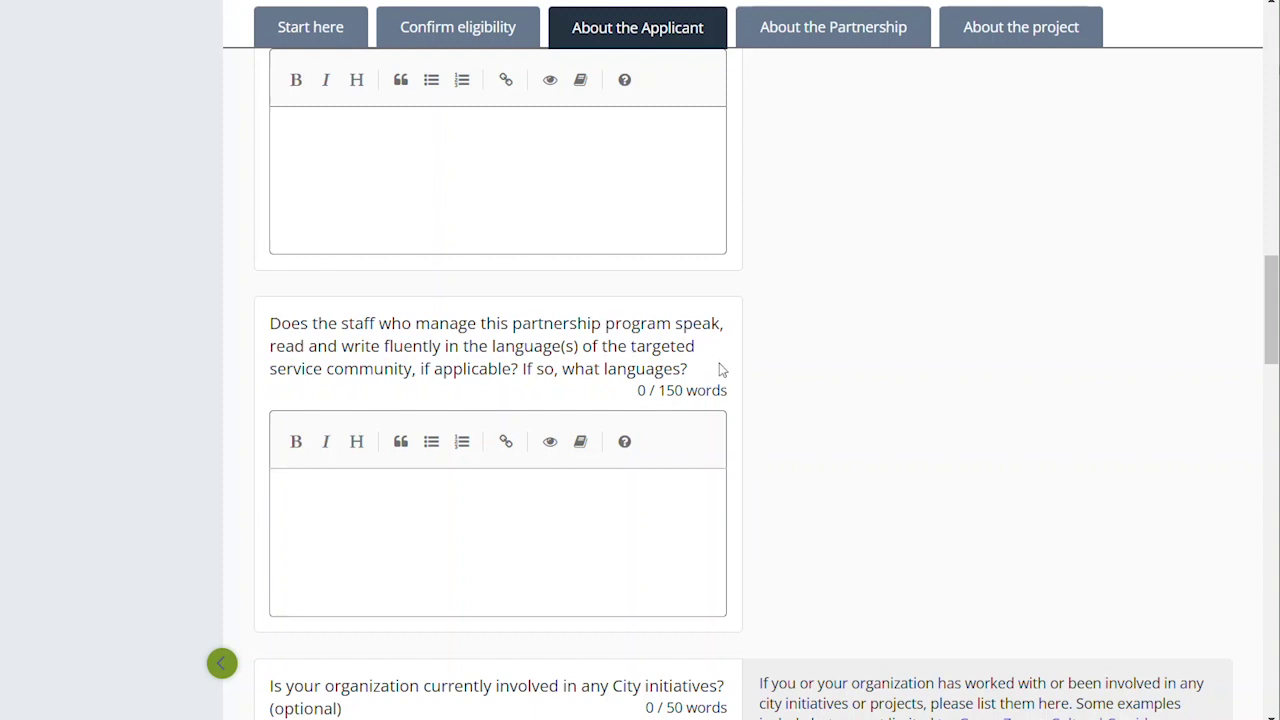
{"action": "scroll", "coordinate": [745, 385], "scroll_direction": "down", "scroll_amount": 2}
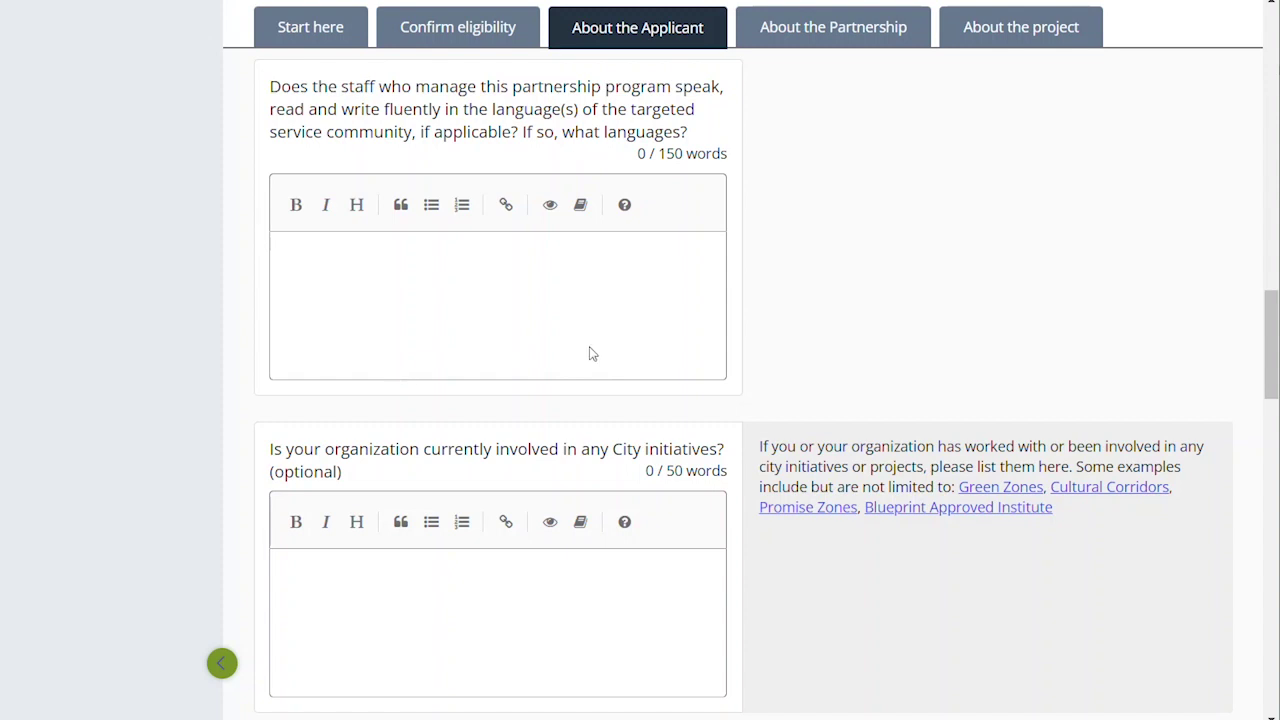
{"action": "scroll", "coordinate": [764, 316], "scroll_direction": "down", "scroll_amount": 2}
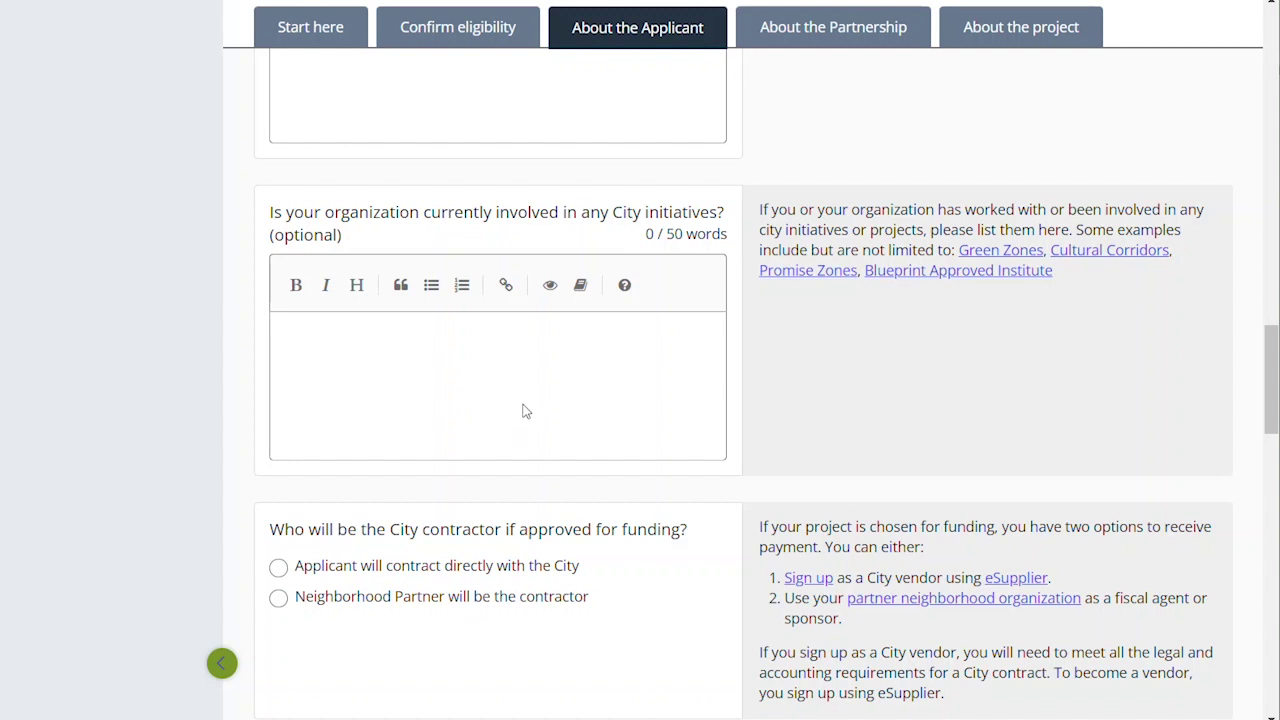
{"action": "scroll", "coordinate": [525, 411], "scroll_direction": "down", "scroll_amount": 2}
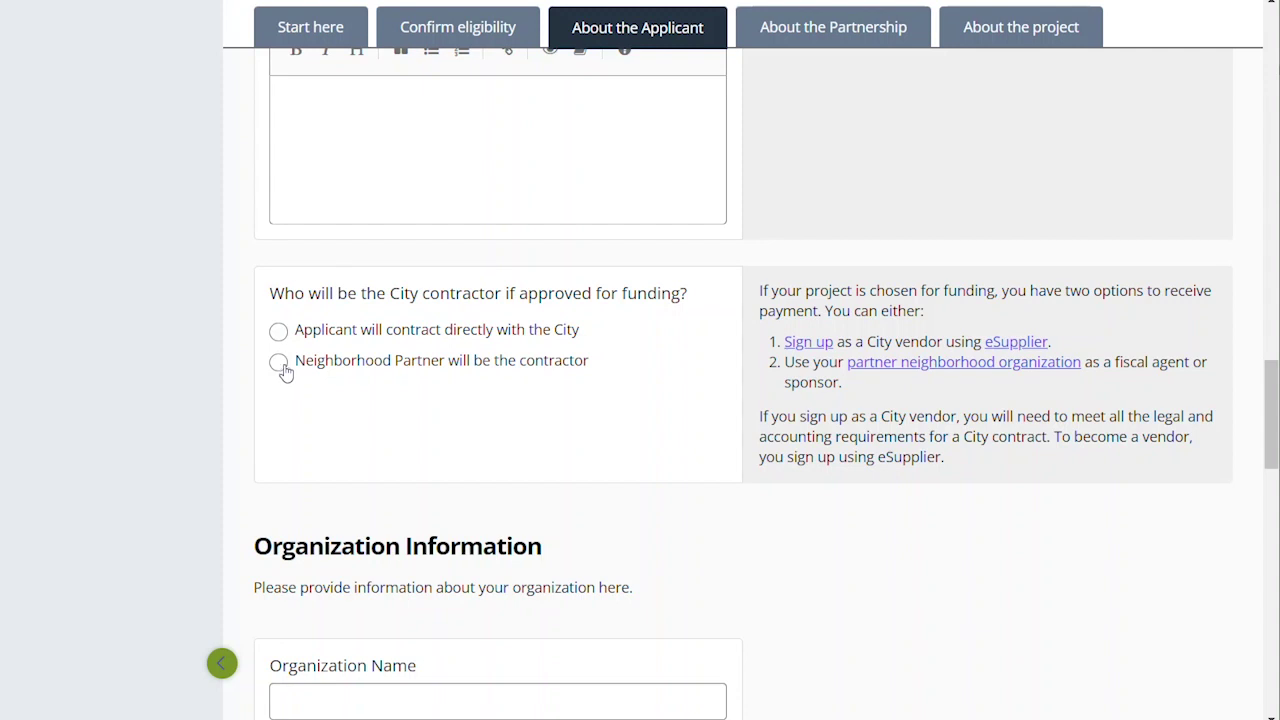
{"action": "left_click", "coordinate": [476, 340]}
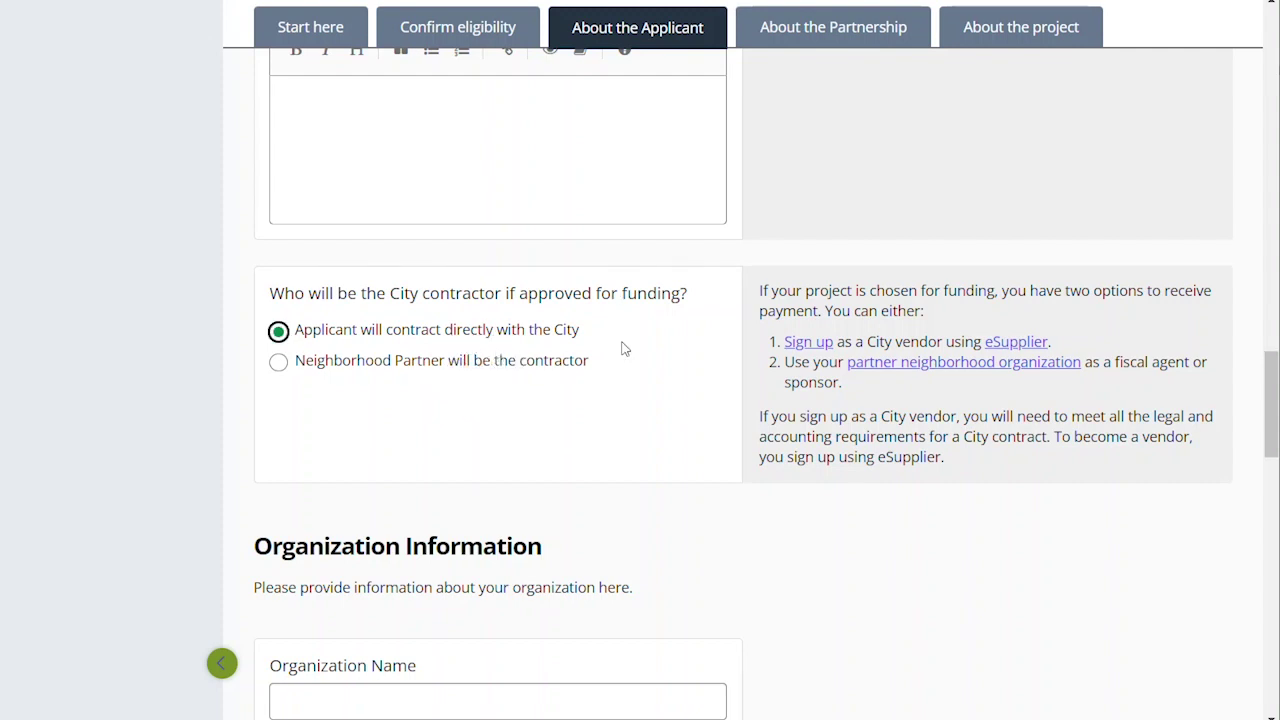
Review the Organization Information fields, including the vendor and tax ID numbers and the optional annual budget and 501(c)(3) uploads.
{"action": "scroll", "coordinate": [610, 315], "scroll_direction": "down", "scroll_amount": 2}
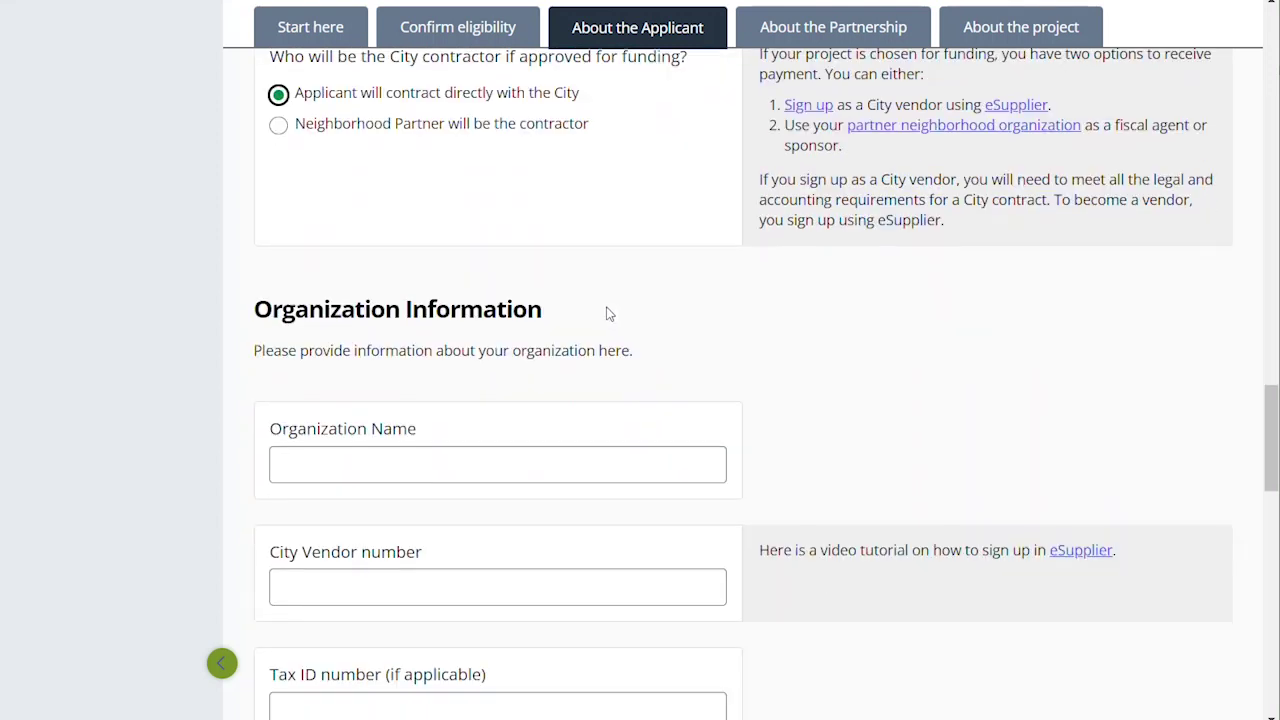
{"action": "scroll", "coordinate": [607, 314], "scroll_direction": "down", "scroll_amount": 2}
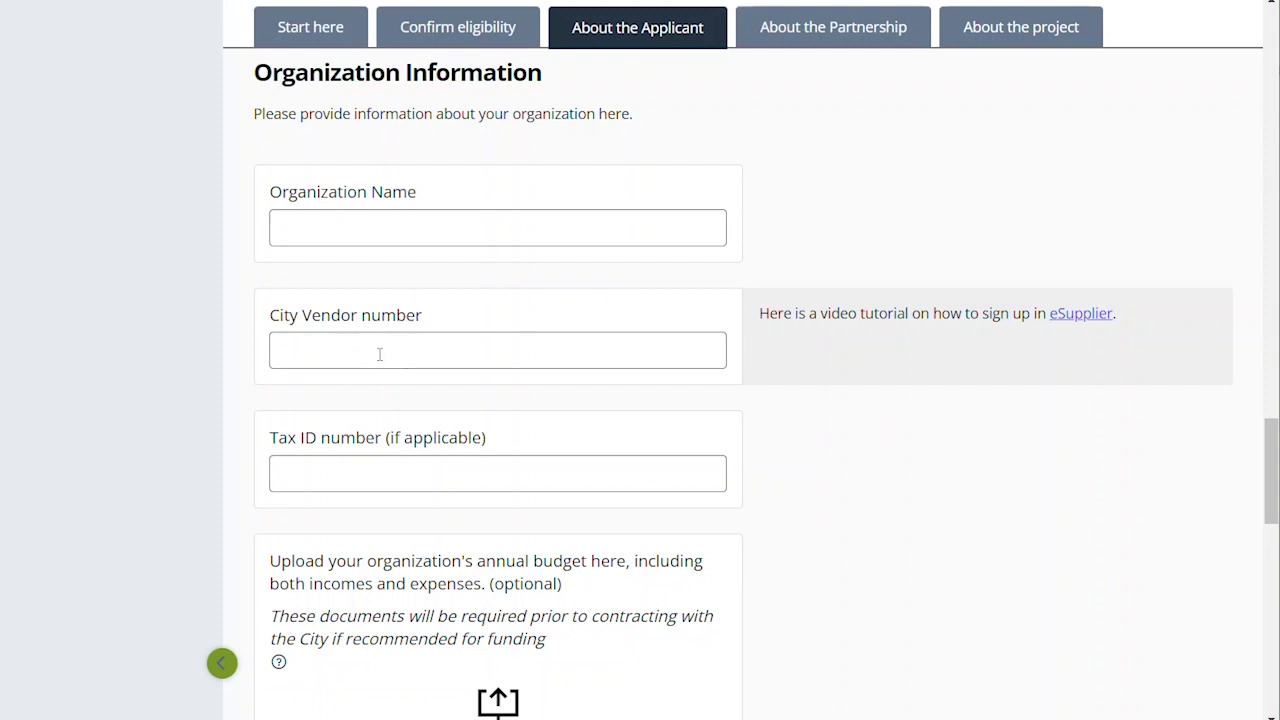
{"action": "scroll", "coordinate": [884, 191], "scroll_direction": "up", "scroll_amount": 2}
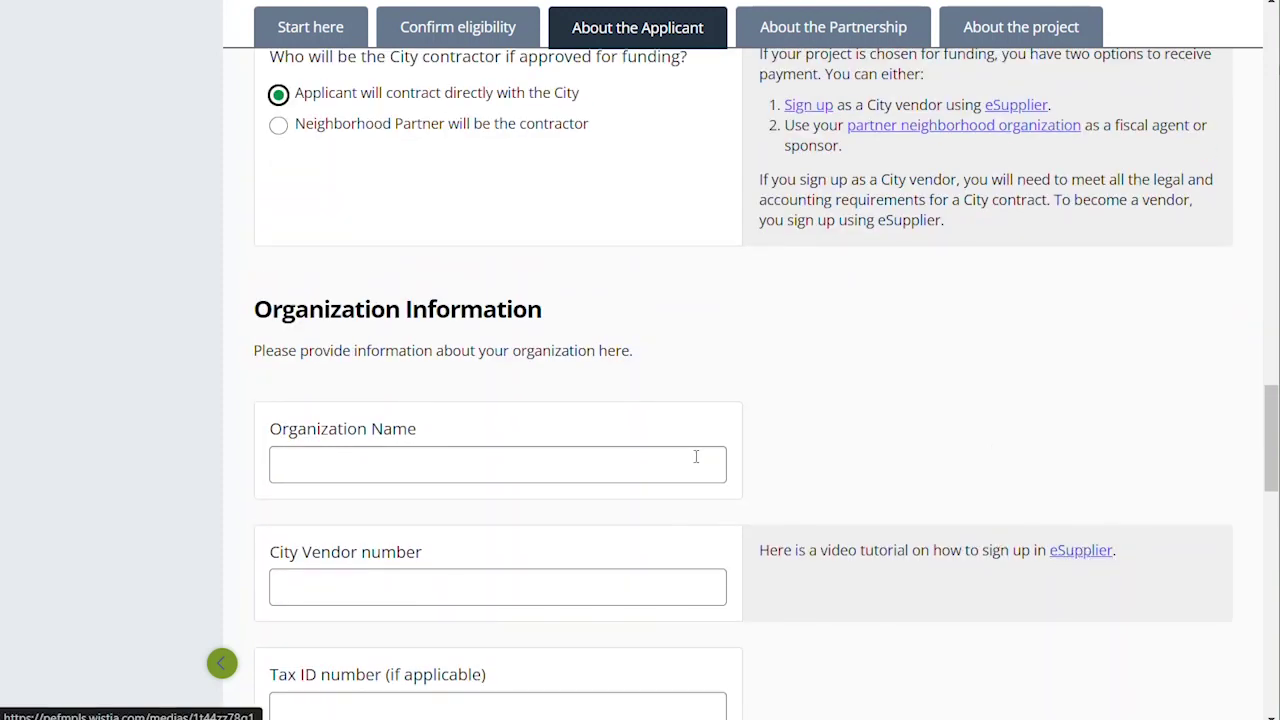
{"action": "scroll", "coordinate": [674, 437], "scroll_direction": "down", "scroll_amount": 2}
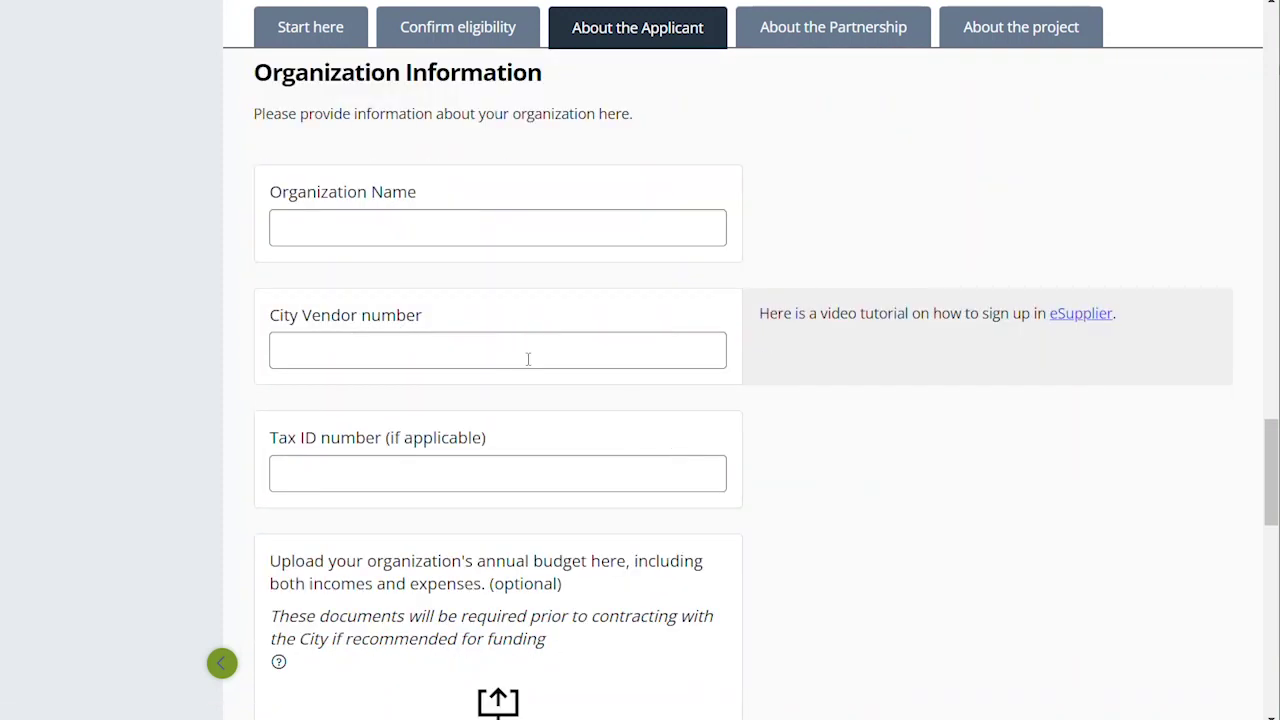
{"action": "scroll", "coordinate": [535, 395], "scroll_direction": "down", "scroll_amount": 2}
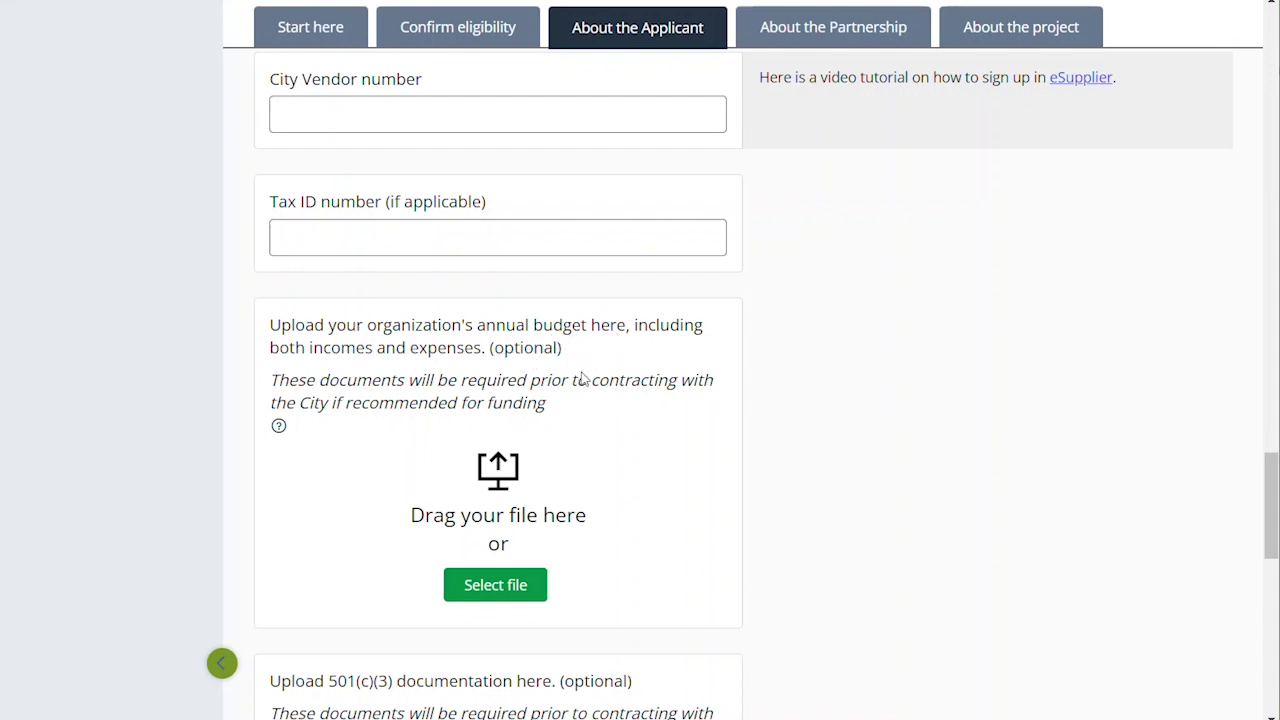
{"action": "scroll", "coordinate": [620, 440], "scroll_direction": "down", "scroll_amount": 2}
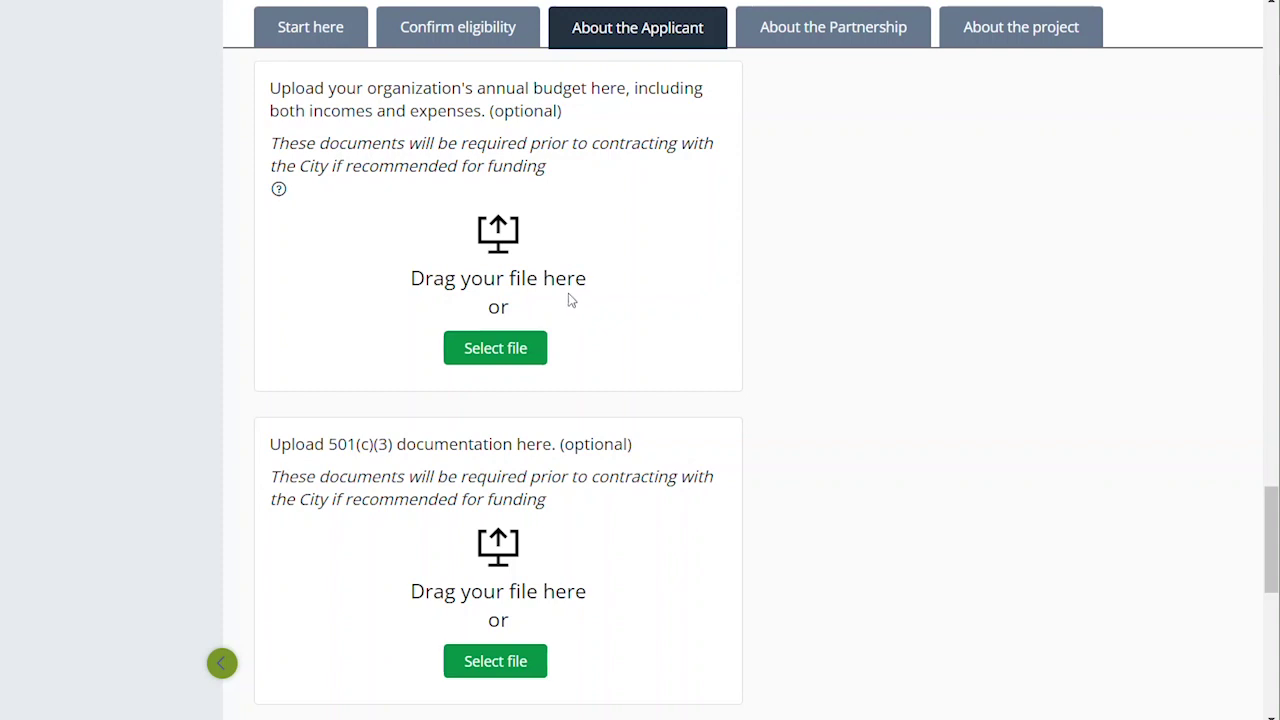
{"action": "scroll", "coordinate": [666, 378], "scroll_direction": "down", "scroll_amount": 2}
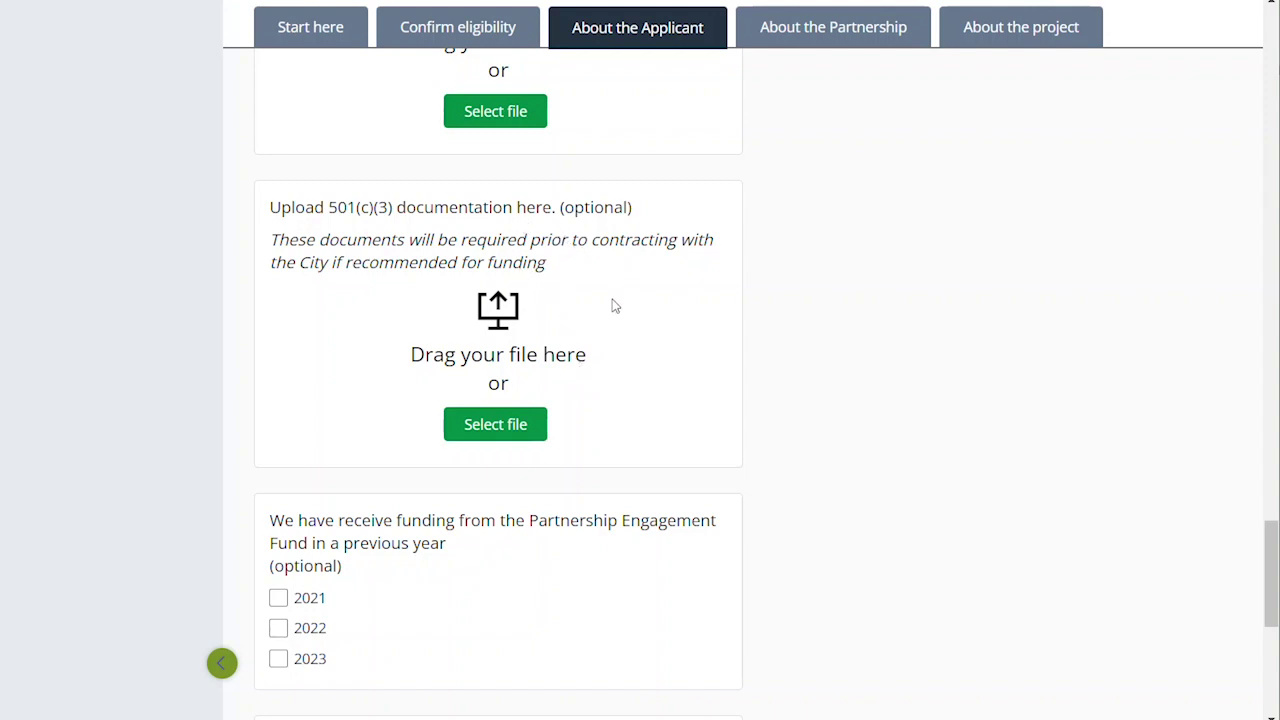
Mark 2021 as a year of previous Partnership Engagement Fund funding, and save the applicant section to continue to the partnership section.
{"action": "scroll", "coordinate": [615, 305], "scroll_direction": "down", "scroll_amount": 2}
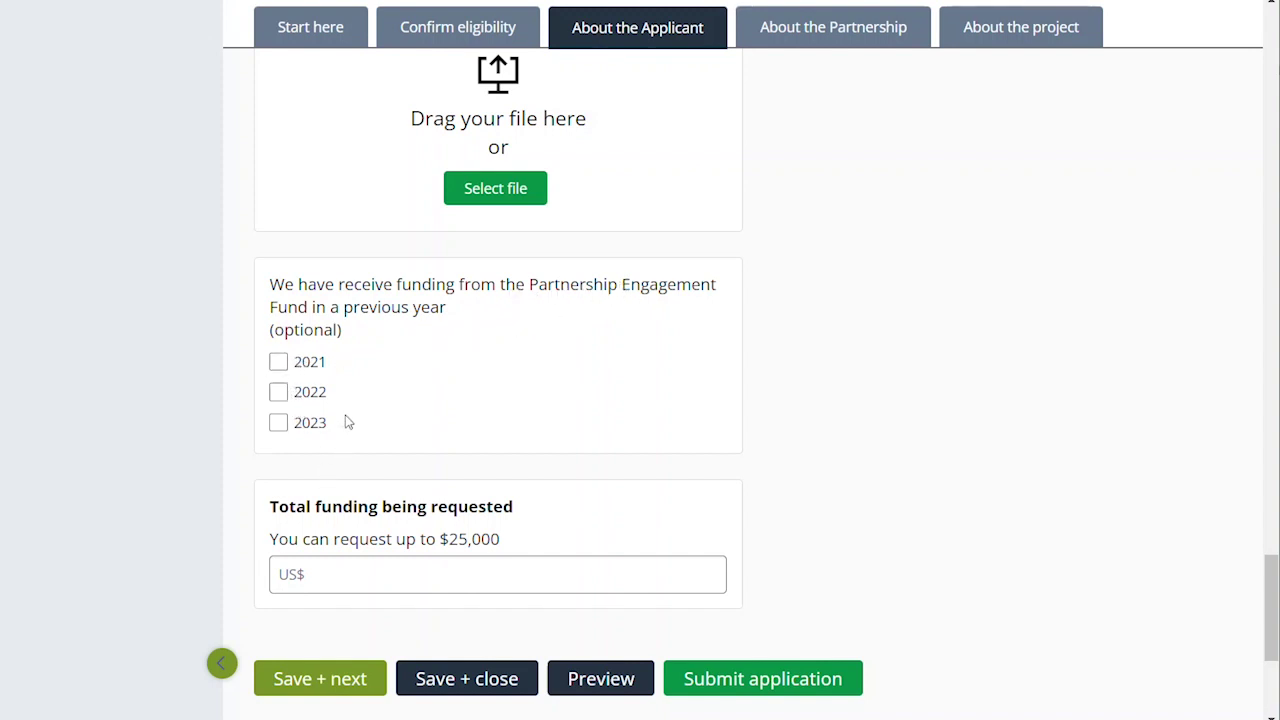
{"action": "left_click", "coordinate": [278, 362]}
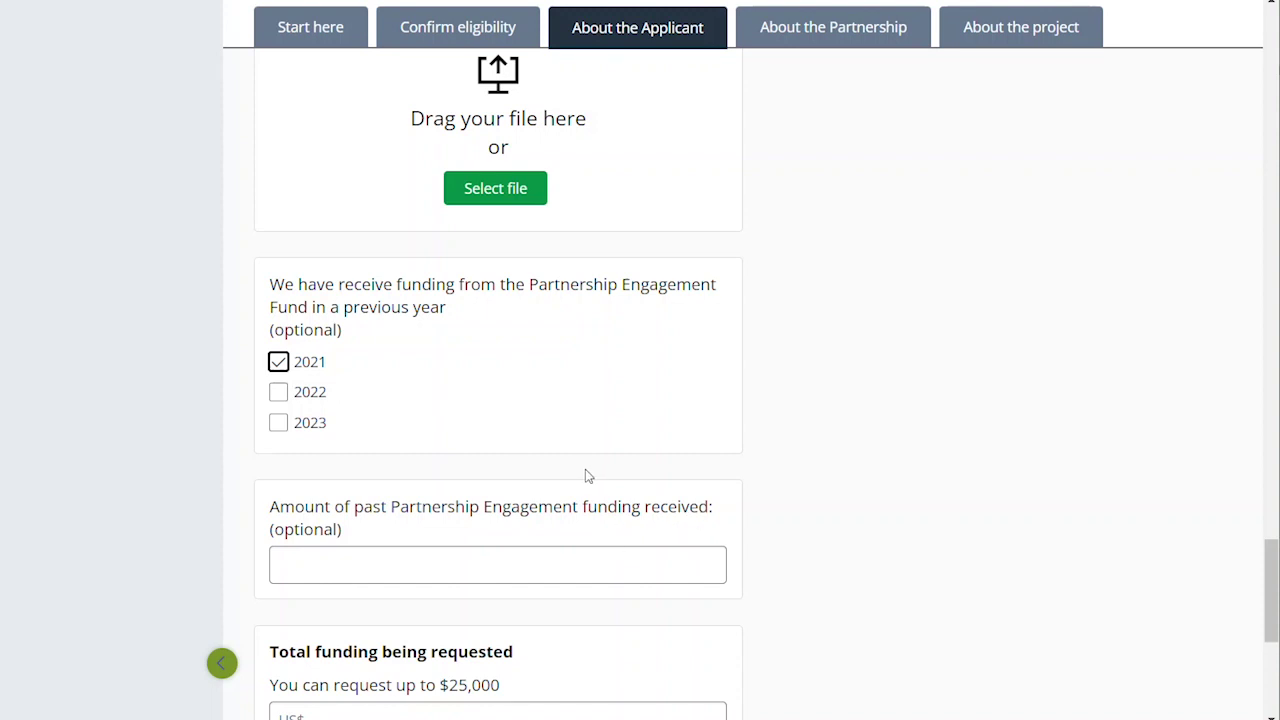
{"action": "scroll", "coordinate": [428, 265], "scroll_direction": "down", "scroll_amount": 3}
{"action": "scroll", "coordinate": [443, 214], "scroll_direction": "up", "scroll_amount": 3}
{"action": "scroll", "coordinate": [468, 310], "scroll_direction": "down", "scroll_amount": 3}
{"action": "left_click", "coordinate": [436, 481]}
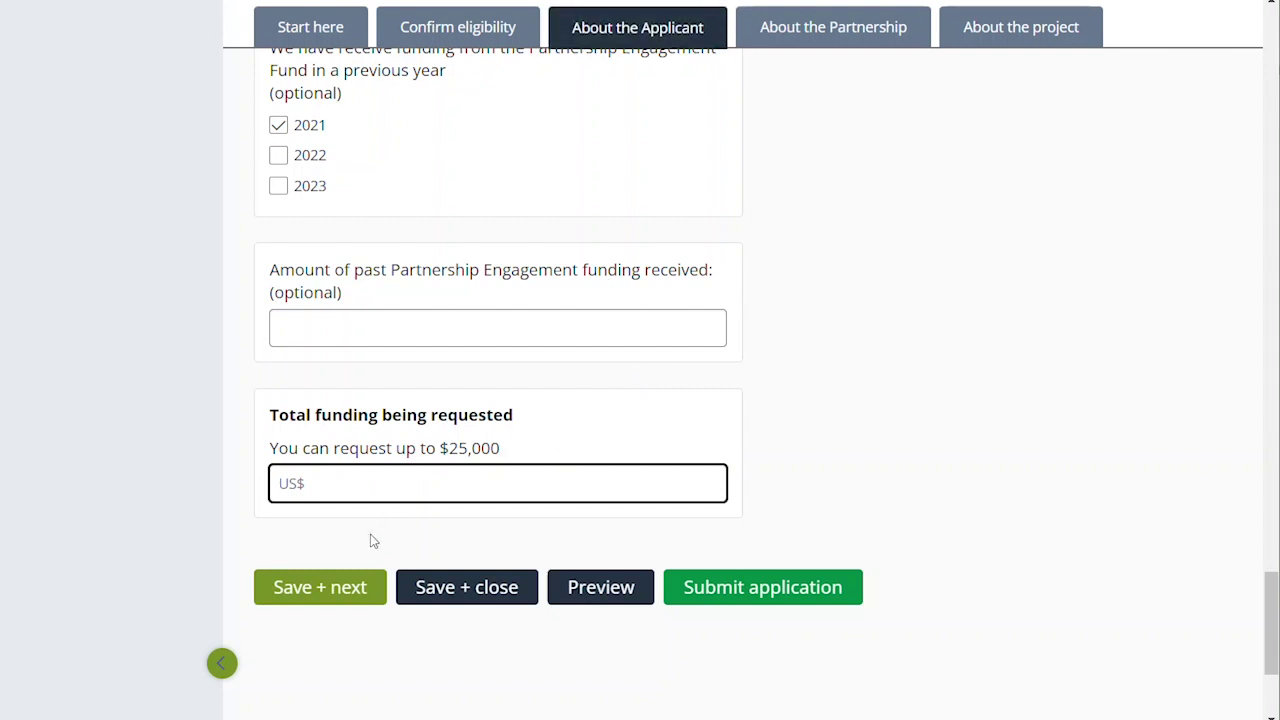
{"action": "left_click", "coordinate": [331, 596]}
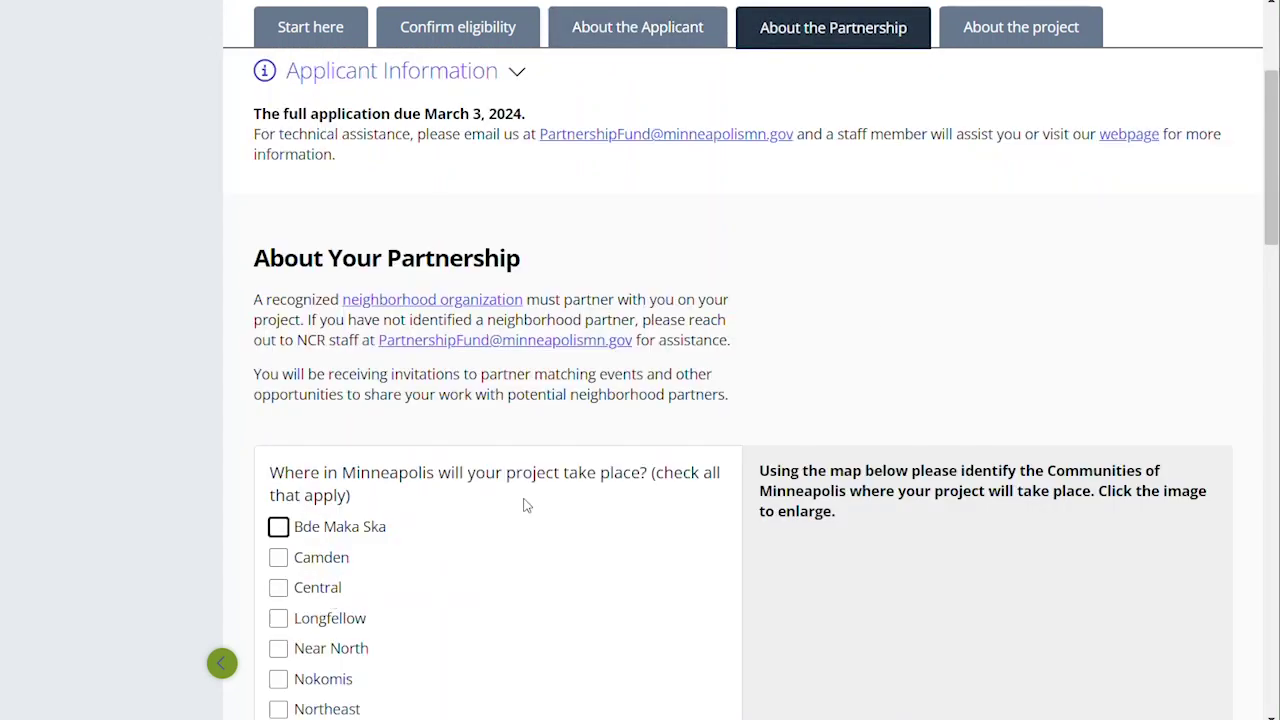
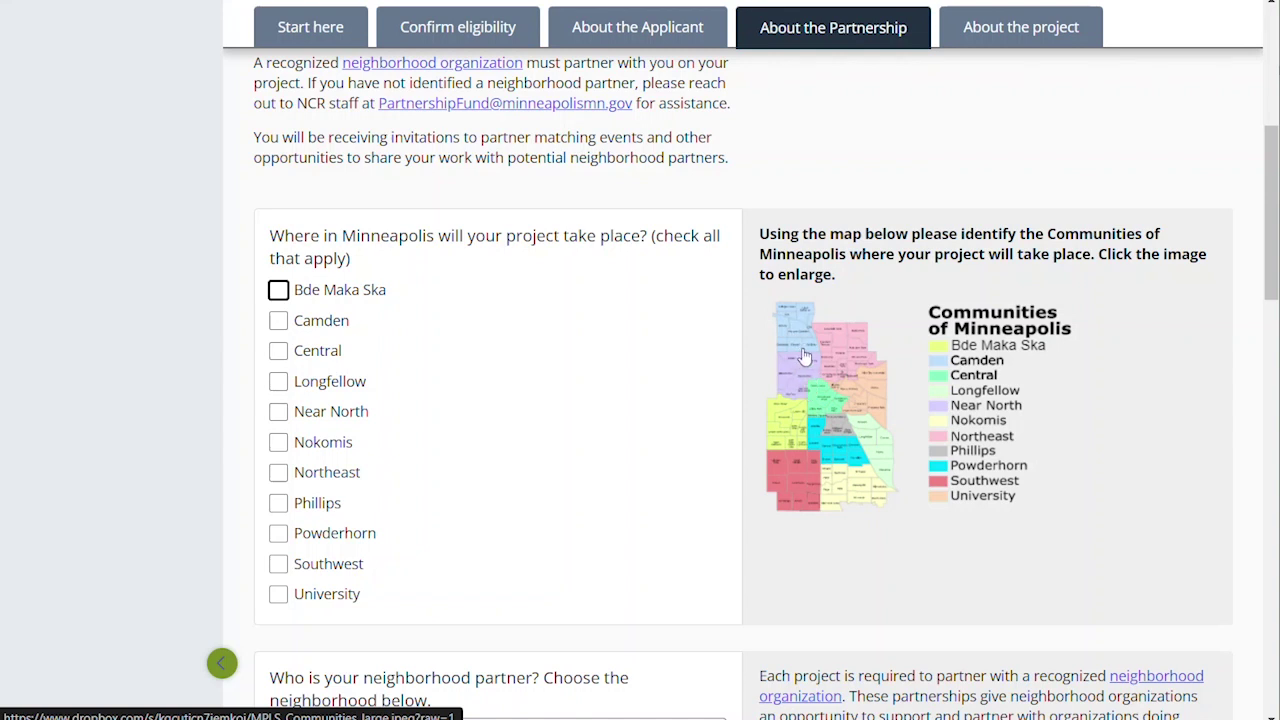
Select Camden and Near North as the Minneapolis communities where the project takes place.
{"action": "left_click", "coordinate": [278, 322]}
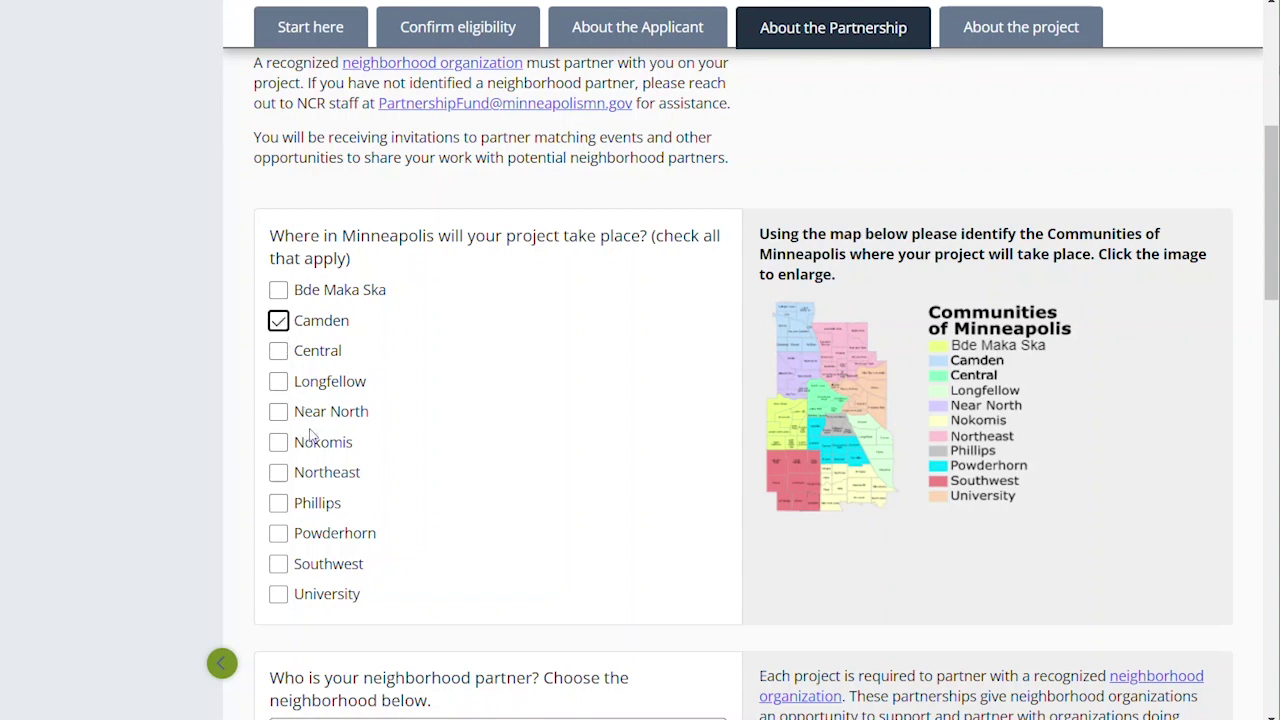
{"action": "left_click", "coordinate": [278, 412]}
{"action": "scroll", "coordinate": [478, 461], "scroll_direction": "down", "scroll_amount": 1}
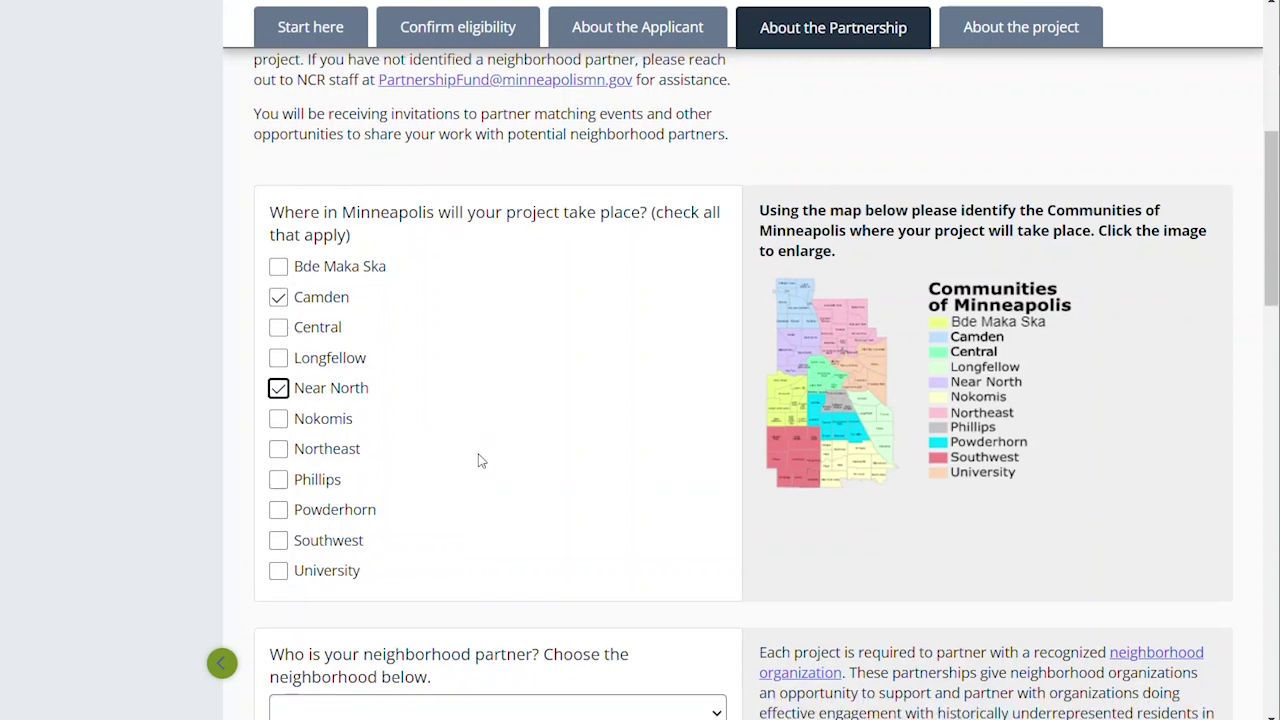
Examine the available neighborhoods for the neighborhood partner question without choosing one.
{"action": "scroll", "coordinate": [478, 461], "scroll_direction": "down", "scroll_amount": 2}
{"action": "scroll", "coordinate": [480, 460], "scroll_direction": "down", "scroll_amount": 2}
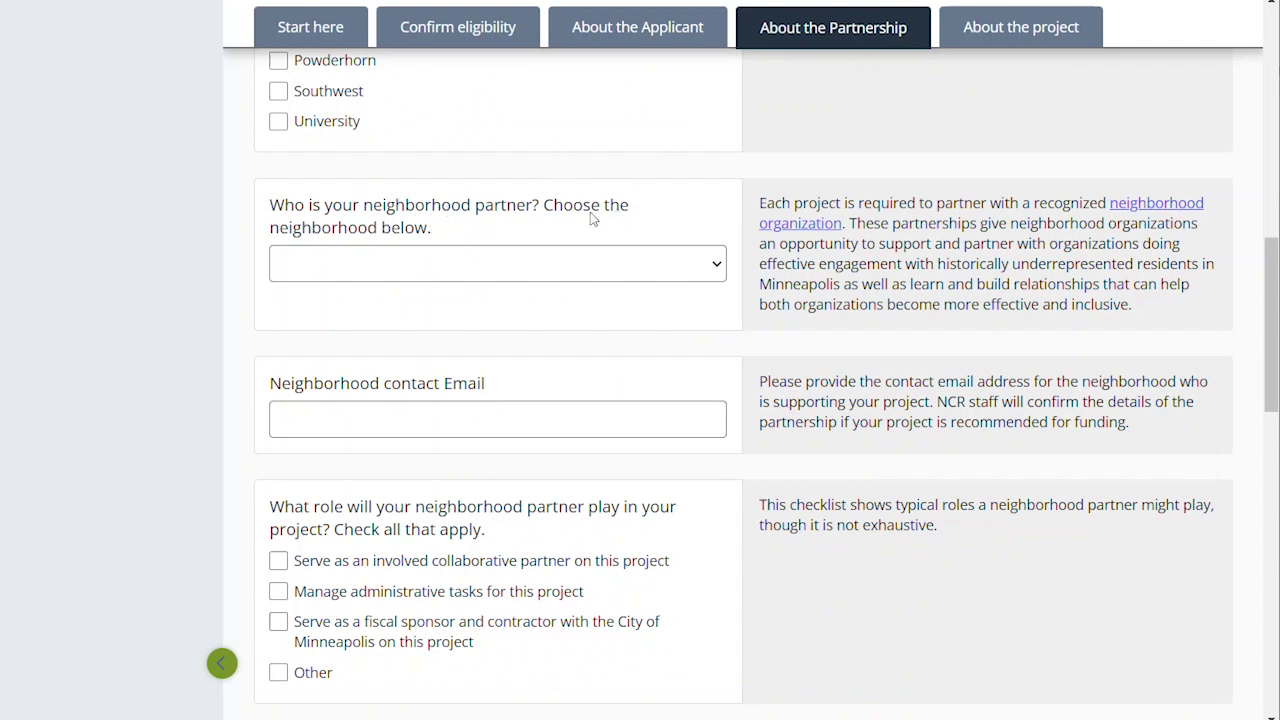
{"action": "left_click", "coordinate": [610, 262]}
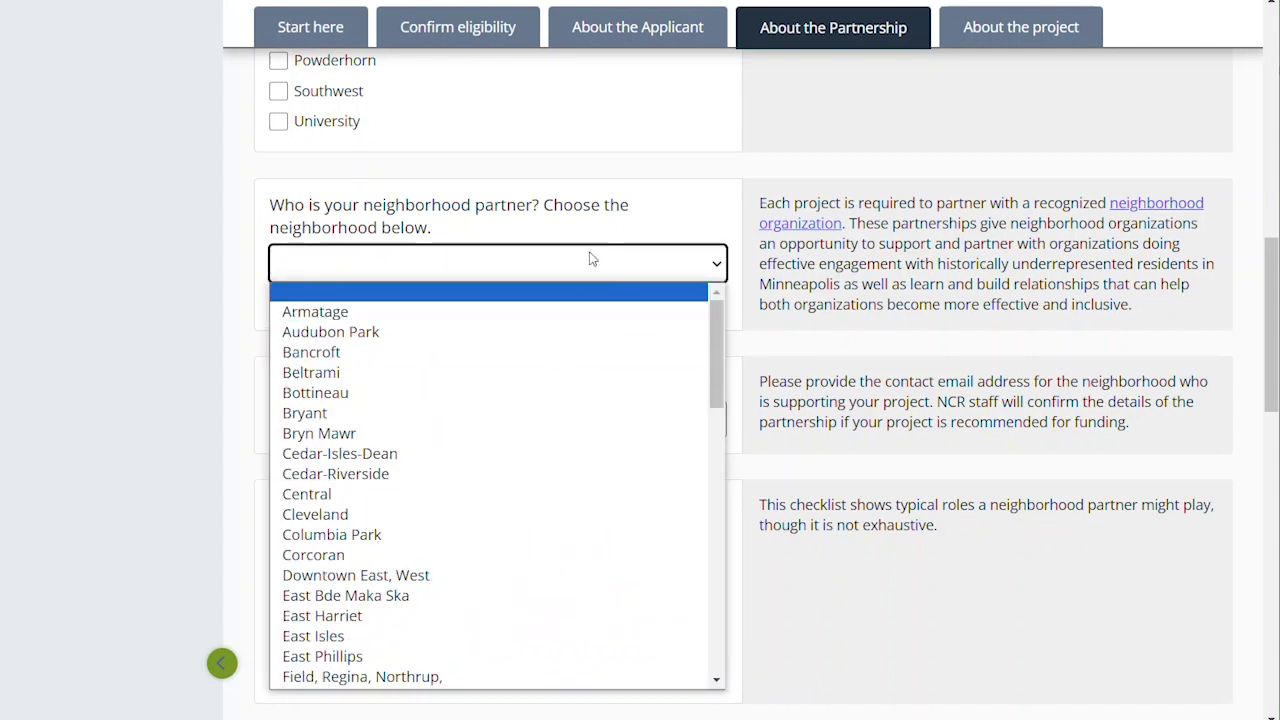
{"action": "left_click", "coordinate": [592, 258]}
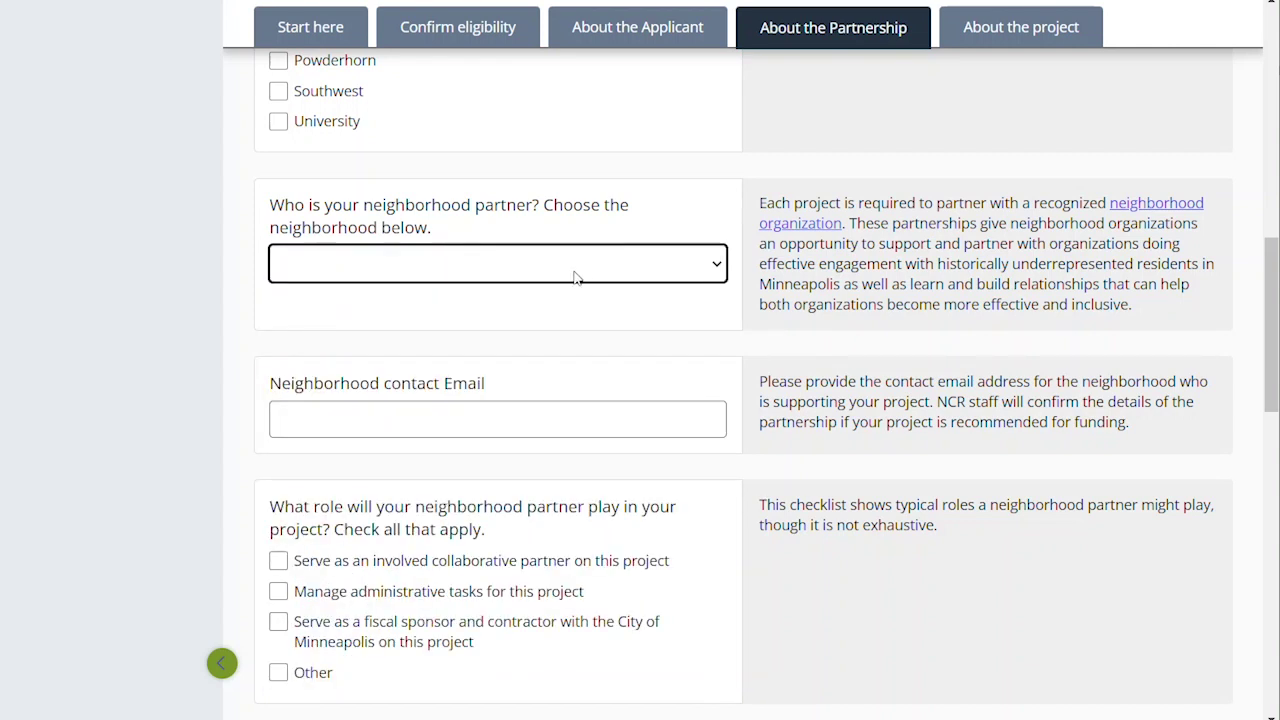
{"action": "left_click", "coordinate": [575, 277]}
{"action": "scroll", "coordinate": [590, 508], "scroll_direction": "down", "scroll_amount": 5}
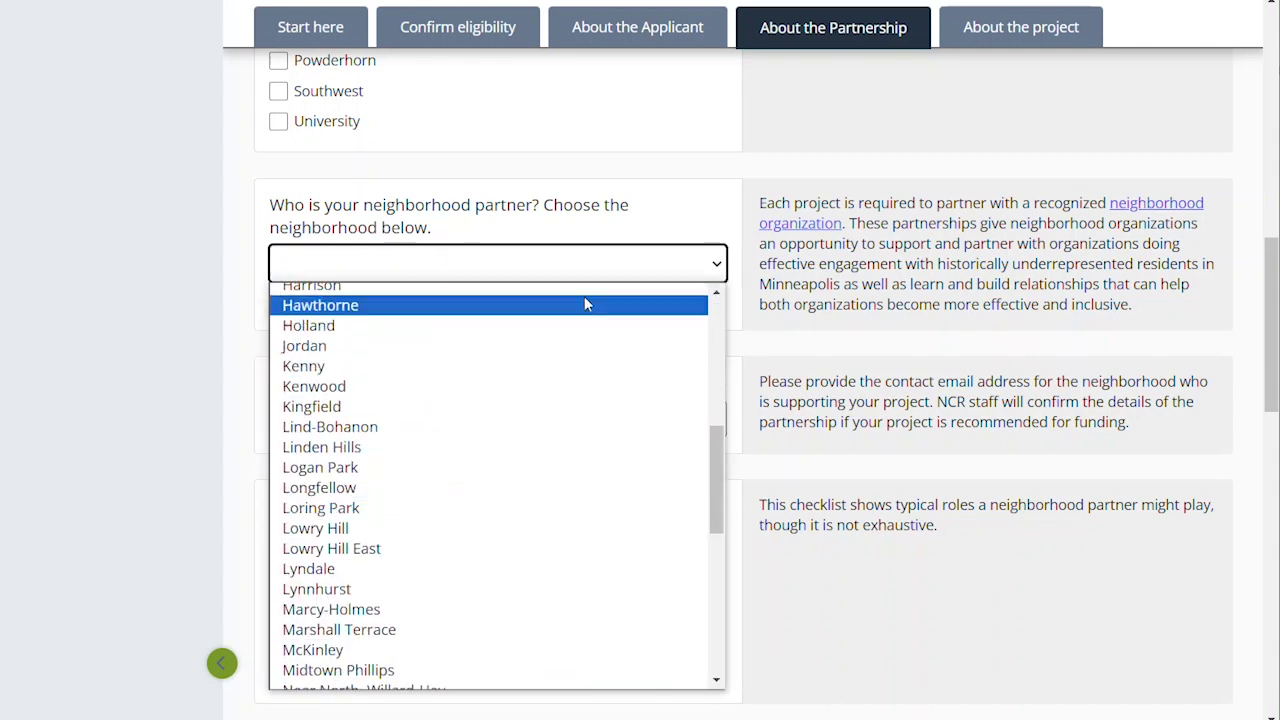
{"action": "left_click", "coordinate": [595, 268]}
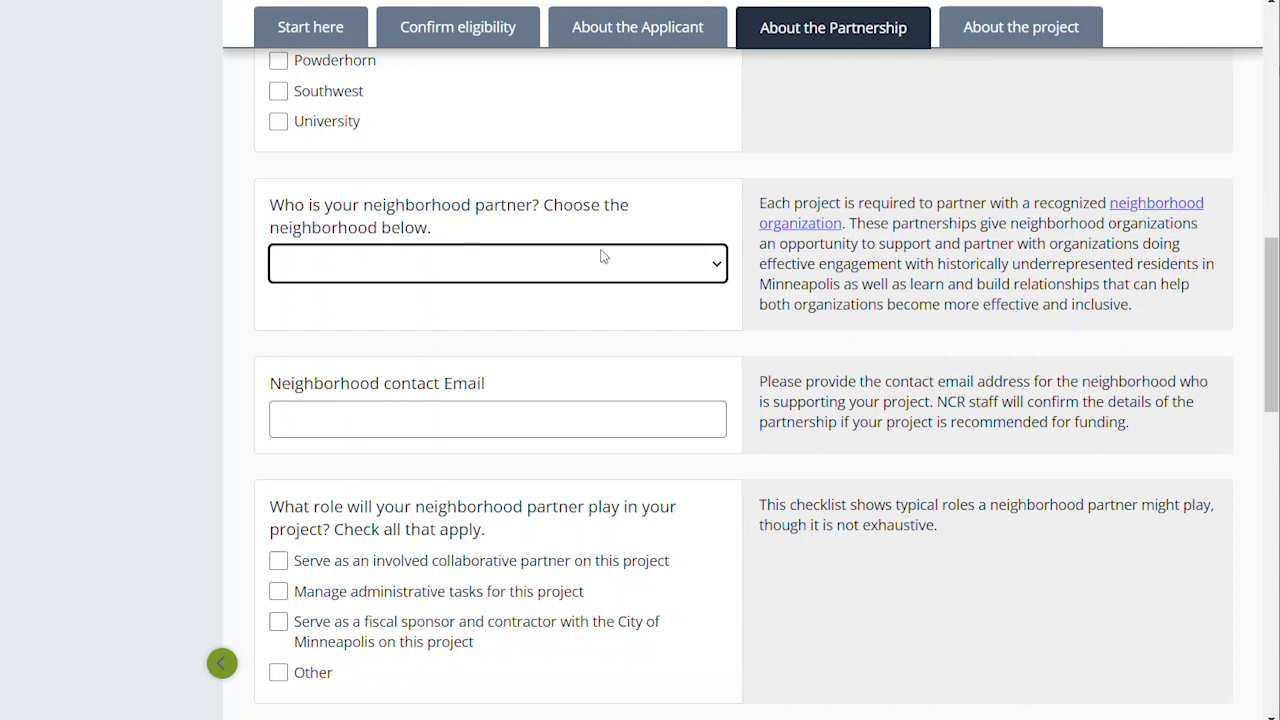
{"action": "left_click", "coordinate": [543, 276]}
{"action": "scroll", "coordinate": [537, 574], "scroll_direction": "down", "scroll_amount": 5}
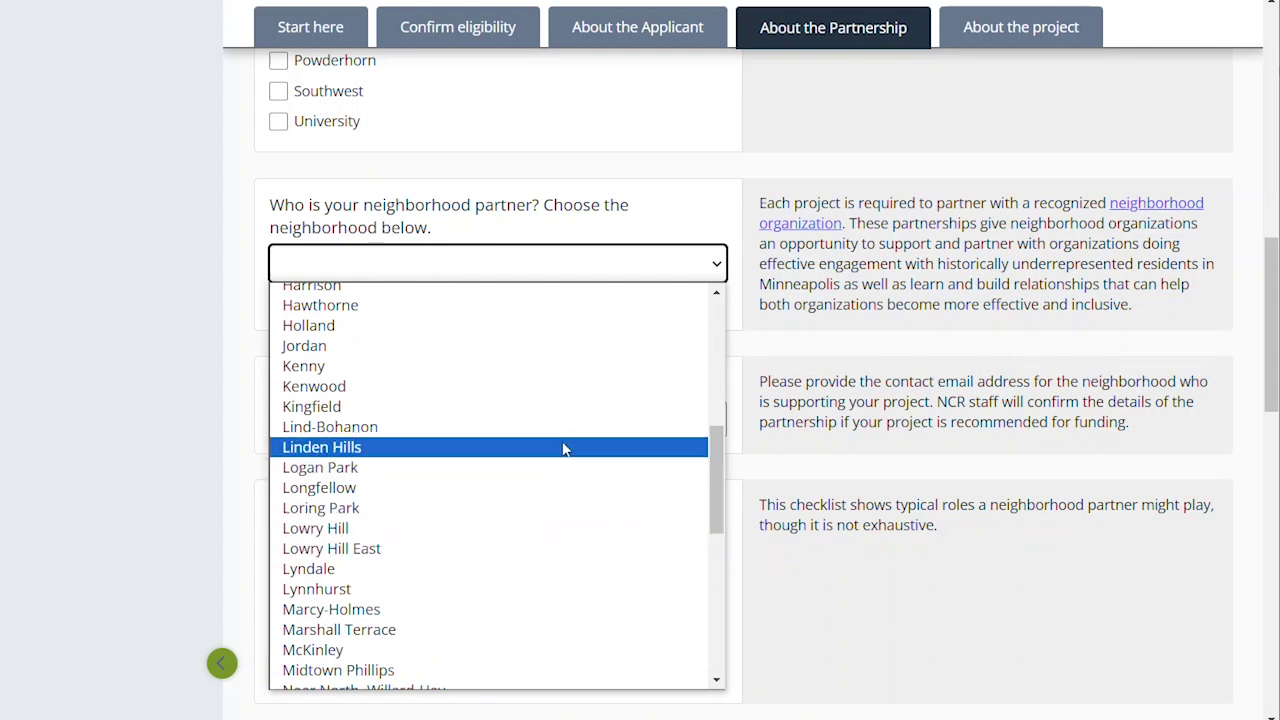
{"action": "left_click", "coordinate": [734, 270]}
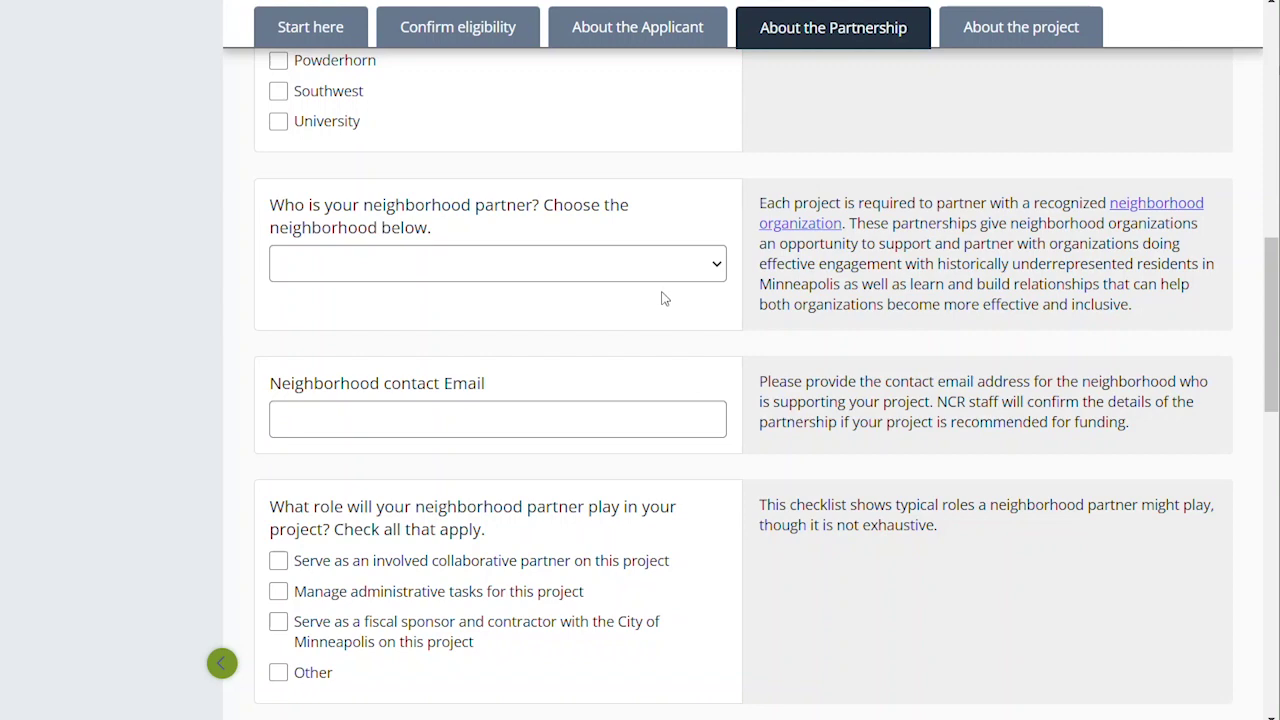
Choose Other as the neighborhood partner's role in the project and activate the role description field.
{"action": "scroll", "coordinate": [665, 300], "scroll_direction": "down", "scroll_amount": 2}
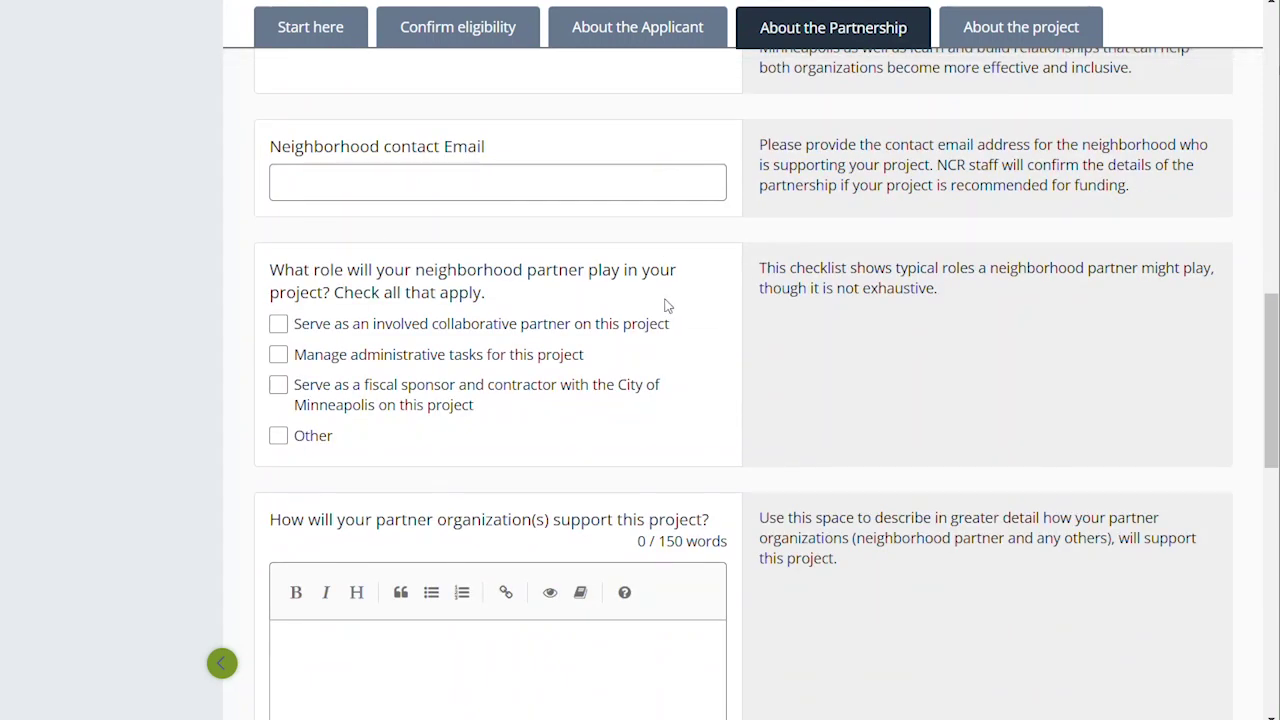
{"action": "scroll", "coordinate": [667, 305], "scroll_direction": "up", "scroll_amount": 2}
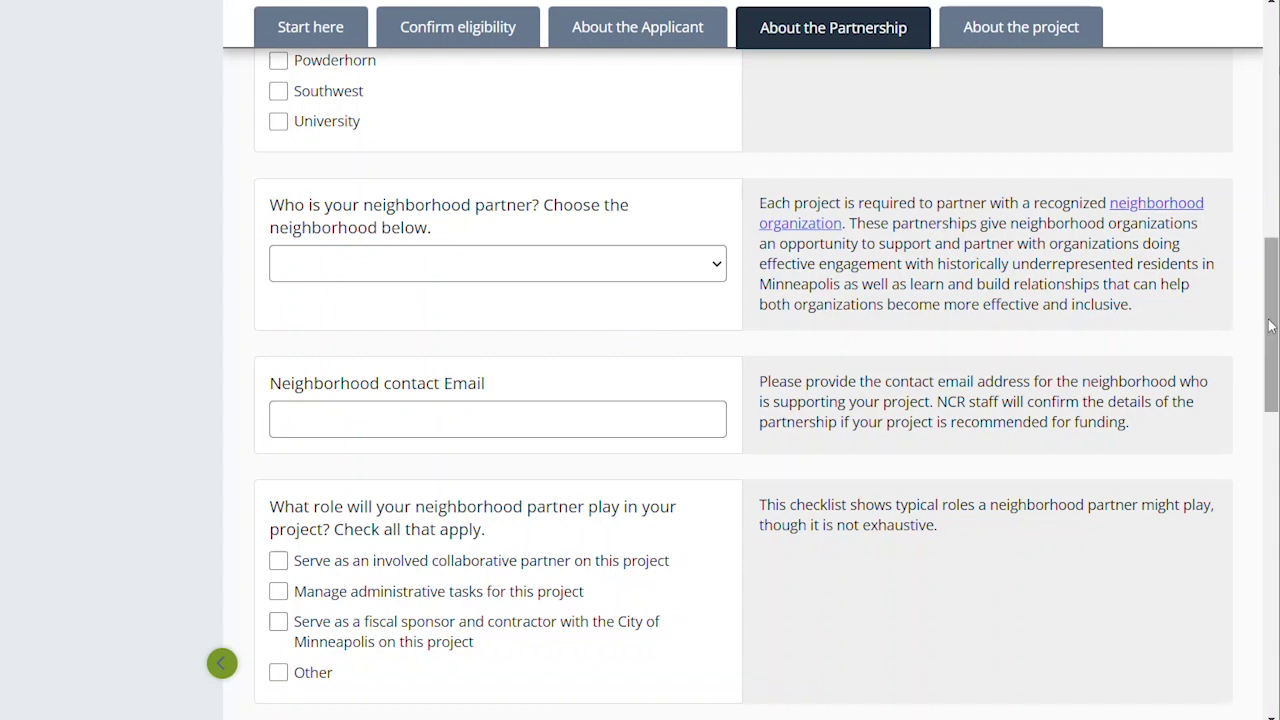
{"action": "left_click_drag", "start_coordinate": [1267, 329], "coordinate": [1267, 379]}
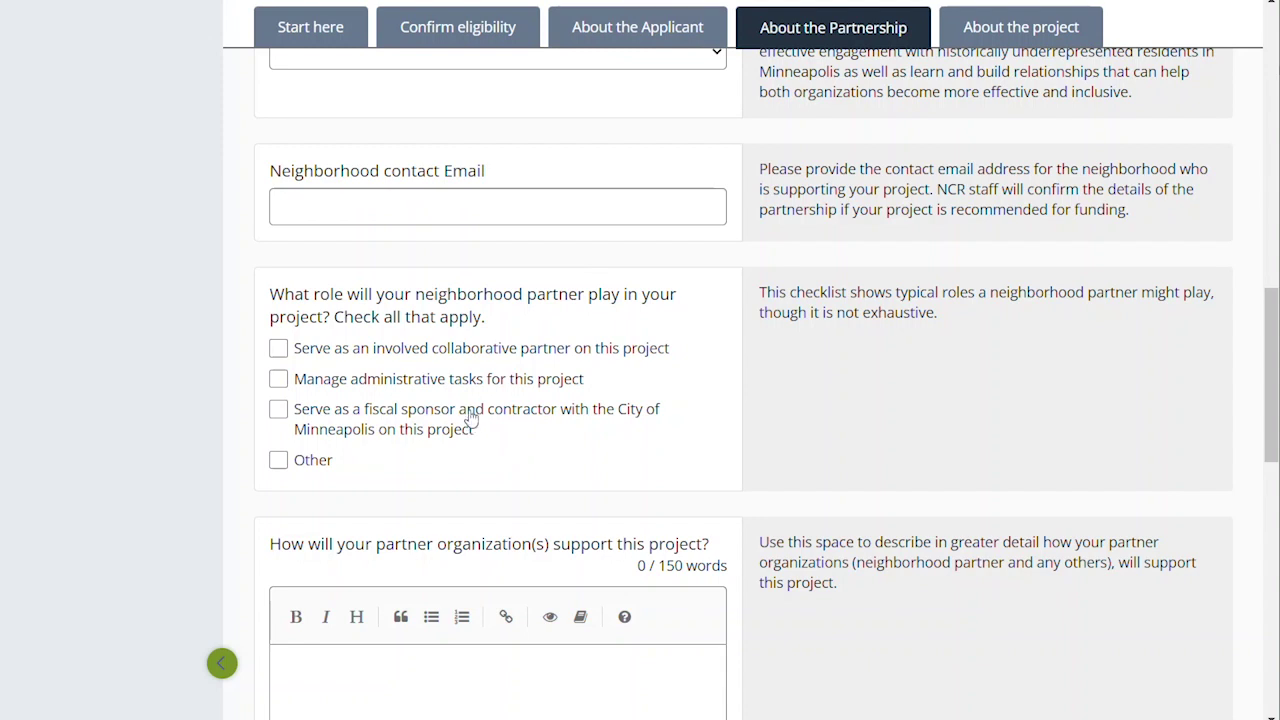
{"action": "left_click", "coordinate": [279, 461]}
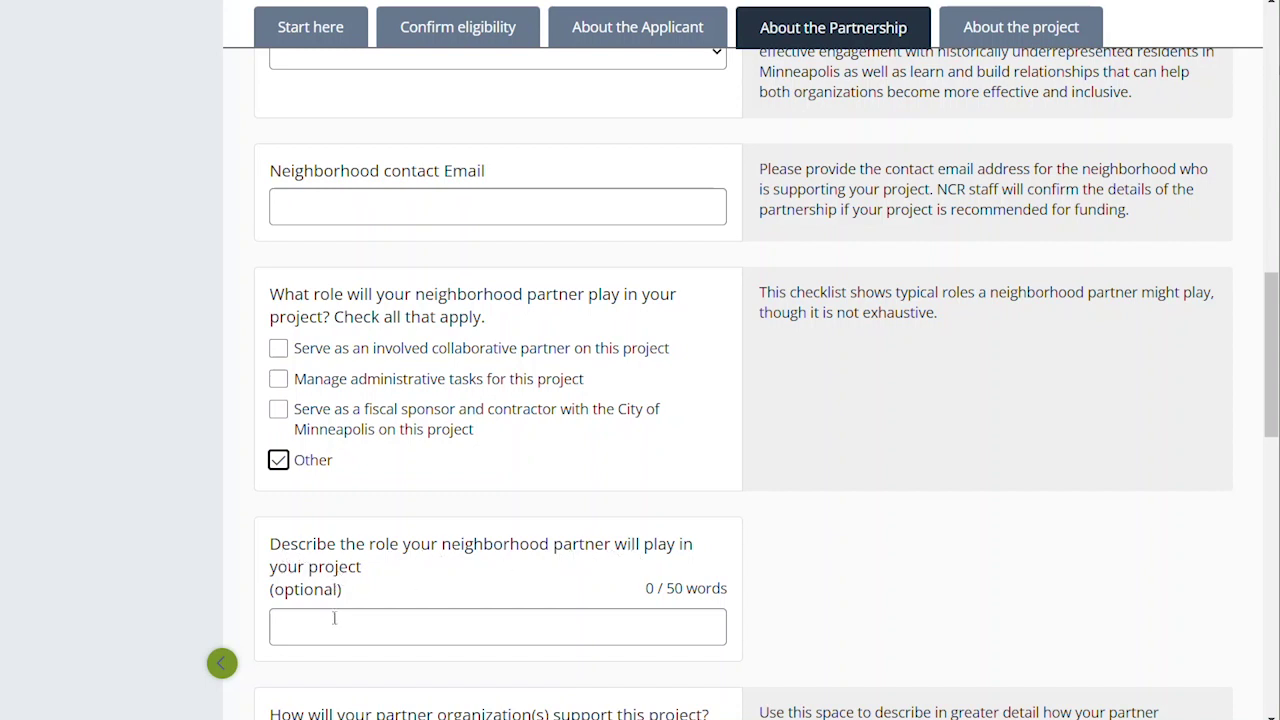
{"action": "left_click", "coordinate": [298, 620]}
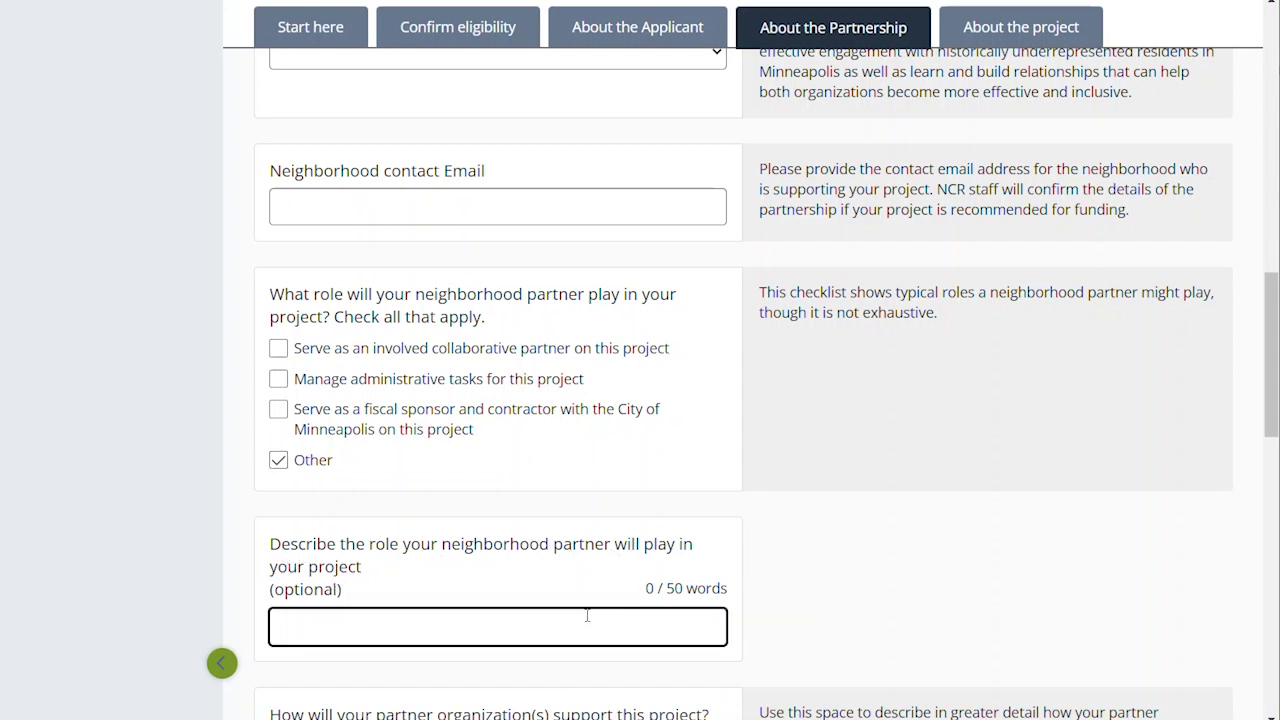
Review the questions on partner organization support, the partnership's continuation after the program, and the optional letter of support.
{"action": "scroll", "coordinate": [690, 400], "scroll_direction": "down", "scroll_amount": 2}
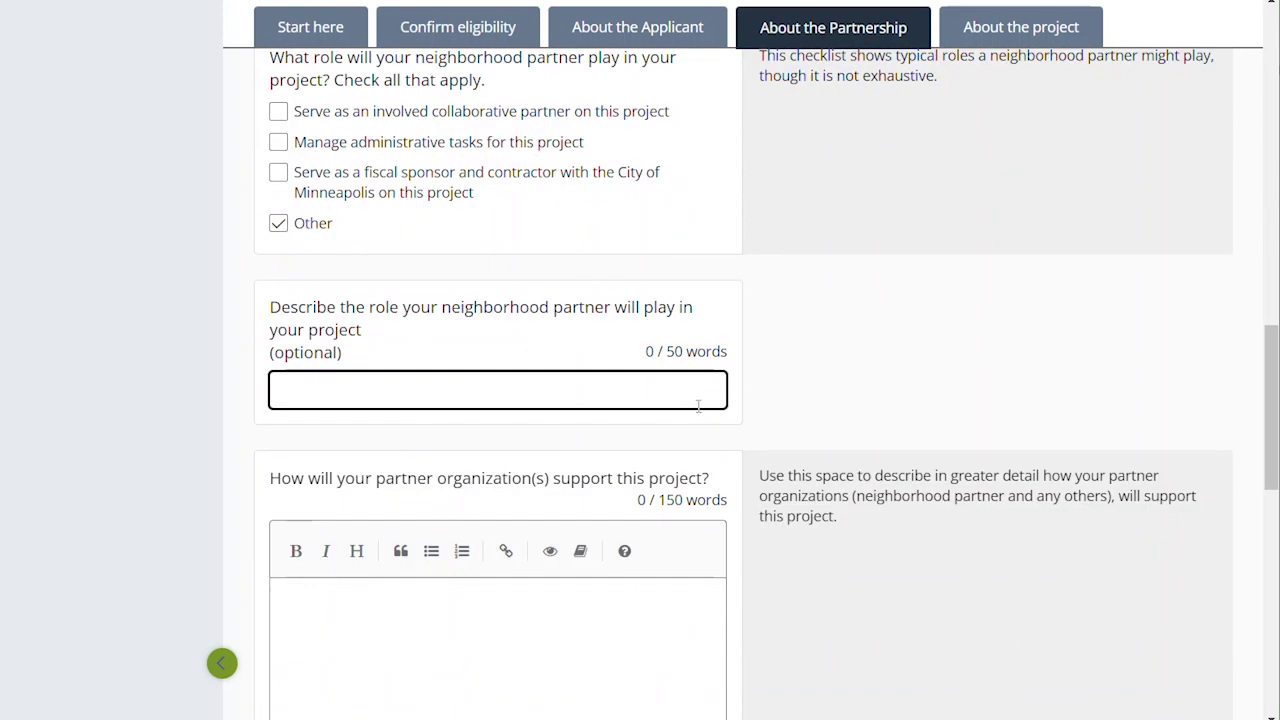
{"action": "scroll", "coordinate": [698, 405], "scroll_direction": "down", "scroll_amount": 2}
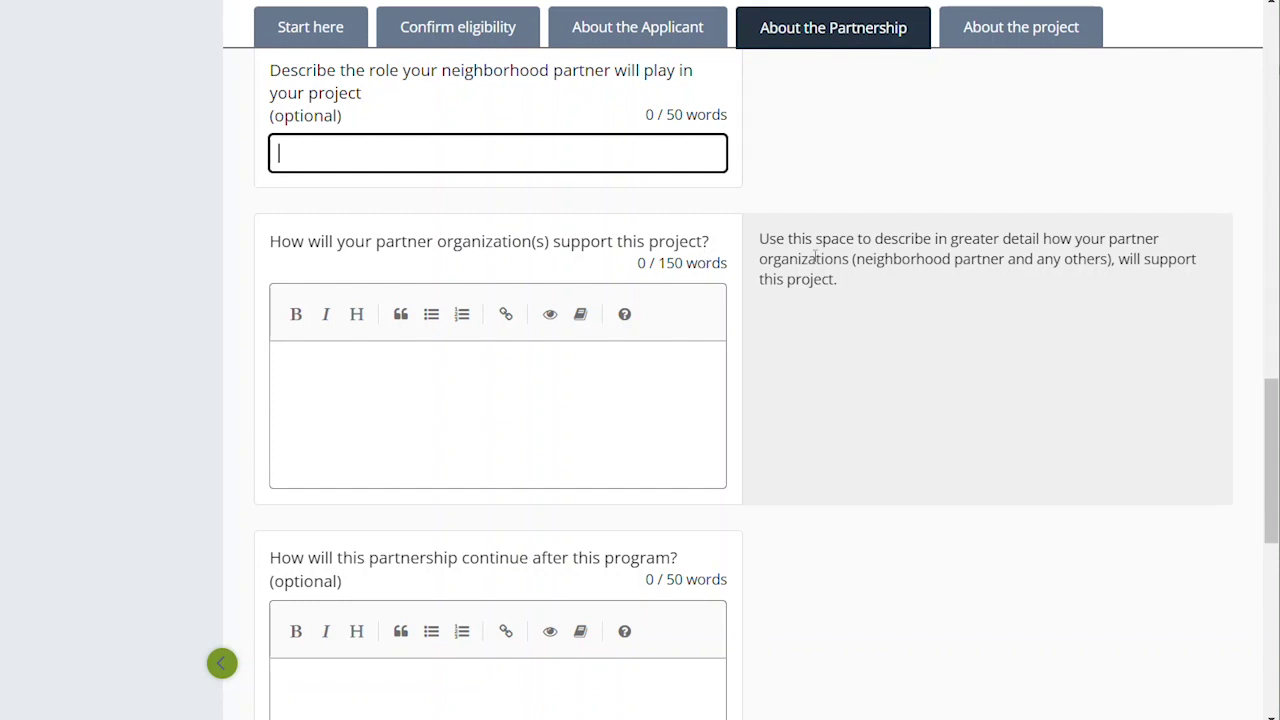
{"action": "left_click", "coordinate": [432, 356]}
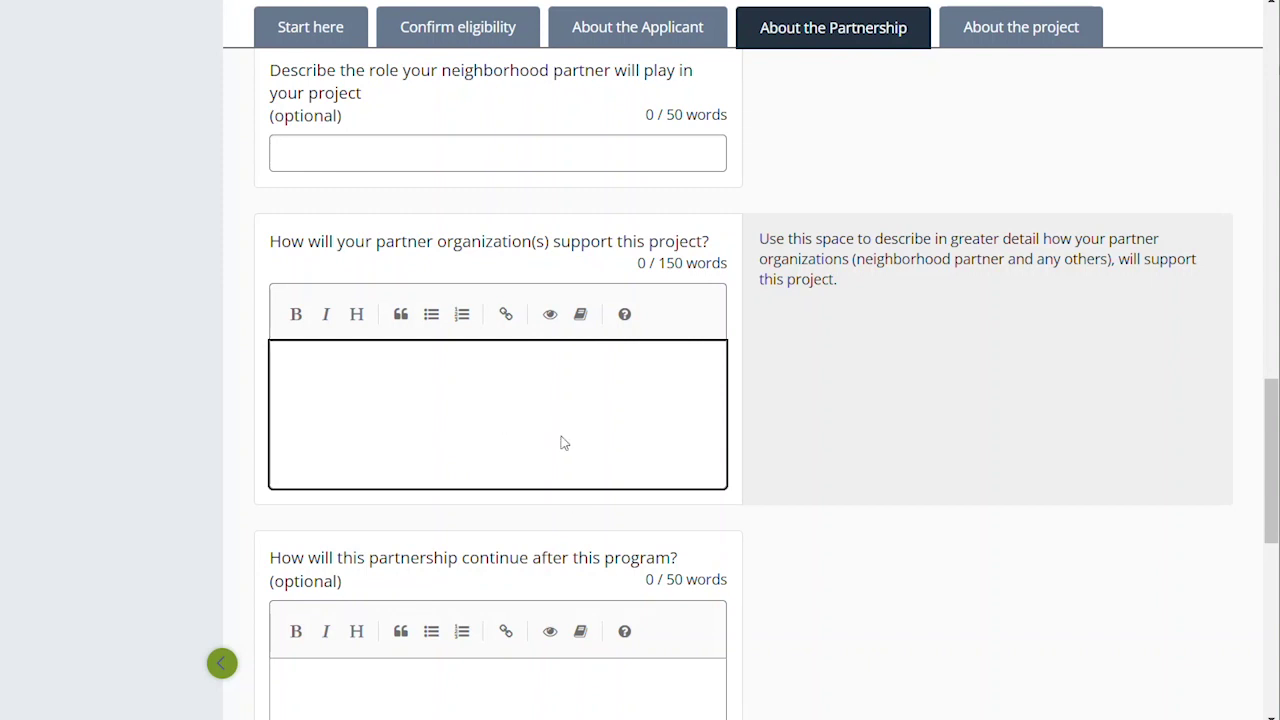
{"action": "scroll", "coordinate": [615, 418], "scroll_direction": "down", "scroll_amount": 2}
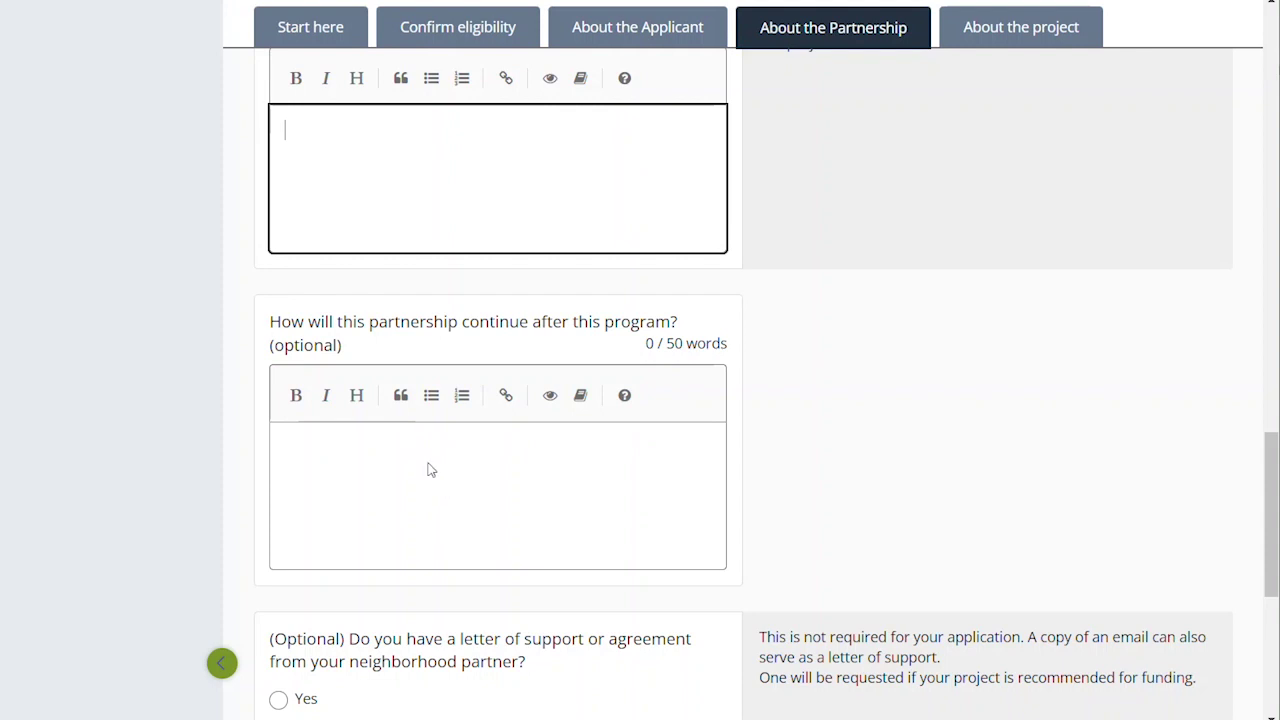
{"action": "left_click", "coordinate": [342, 449]}
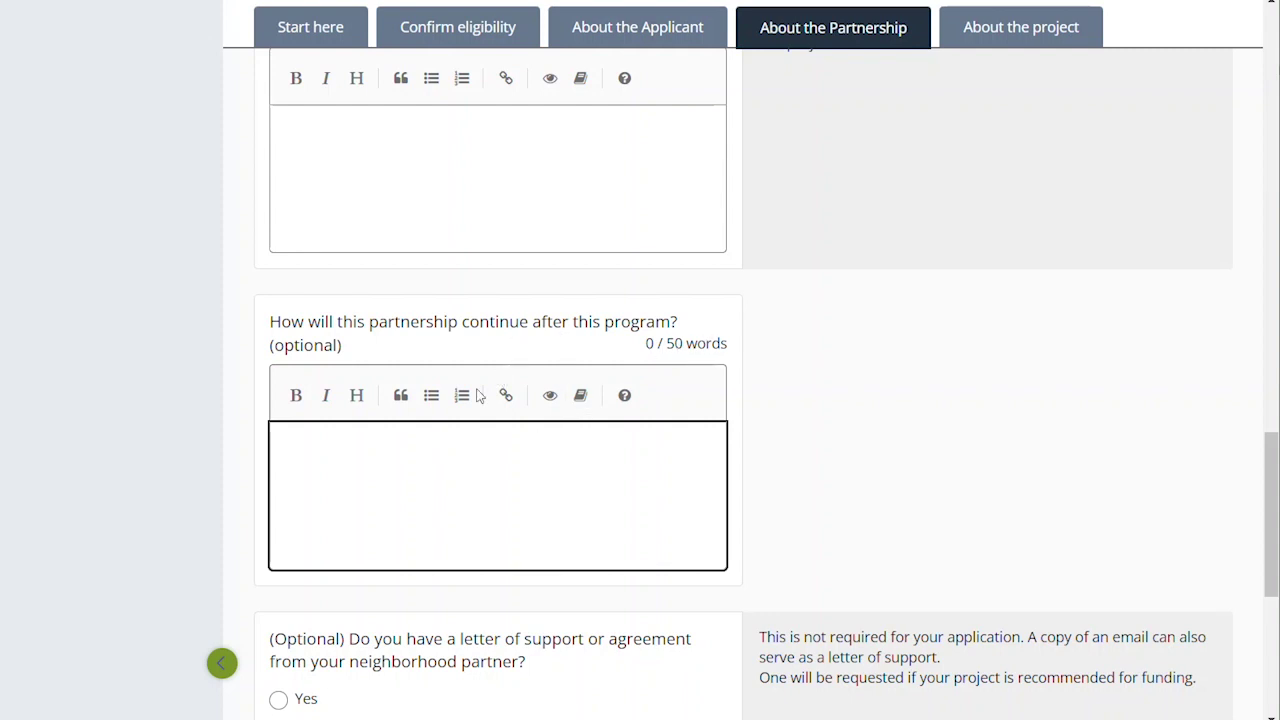
{"action": "scroll", "coordinate": [494, 374], "scroll_direction": "down", "scroll_amount": 5}
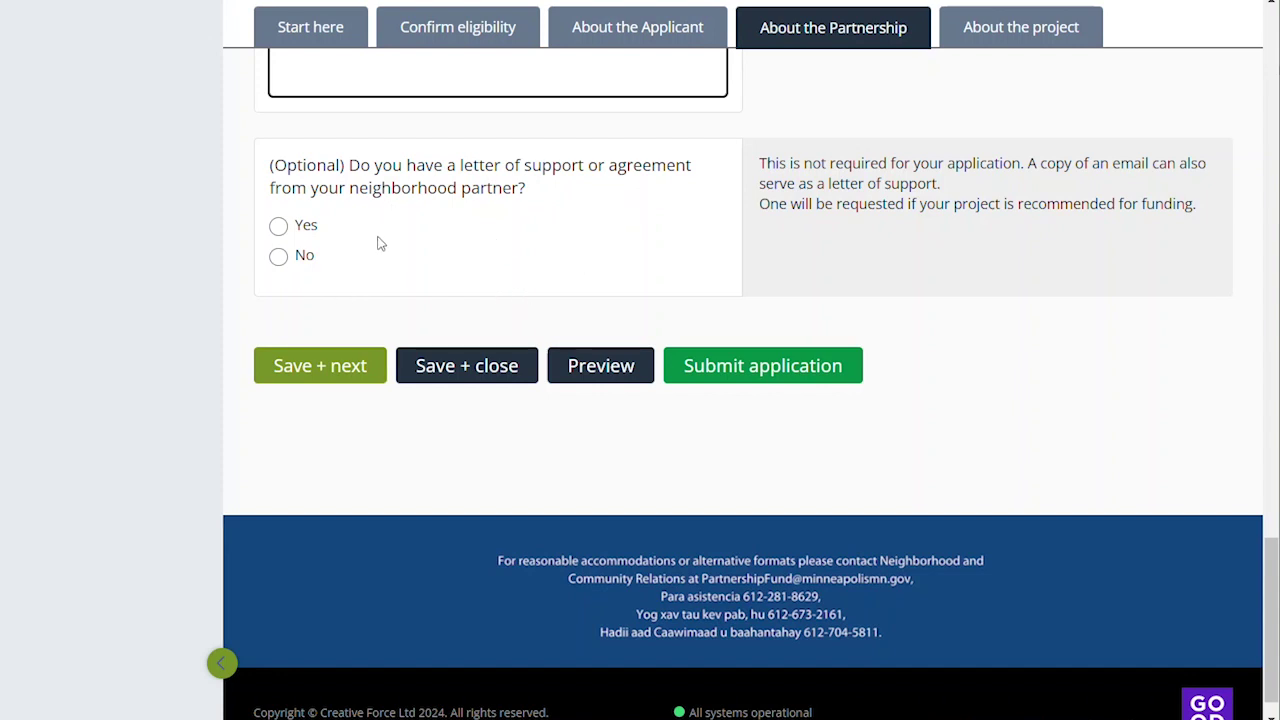
{"action": "scroll", "coordinate": [447, 241], "scroll_direction": "up", "scroll_amount": 2}
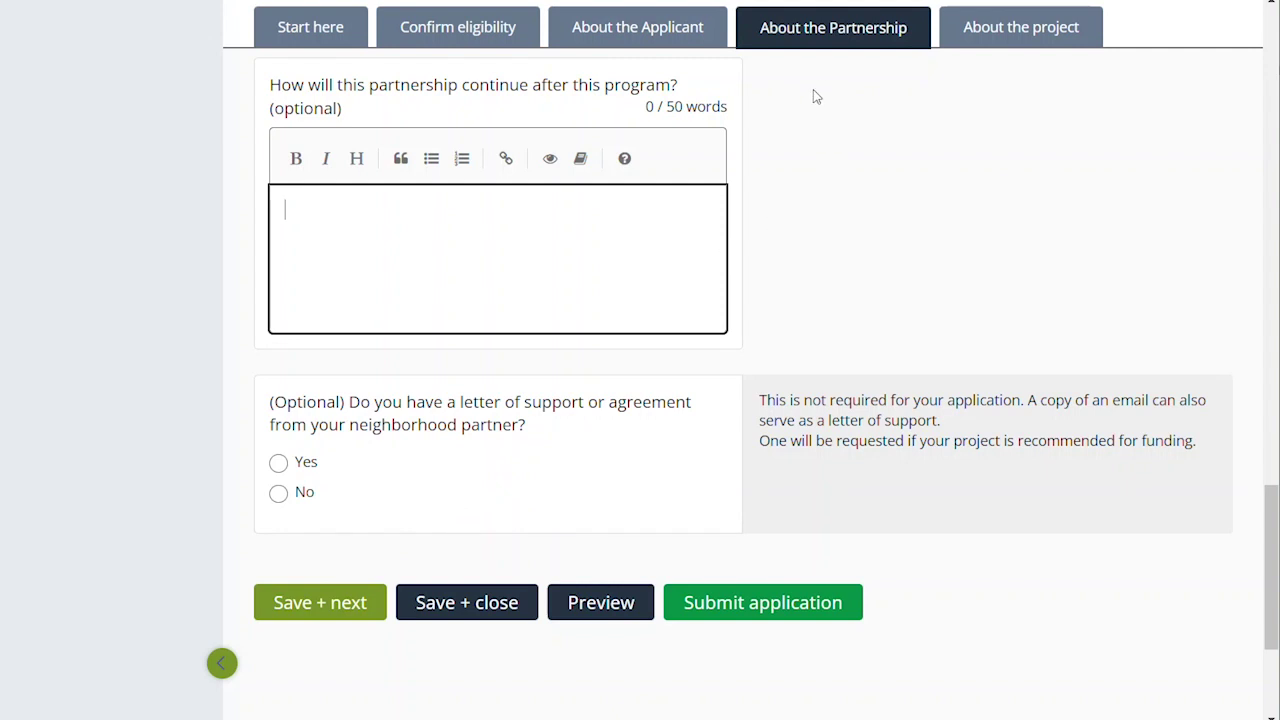
Save the partnership section and continue to the Communities Served question in the project section.
{"action": "left_click", "coordinate": [352, 612]}
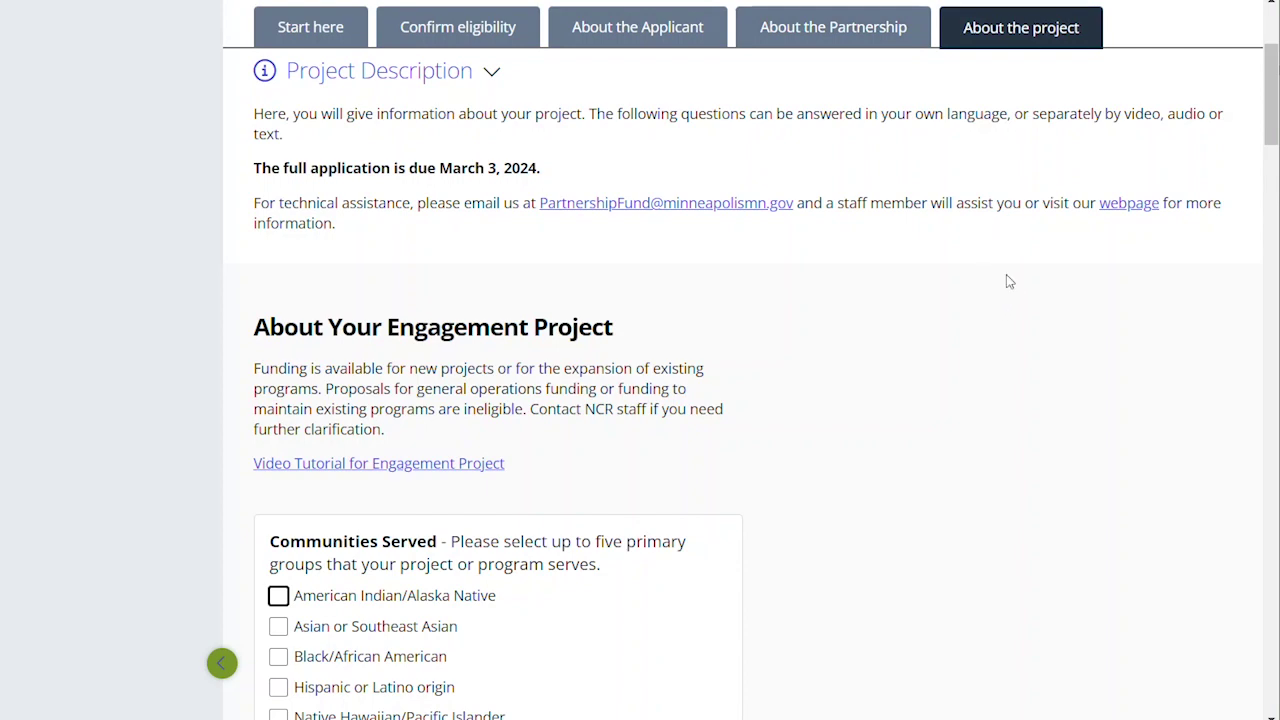
{"action": "scroll", "coordinate": [1009, 281], "scroll_direction": "up", "scroll_amount": 3}
{"action": "scroll", "coordinate": [1034, 303], "scroll_direction": "down", "scroll_amount": 3}
{"action": "scroll", "coordinate": [658, 291], "scroll_direction": "down", "scroll_amount": 2}
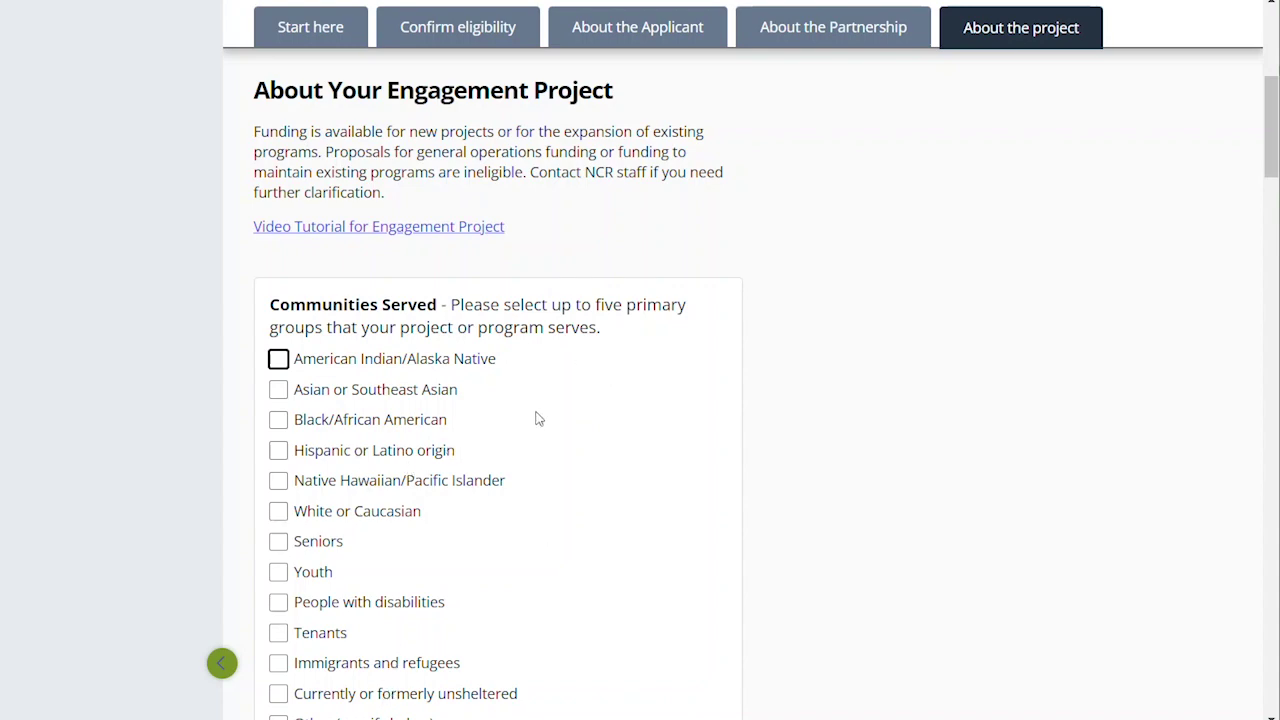
Review the Communities Served question and its list of primary groups served by the project.
{"action": "scroll", "coordinate": [535, 418], "scroll_direction": "down", "scroll_amount": 2}
{"action": "scroll", "coordinate": [534, 414], "scroll_direction": "up", "scroll_amount": 2}
{"action": "scroll", "coordinate": [575, 416], "scroll_direction": "down", "scroll_amount": 2}
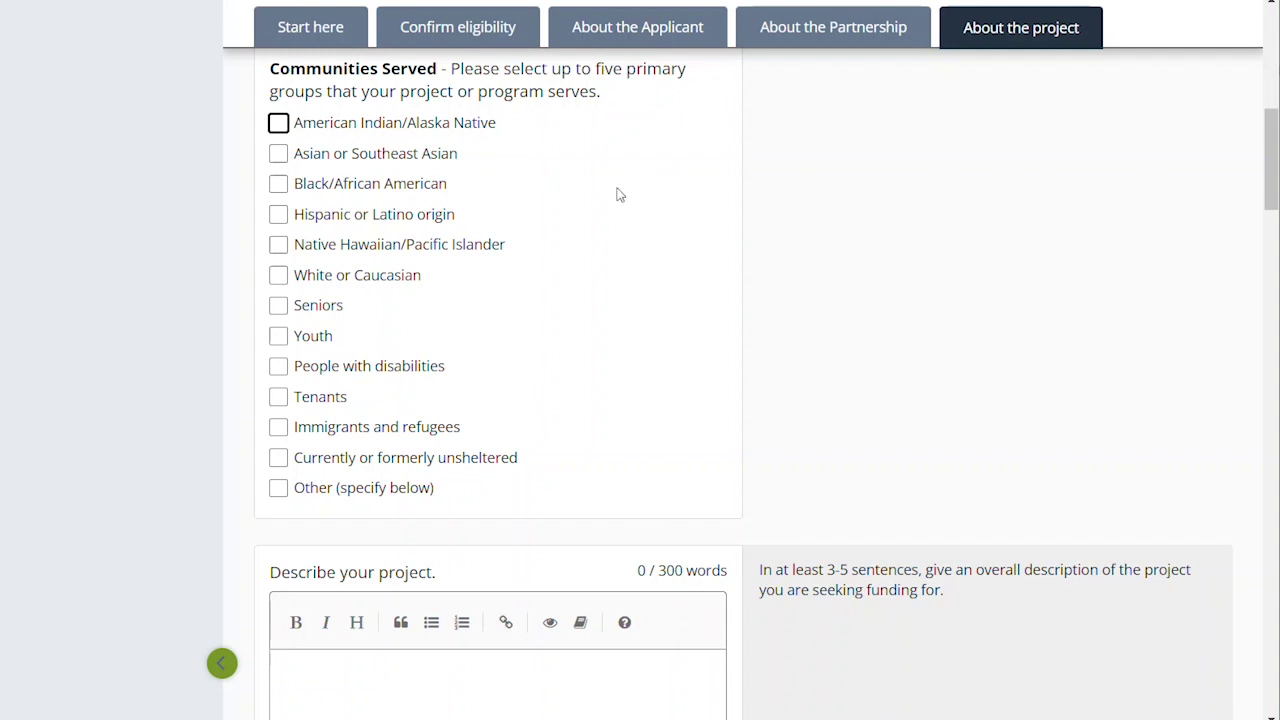
{"action": "scroll", "coordinate": [617, 194], "scroll_direction": "up", "scroll_amount": 2}
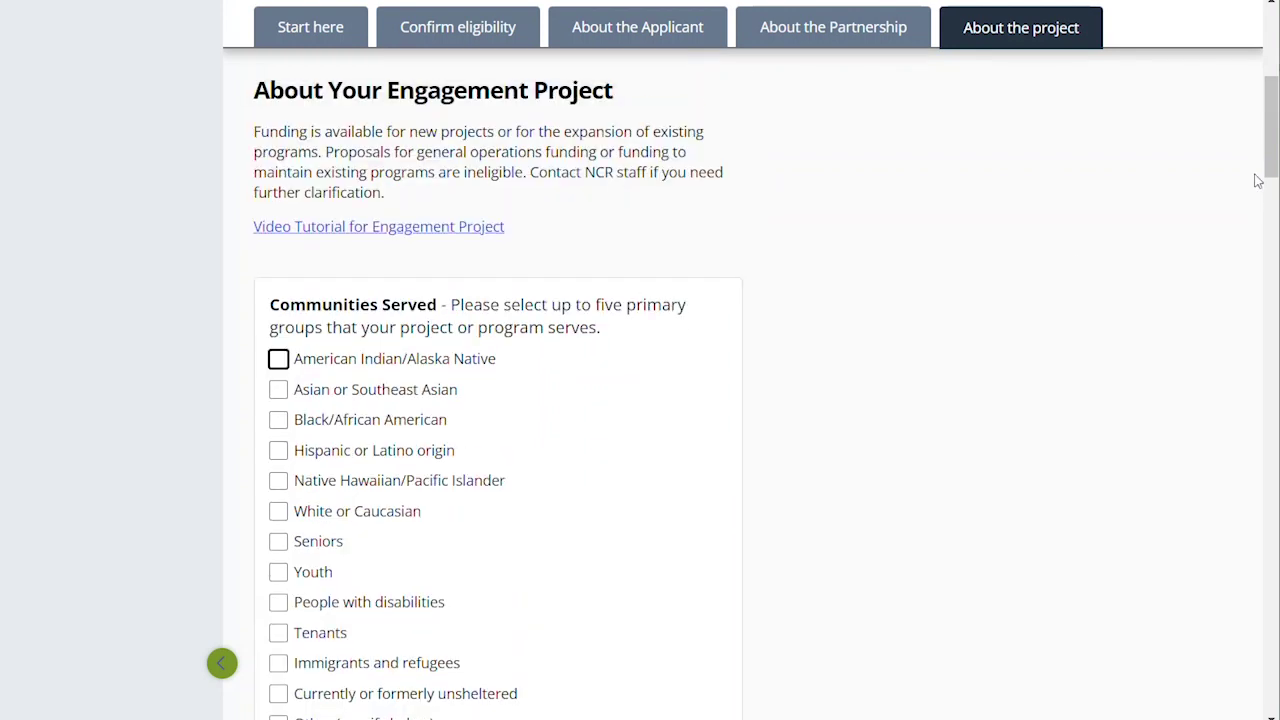
{"action": "scroll", "coordinate": [1273, 177], "scroll_direction": "down", "scroll_amount": 1}
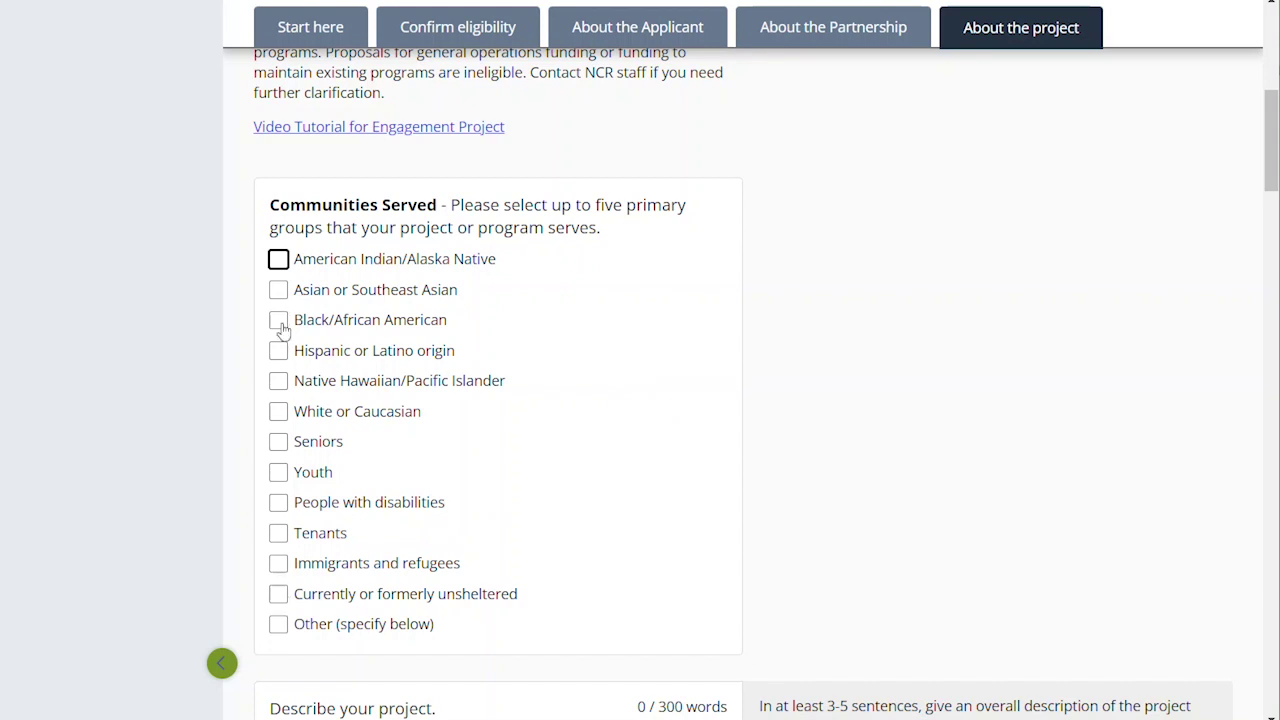
Select Other under Communities Served to inspect the optional additional communities field, and clear that selection again.
{"action": "left_click", "coordinate": [280, 625]}
{"action": "scroll", "coordinate": [499, 425], "scroll_direction": "down", "scroll_amount": 2}
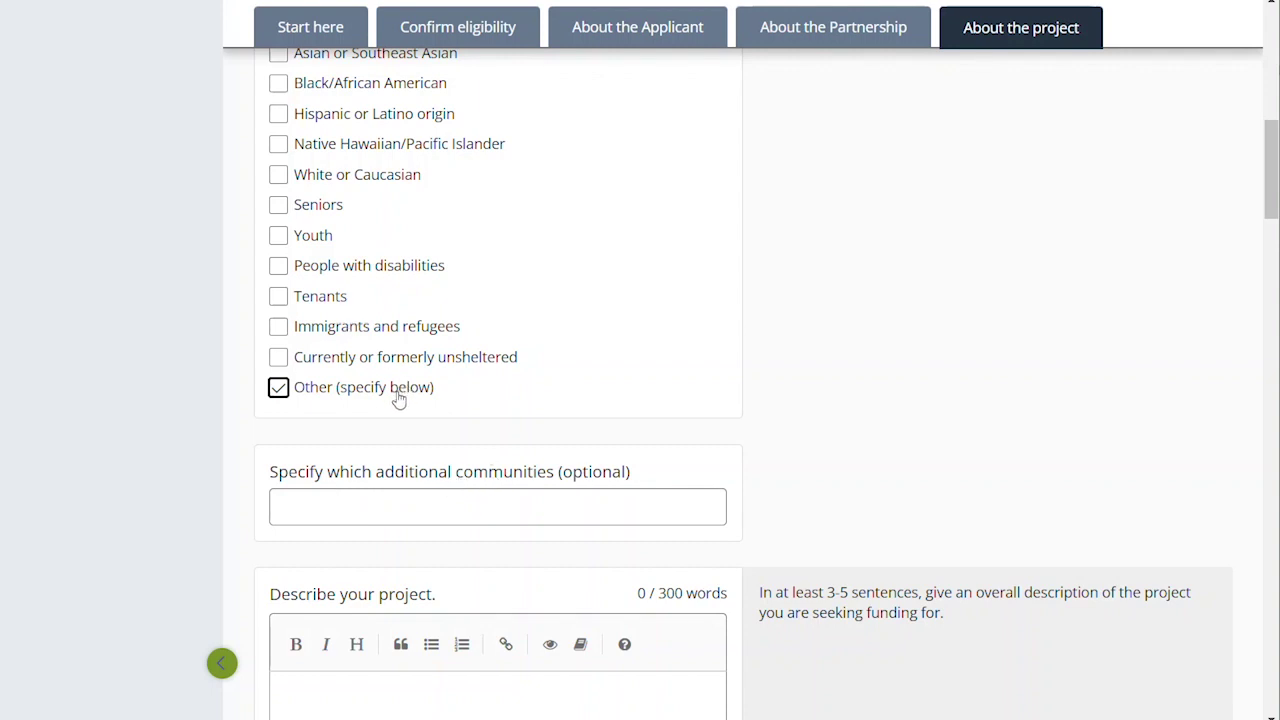
{"action": "scroll", "coordinate": [385, 405], "scroll_direction": "up", "scroll_amount": 2}
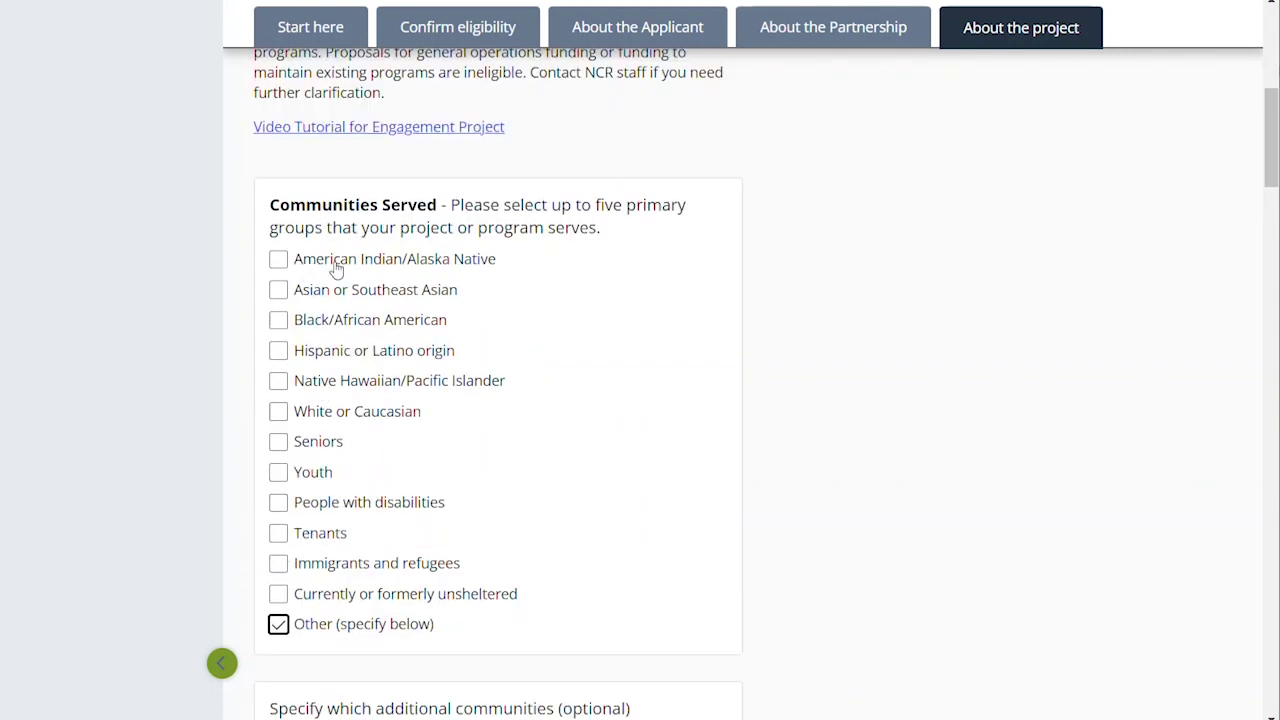
{"action": "scroll", "coordinate": [705, 397], "scroll_direction": "down", "scroll_amount": 4}
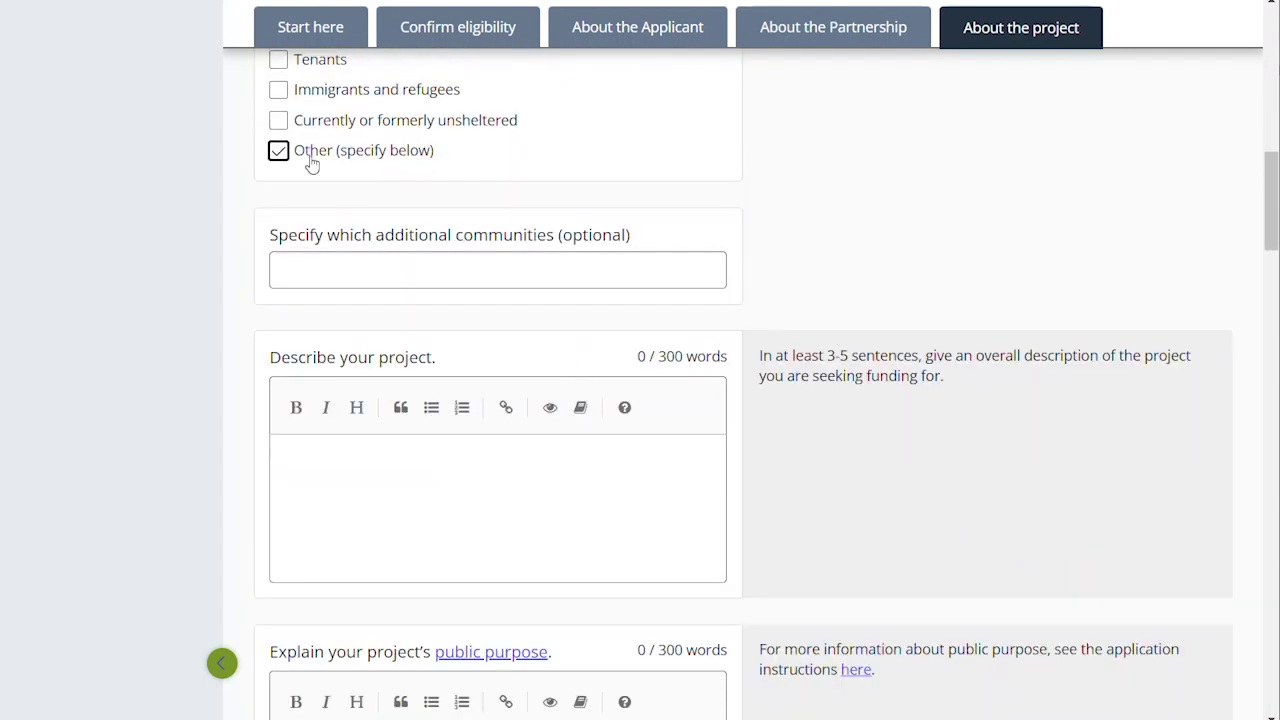
{"action": "left_click", "coordinate": [284, 160]}
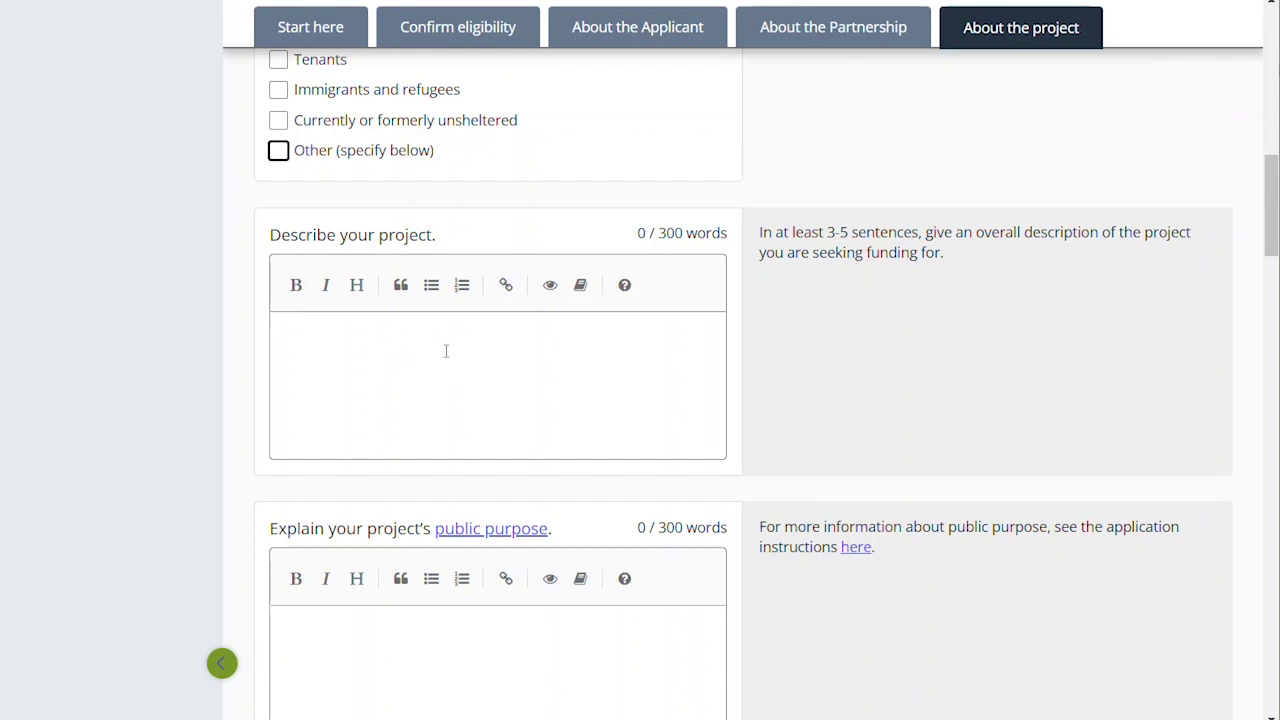
Review the questions on project description, public purpose, beneficiaries and deliverables, and open the linked examples of previous project deliverables.
{"action": "scroll", "coordinate": [471, 335], "scroll_direction": "down", "scroll_amount": 3}
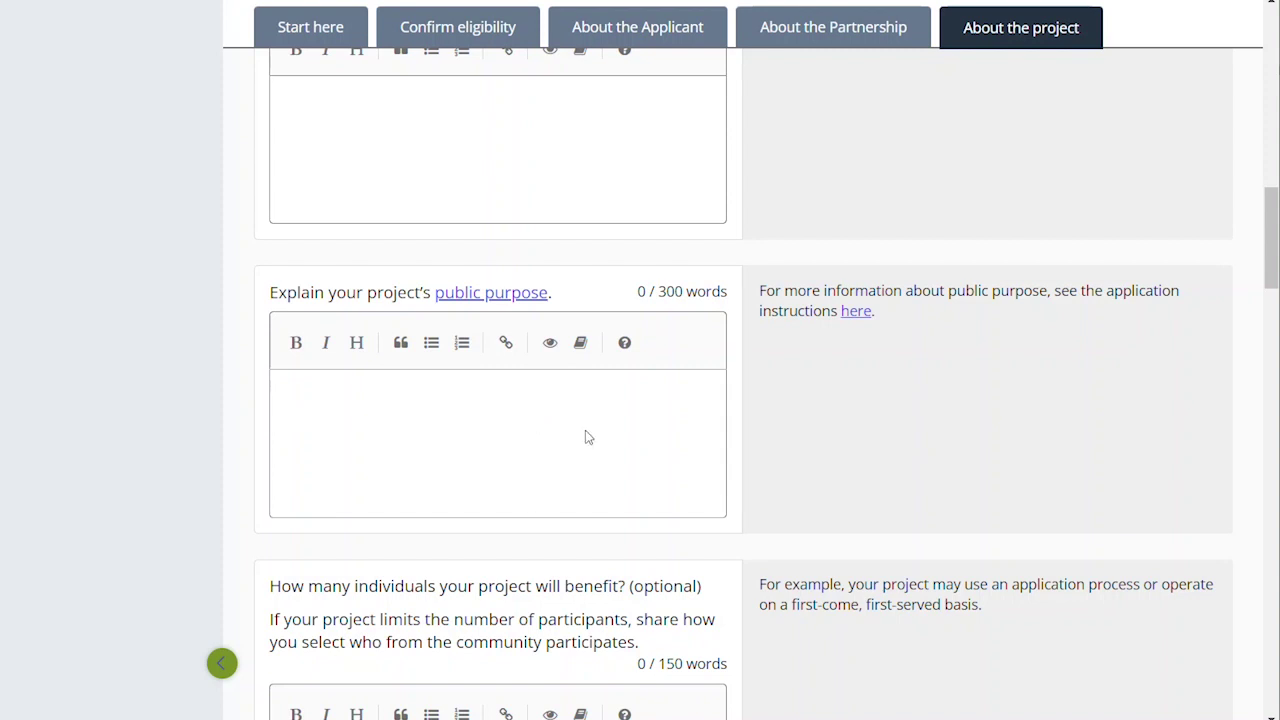
{"action": "scroll", "coordinate": [586, 437], "scroll_direction": "down", "scroll_amount": 3}
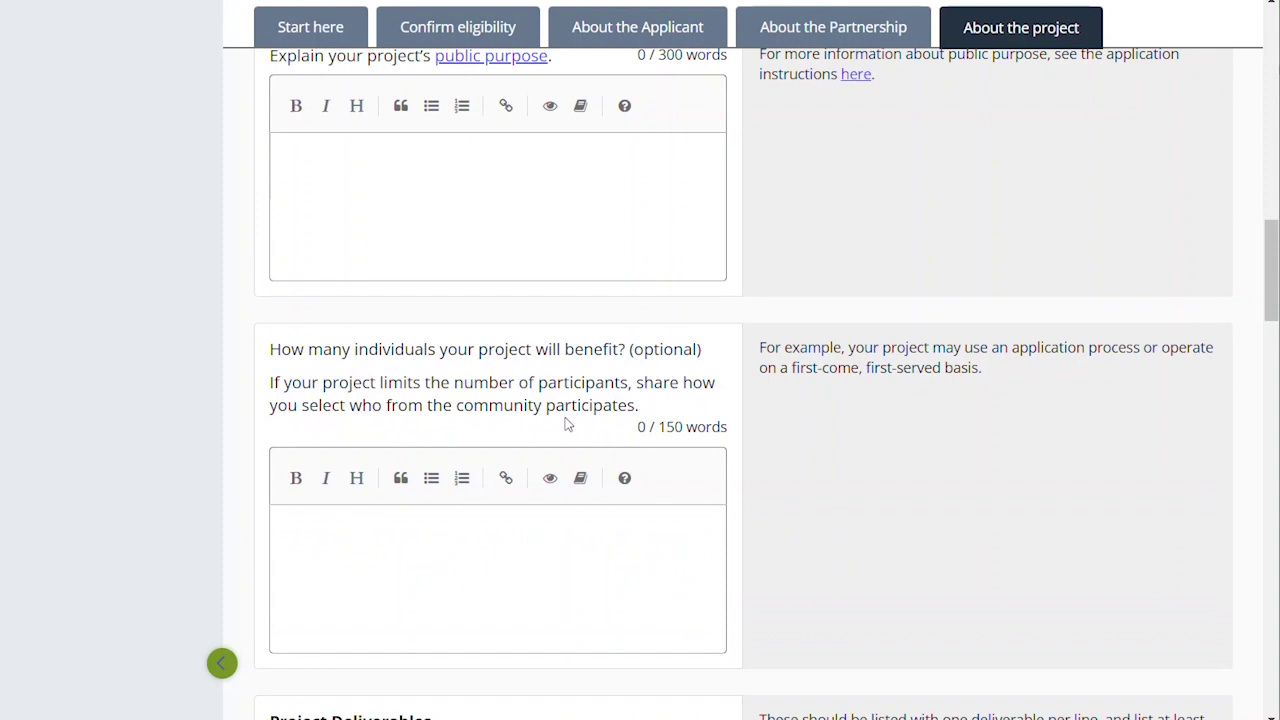
{"action": "scroll", "coordinate": [566, 425], "scroll_direction": "down", "scroll_amount": 3}
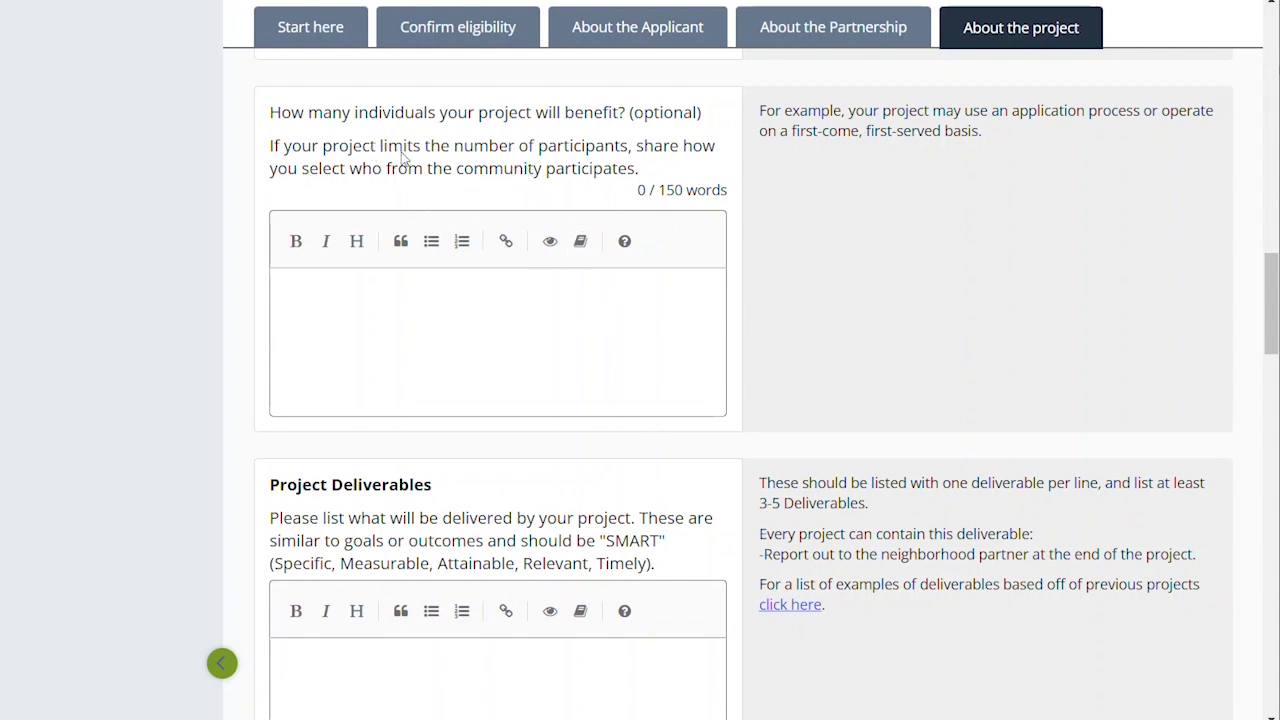
{"action": "scroll", "coordinate": [522, 385], "scroll_direction": "down", "scroll_amount": 2}
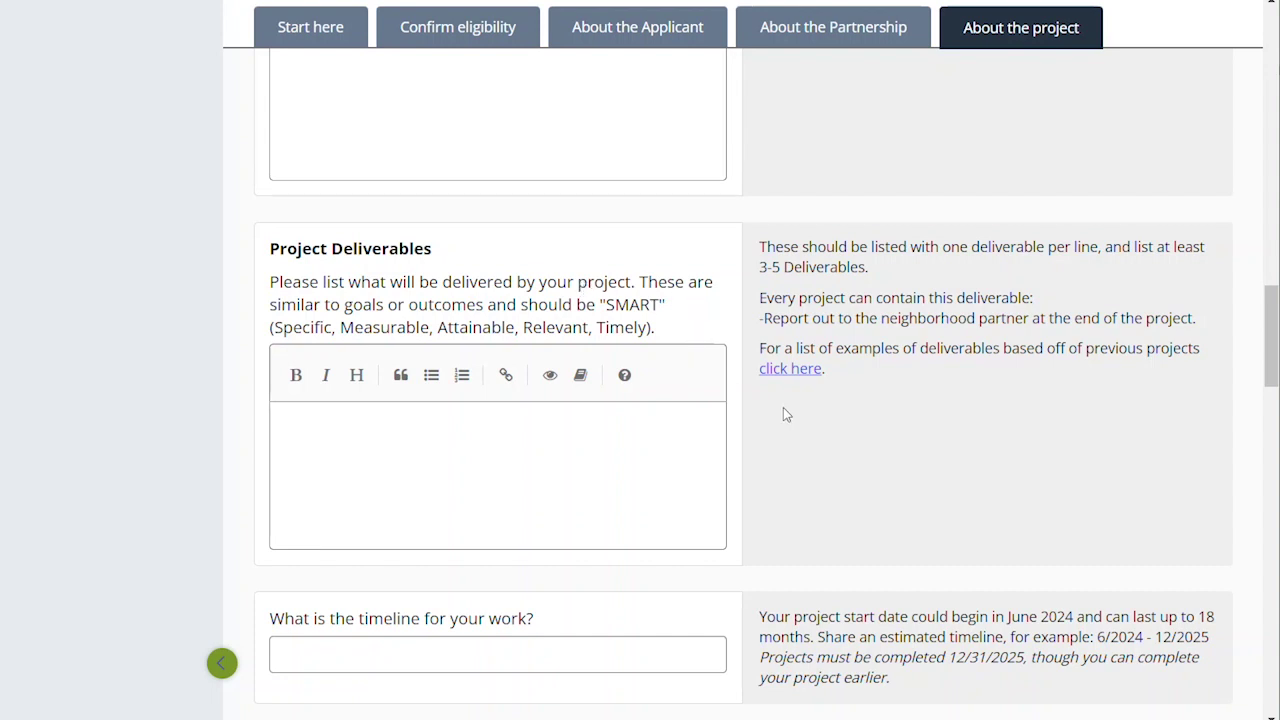
{"action": "left_click", "coordinate": [789, 370]}
Start a bulleted list in the Project Deliverables answer with the entries "Deliverable 1" and "Deliverable 2".
{"action": "left_click", "coordinate": [433, 376]}
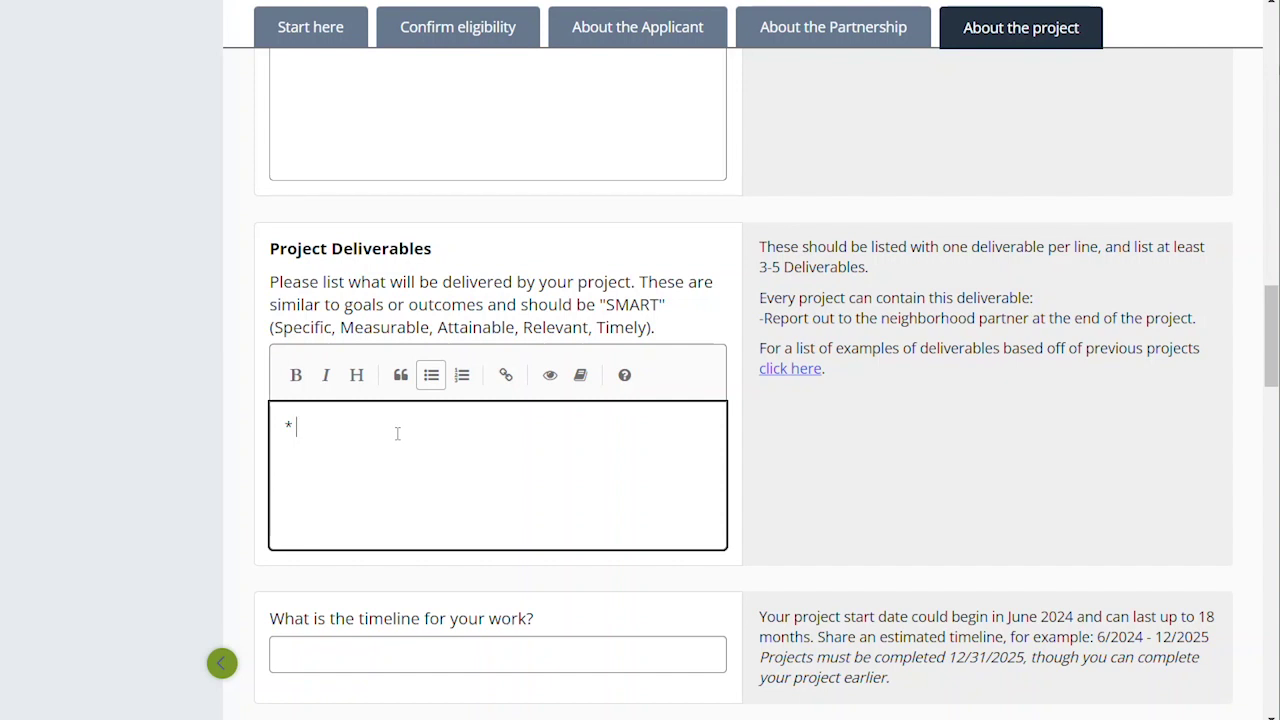
{"action": "type", "text": "De"}
{"action": "key", "text": "BackSpace"}
{"action": "key", "text": "BackSpace"}
{"action": "type", "text": "Deliverable 1 * Deli"}
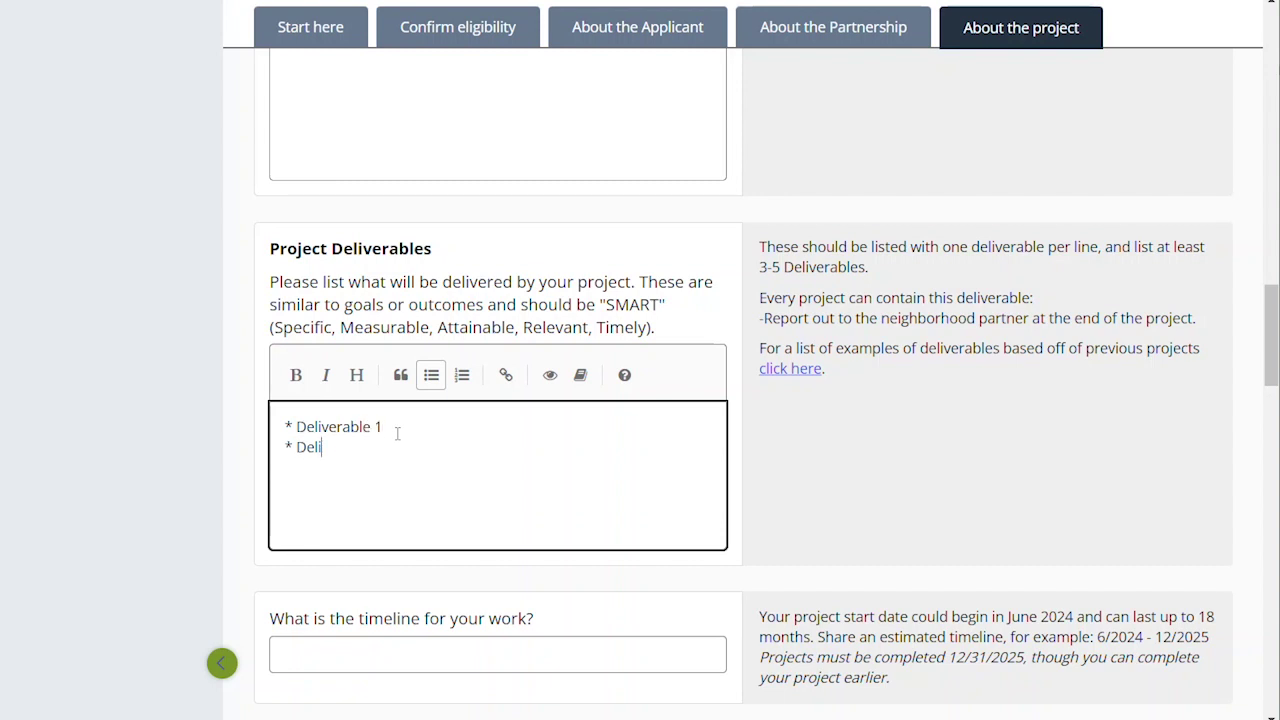
{"action": "type", "text": "verable 2"}
Copy "Report out to the neighborhood partner at the end of the project." from the guidance into the third deliverables bullet.
{"action": "scroll", "coordinate": [458, 322], "scroll_direction": "up", "scroll_amount": 2}
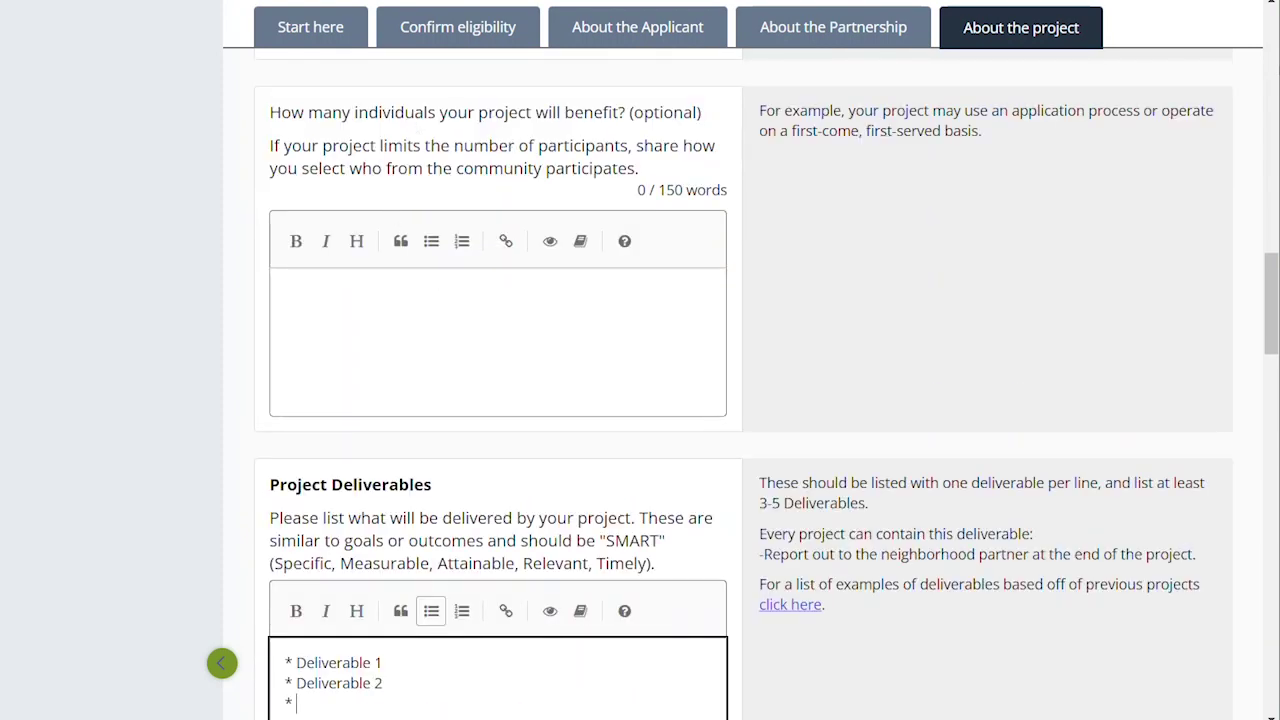
{"action": "scroll", "coordinate": [523, 600], "scroll_direction": "down", "scroll_amount": 2}
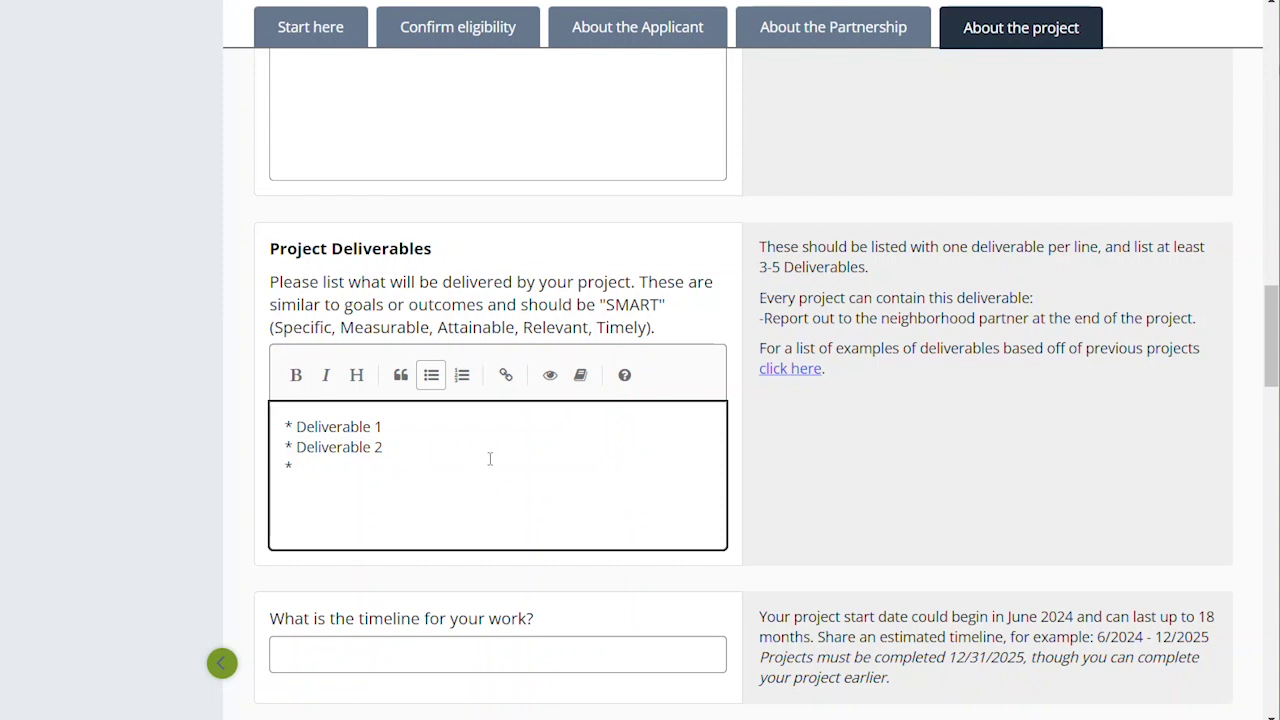
{"action": "scroll", "coordinate": [491, 459], "scroll_direction": "down", "scroll_amount": 3}
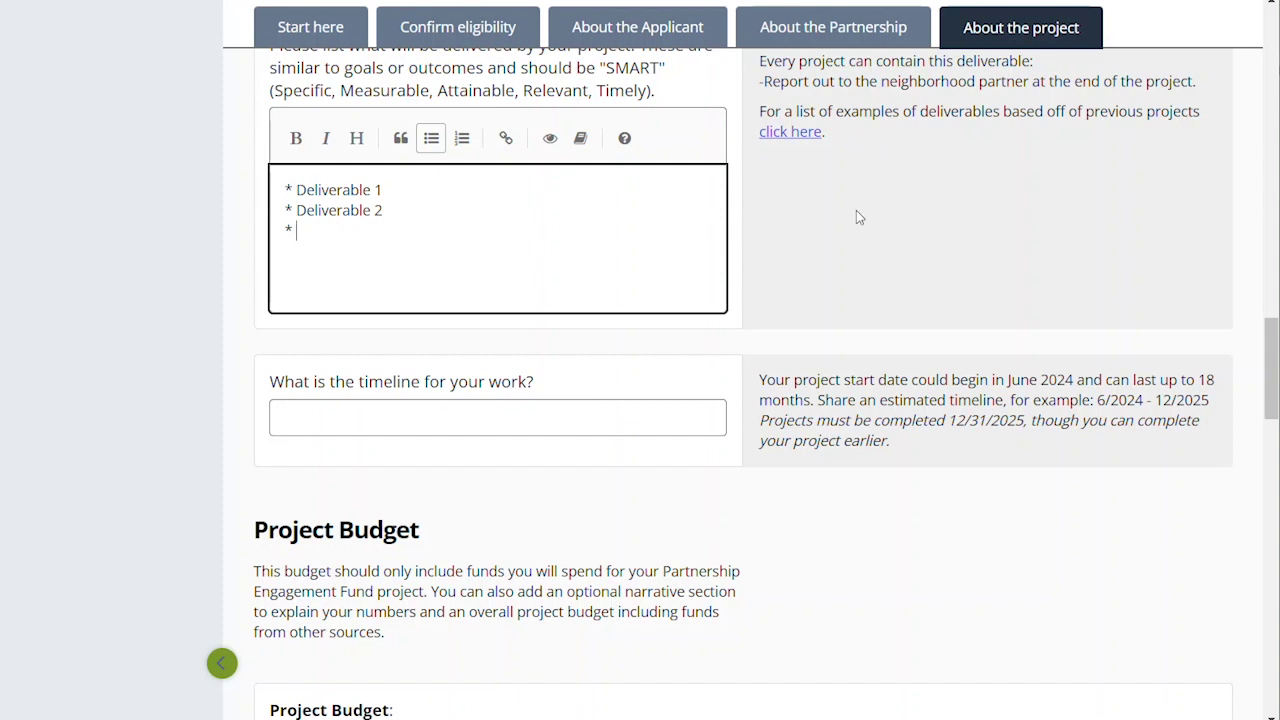
{"action": "scroll", "coordinate": [818, 234], "scroll_direction": "up", "scroll_amount": 3}
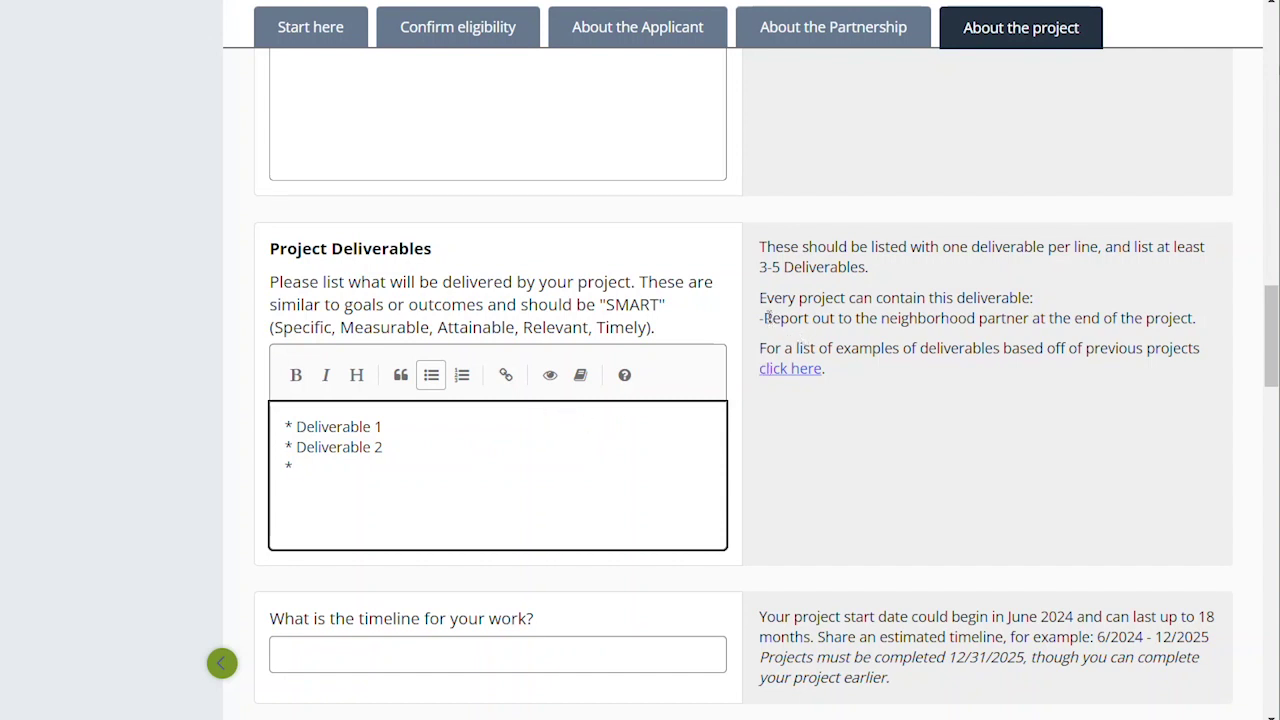
{"action": "mouse_move", "coordinate": [765, 317]}
{"action": "left_mouse_down"}
{"action": "mouse_move", "coordinate": [1194, 320]}
{"action": "mouse_move", "coordinate": [895, 351]}
{"action": "mouse_move", "coordinate": [766, 321]}
{"action": "left_mouse_up"}
{"action": "key", "text": "ctrl+c"}
{"action": "left_click", "coordinate": [1200, 335]}
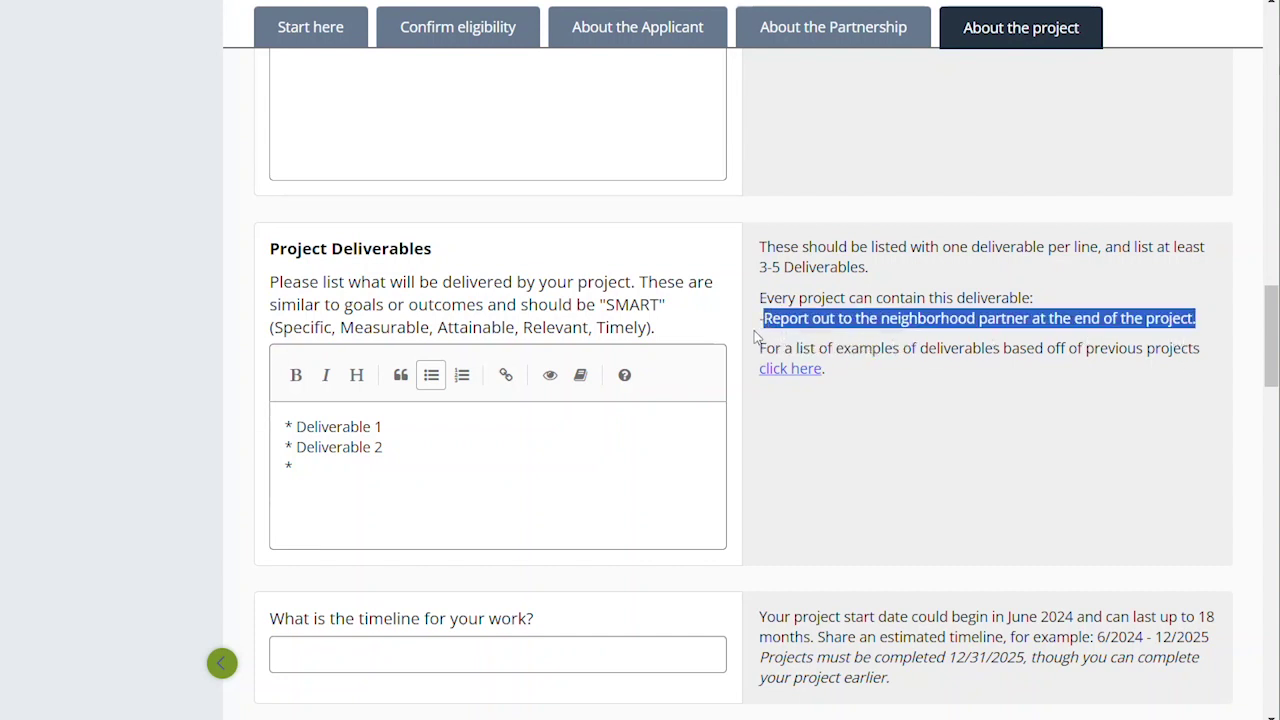
{"action": "left_click", "coordinate": [403, 467]}
{"action": "key", "text": "ctrl+v"}
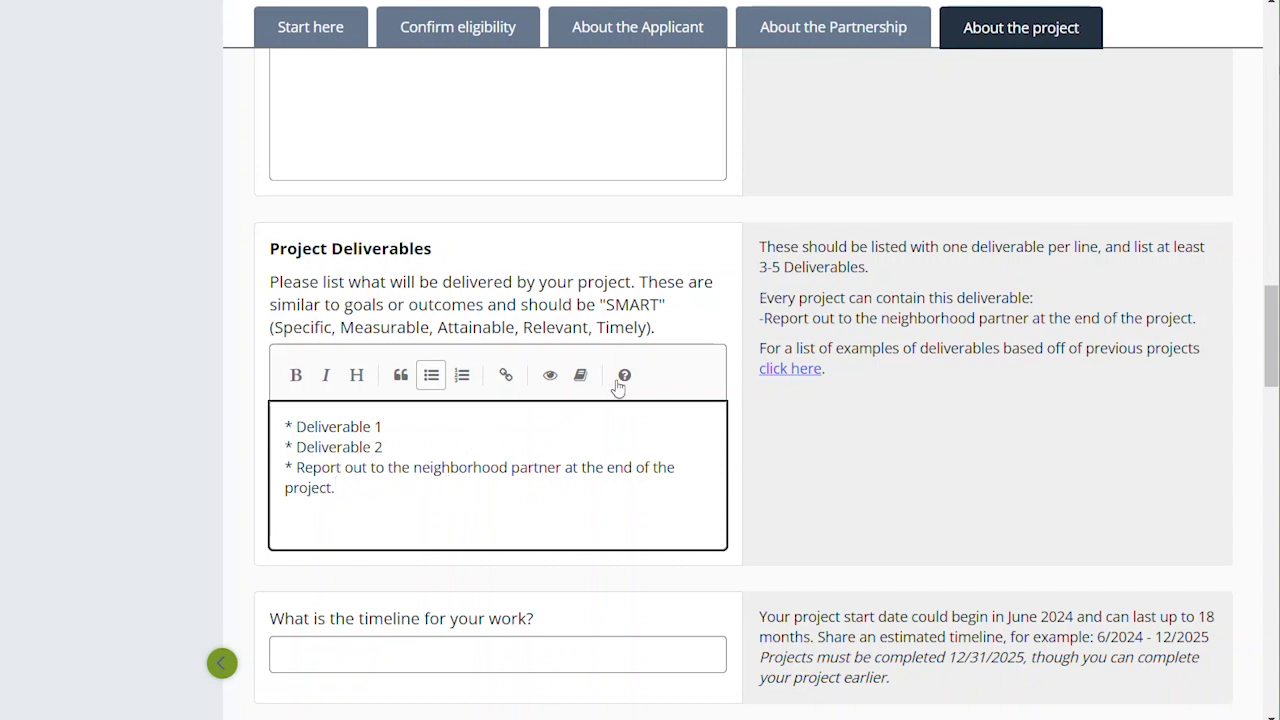
Enter 6/2024 - 12/2025 as the timeline for the work.
{"action": "scroll", "coordinate": [686, 337], "scroll_direction": "down", "scroll_amount": 3}
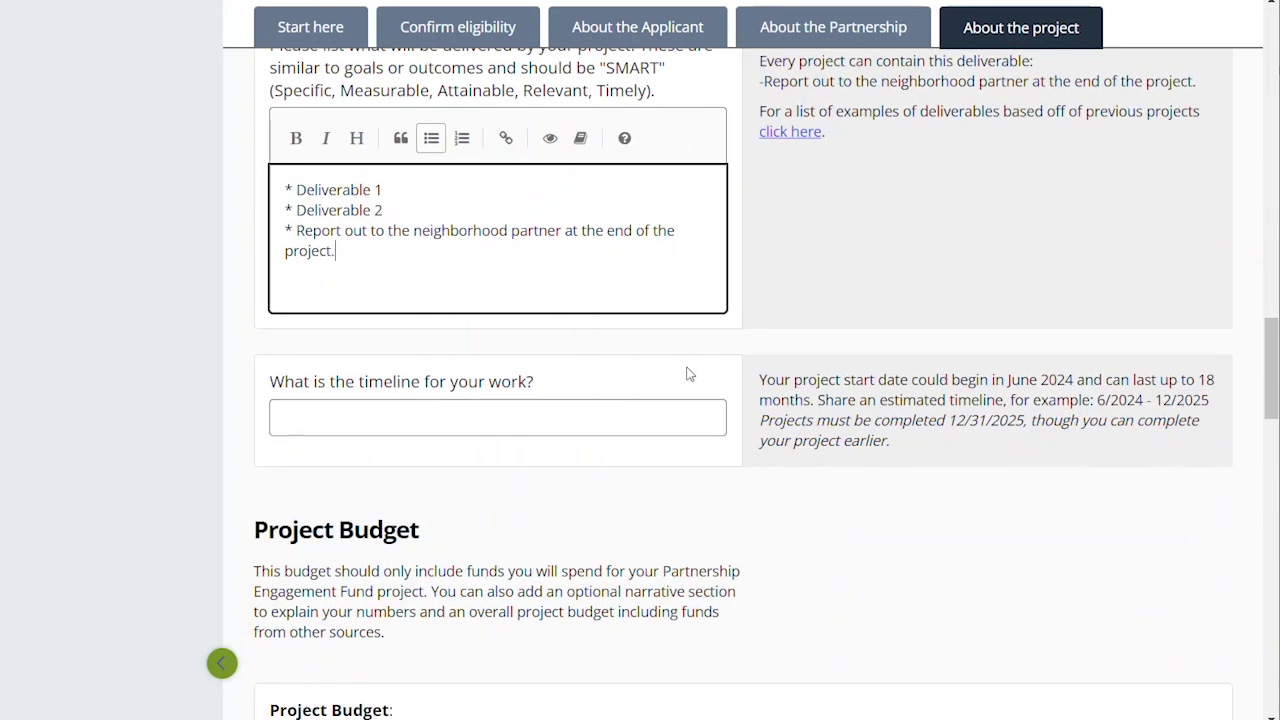
{"action": "scroll", "coordinate": [686, 370], "scroll_direction": "down", "scroll_amount": 3}
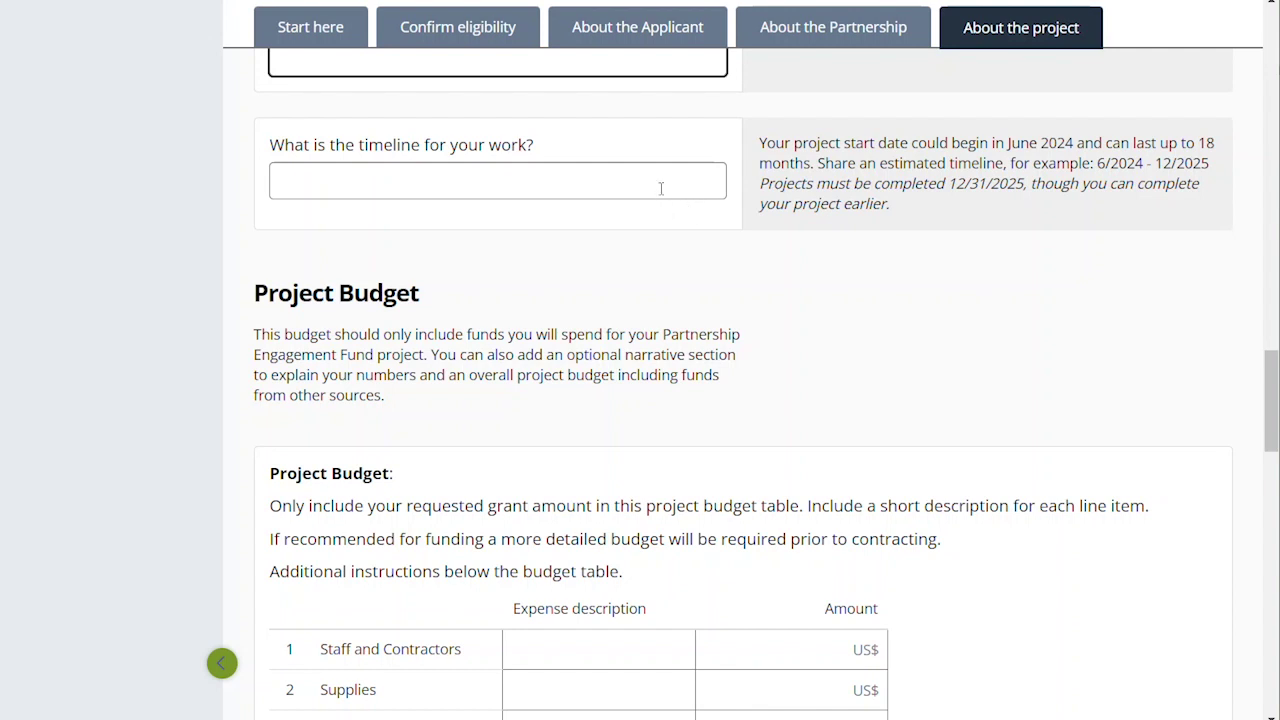
{"action": "left_click", "coordinate": [601, 175]}
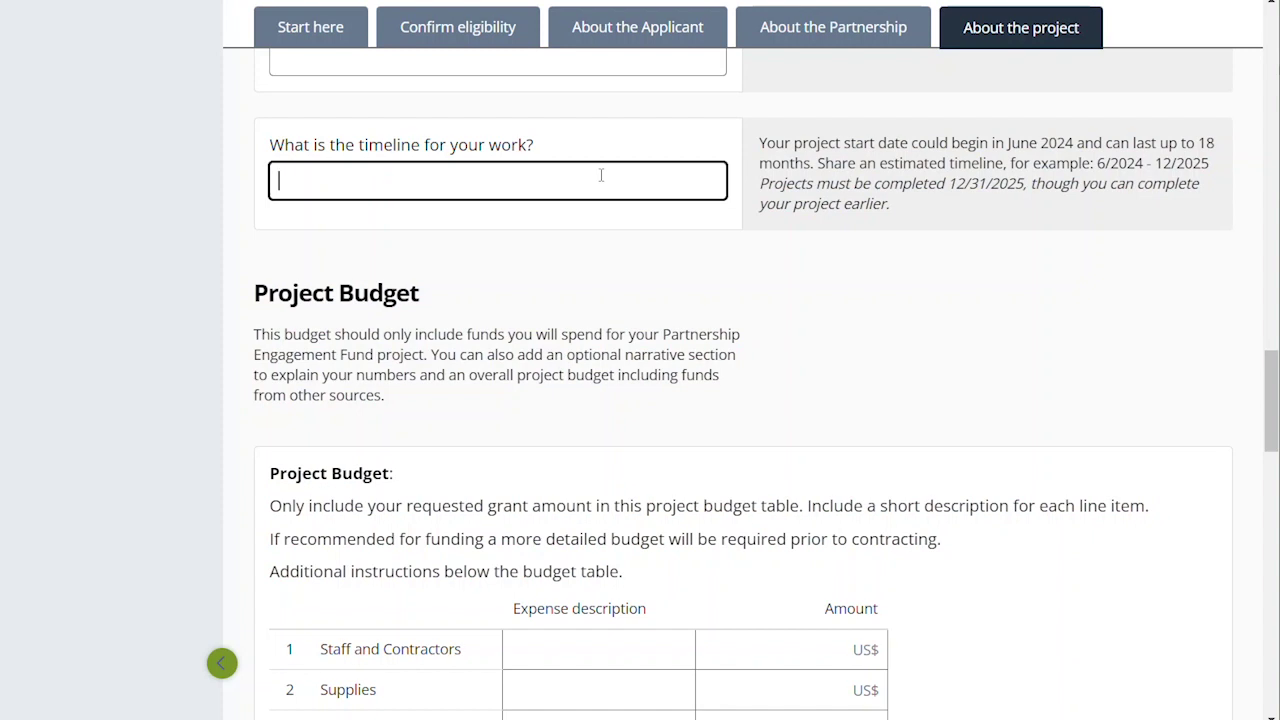
{"action": "type", "text": "12/2024"}
{"action": "left_click", "coordinate": [272, 189]}
{"action": "type", "text": "6-2024 "}
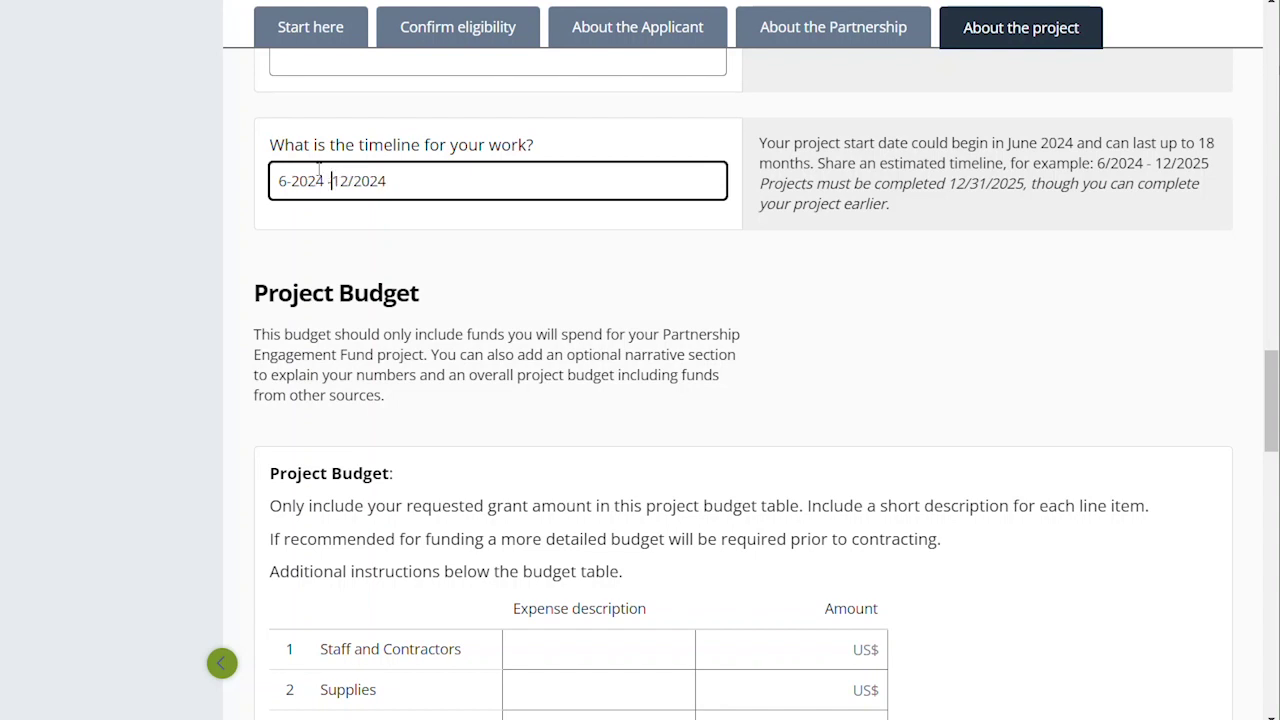
{"action": "type", "text": "-"}
{"action": "left_click", "coordinate": [289, 181]}
{"action": "key", "text": "BackSpace"}
{"action": "type", "text": "/"}
{"action": "left_click", "coordinate": [395, 185]}
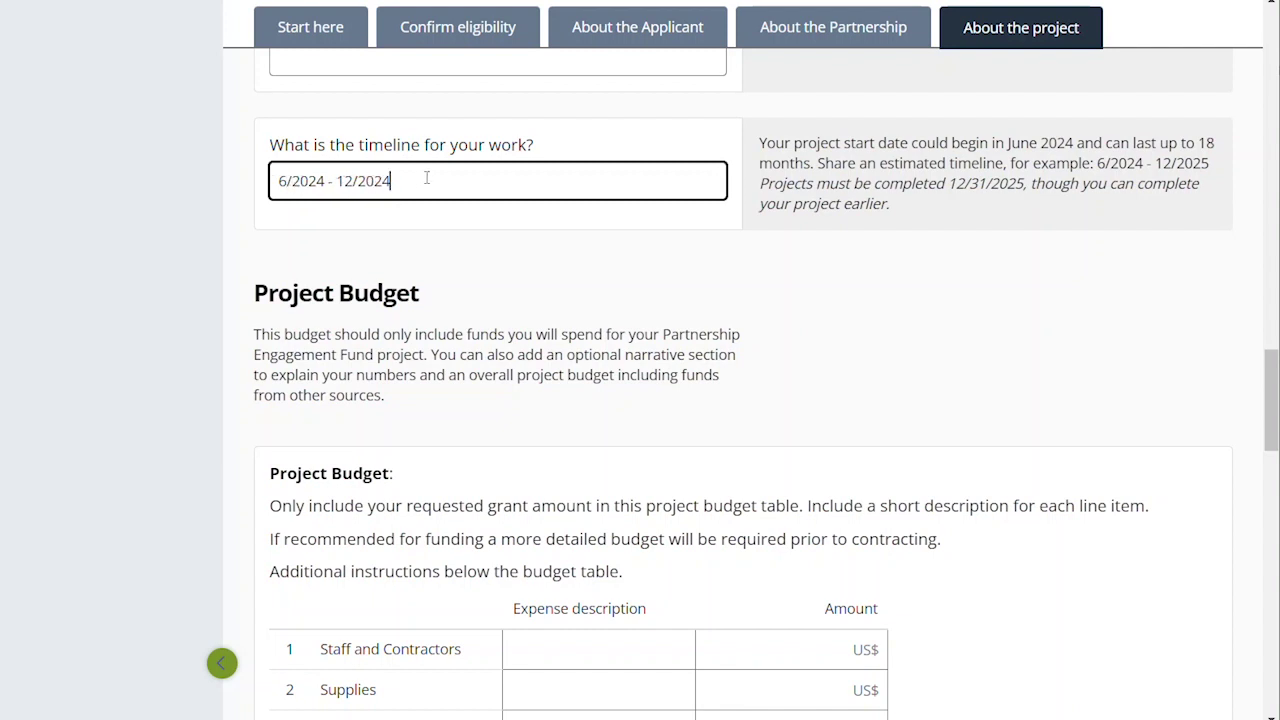
{"action": "type", "text": "5"}
Review the Project Budget instructions, highlighting the rule on which funds to include, and examine the budget table's expense rows.
{"action": "scroll", "coordinate": [722, 387], "scroll_direction": "down", "scroll_amount": 2}
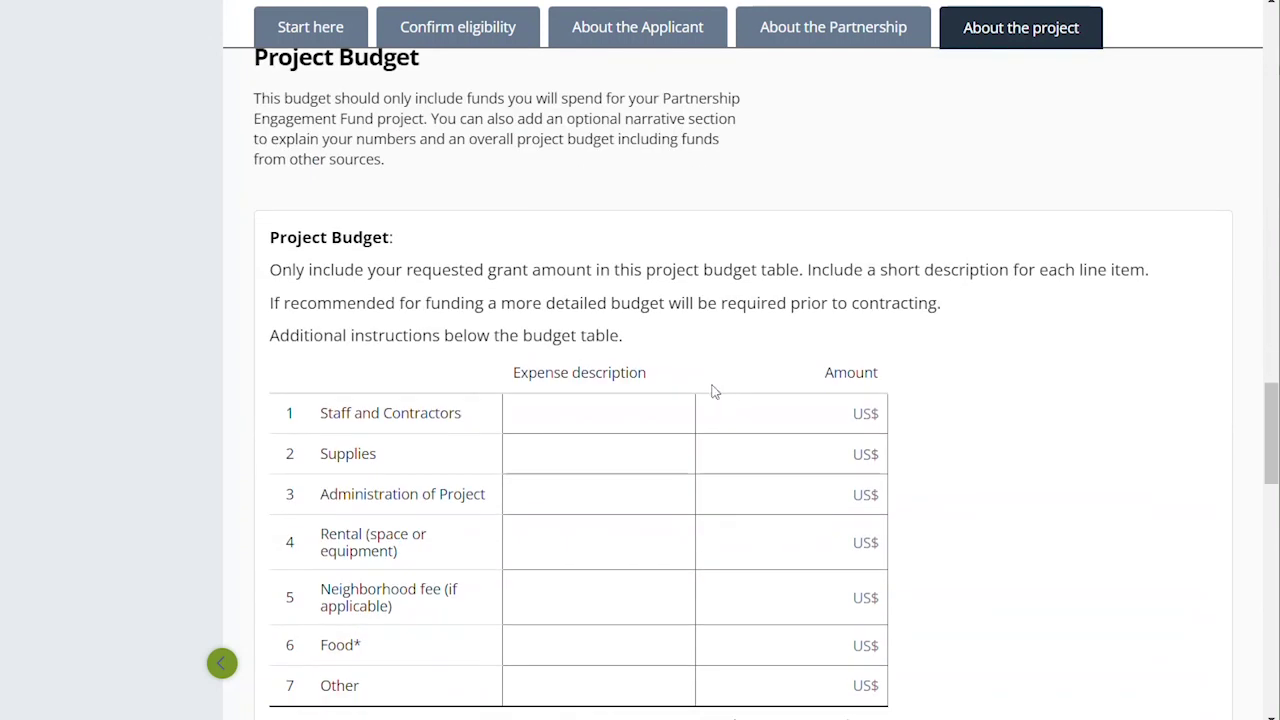
{"action": "scroll", "coordinate": [713, 390], "scroll_direction": "up", "scroll_amount": 2}
{"action": "scroll", "coordinate": [713, 390], "scroll_direction": "down", "scroll_amount": 2}
{"action": "left_click_drag", "start_coordinate": [371, 97], "coordinate": [429, 118]}
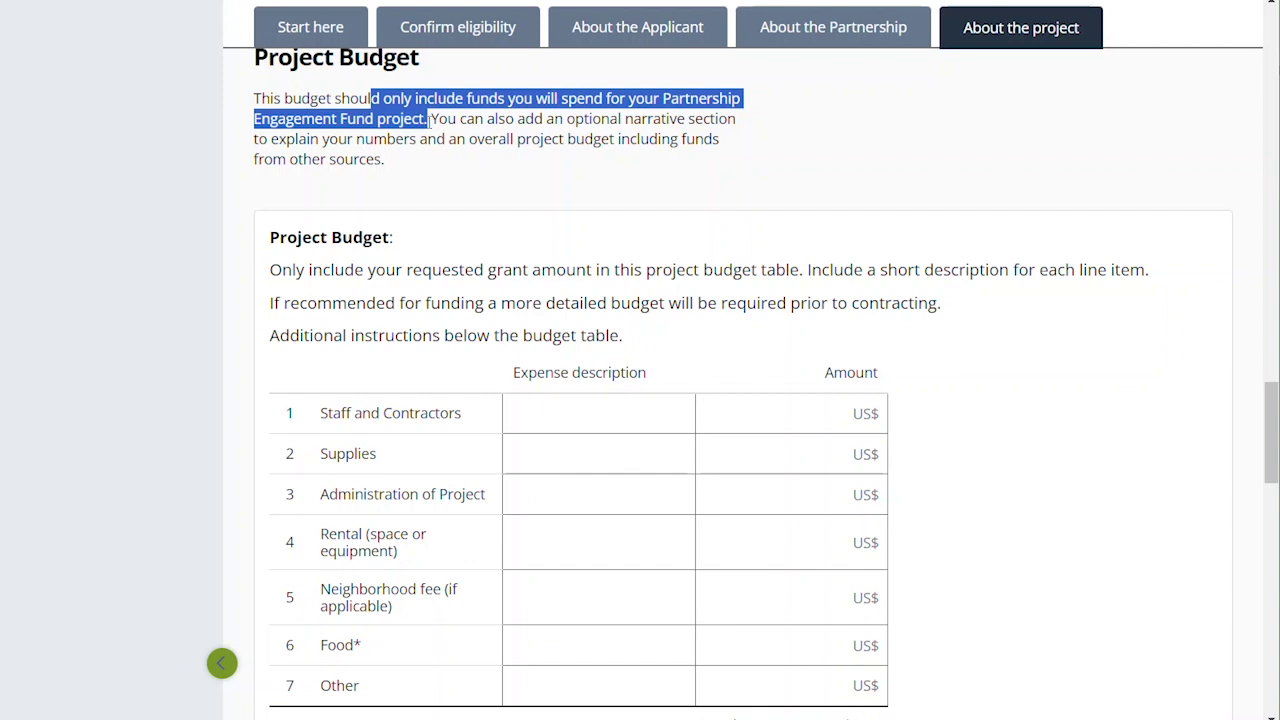
{"action": "left_click_drag", "start_coordinate": [429, 118], "coordinate": [438, 118]}
{"action": "scroll", "coordinate": [1271, 400], "scroll_direction": "down", "scroll_amount": 2}
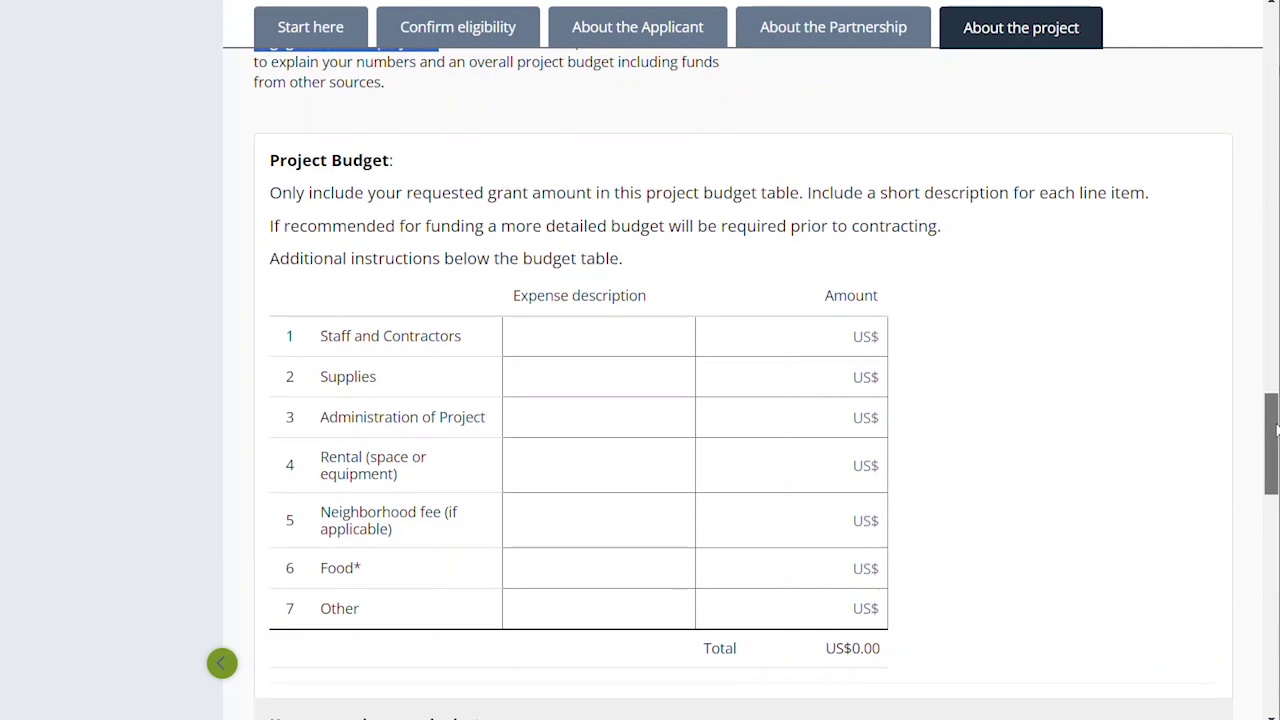
{"action": "scroll", "coordinate": [768, 384], "scroll_direction": "up", "scroll_amount": 1}
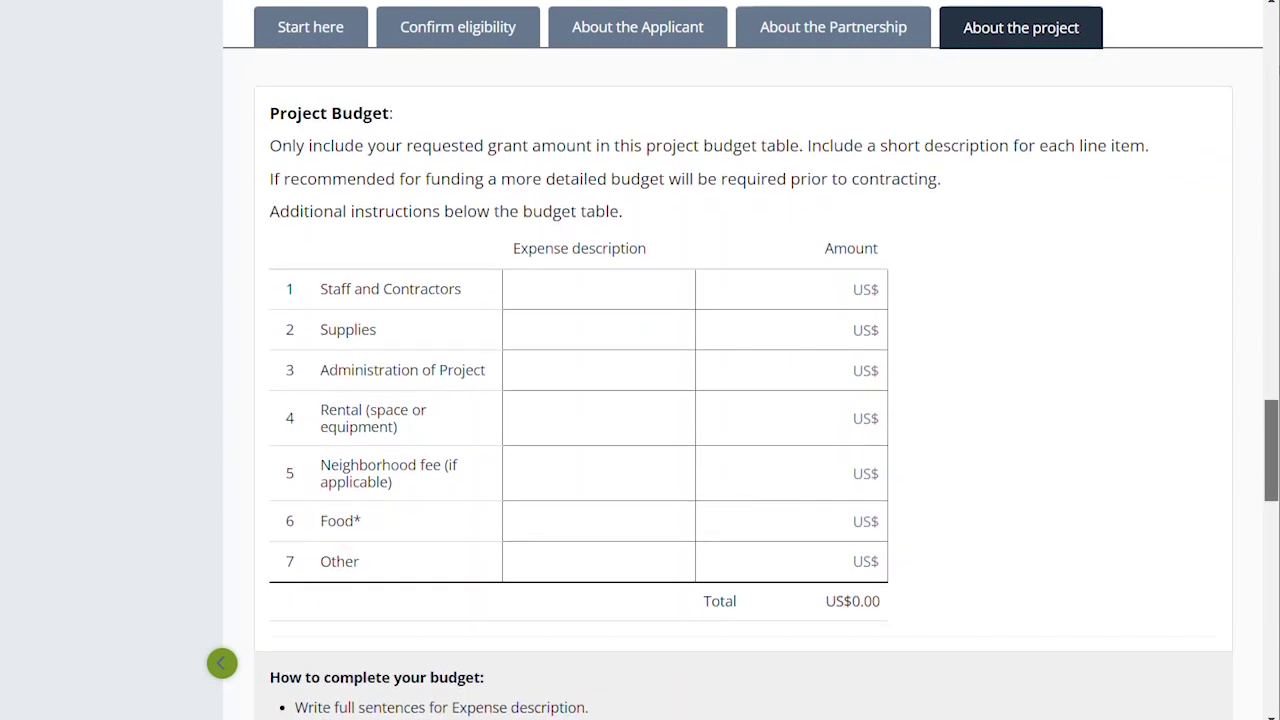
{"action": "scroll", "coordinate": [768, 390], "scroll_direction": "down", "scroll_amount": 1}
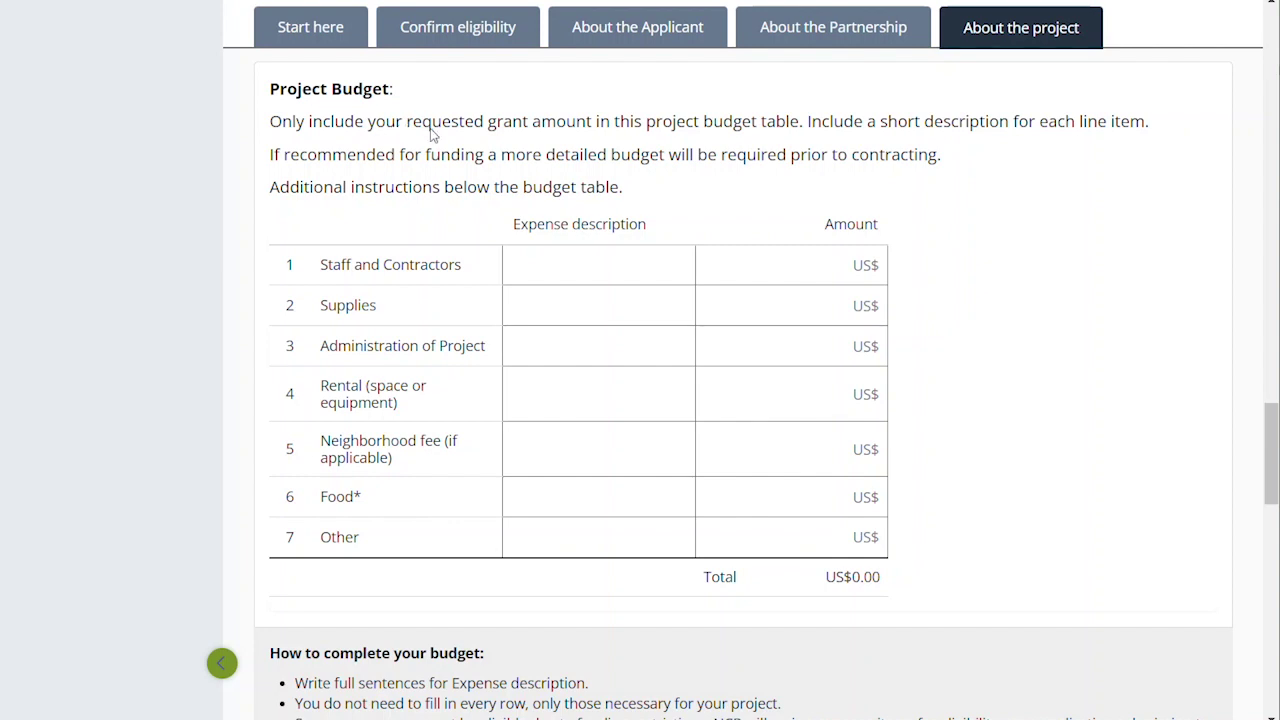
Fill the Staff and Contractors budget row with "3 Frontline staff and Youth interns" and an amount of US$12,000.
{"action": "left_click", "coordinate": [587, 266]}
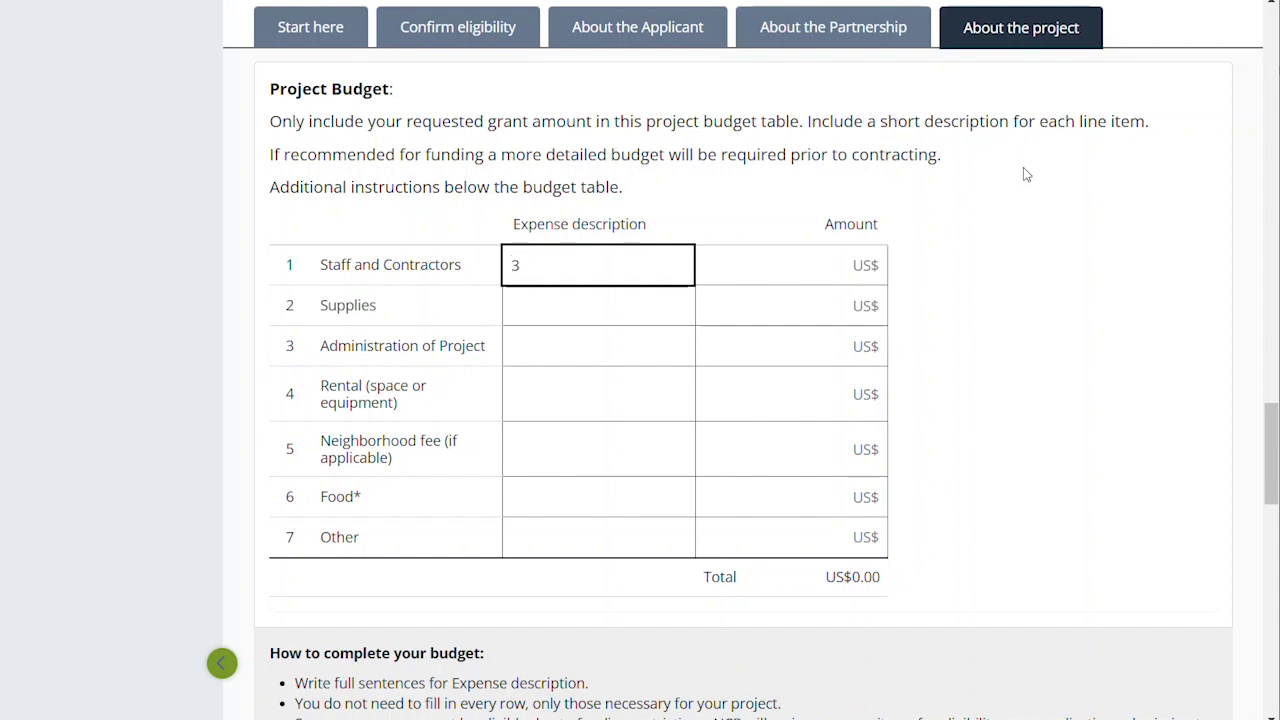
{"action": "type", "text": "Frontline staff and Y"}
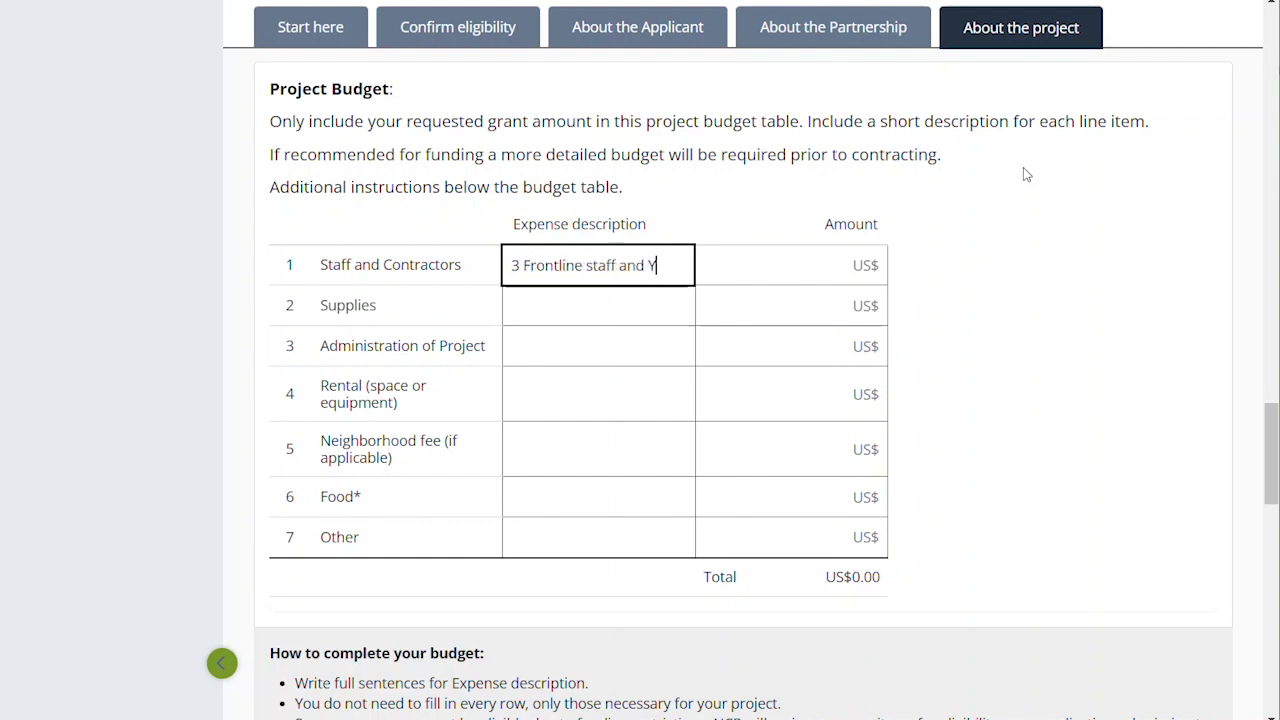
{"action": "type", "text": "outh "}
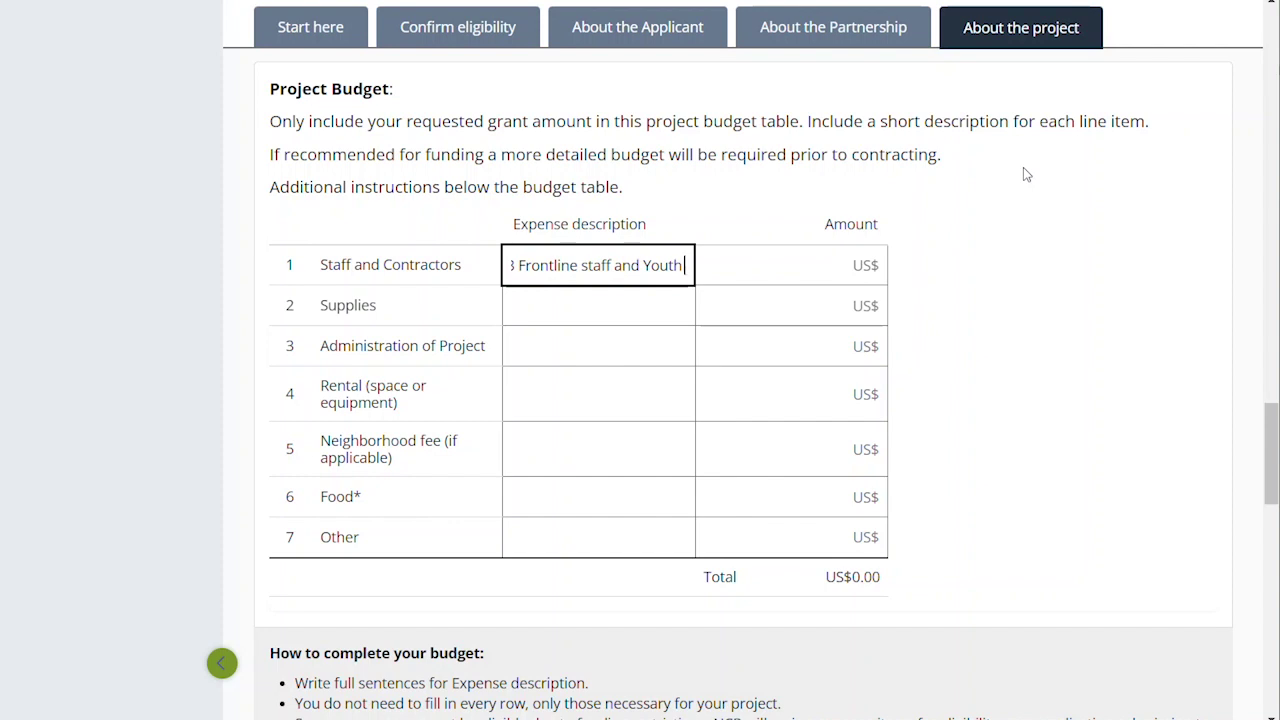
{"action": "type", "text": "sta"}
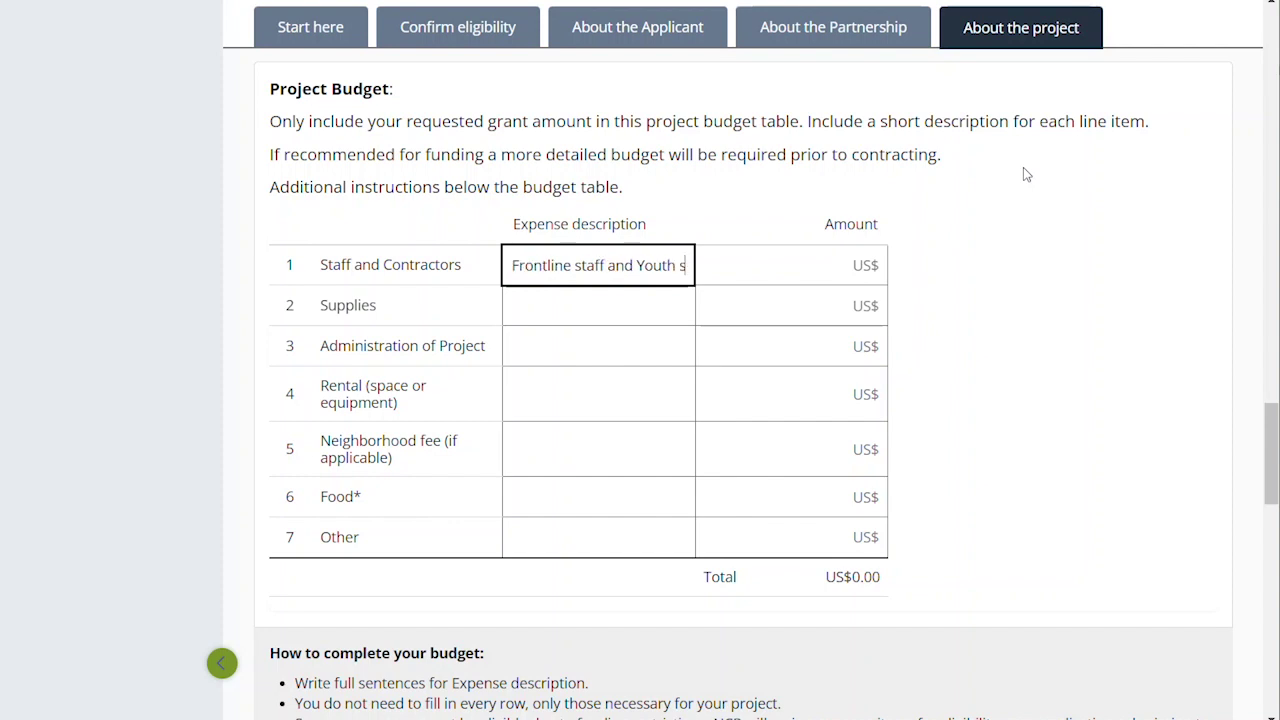
{"action": "key", "text": "BackSpace"}
{"action": "key", "text": "BackSpace"}
{"action": "key", "text": "BackSpace"}
{"action": "type", "text": "interns"}
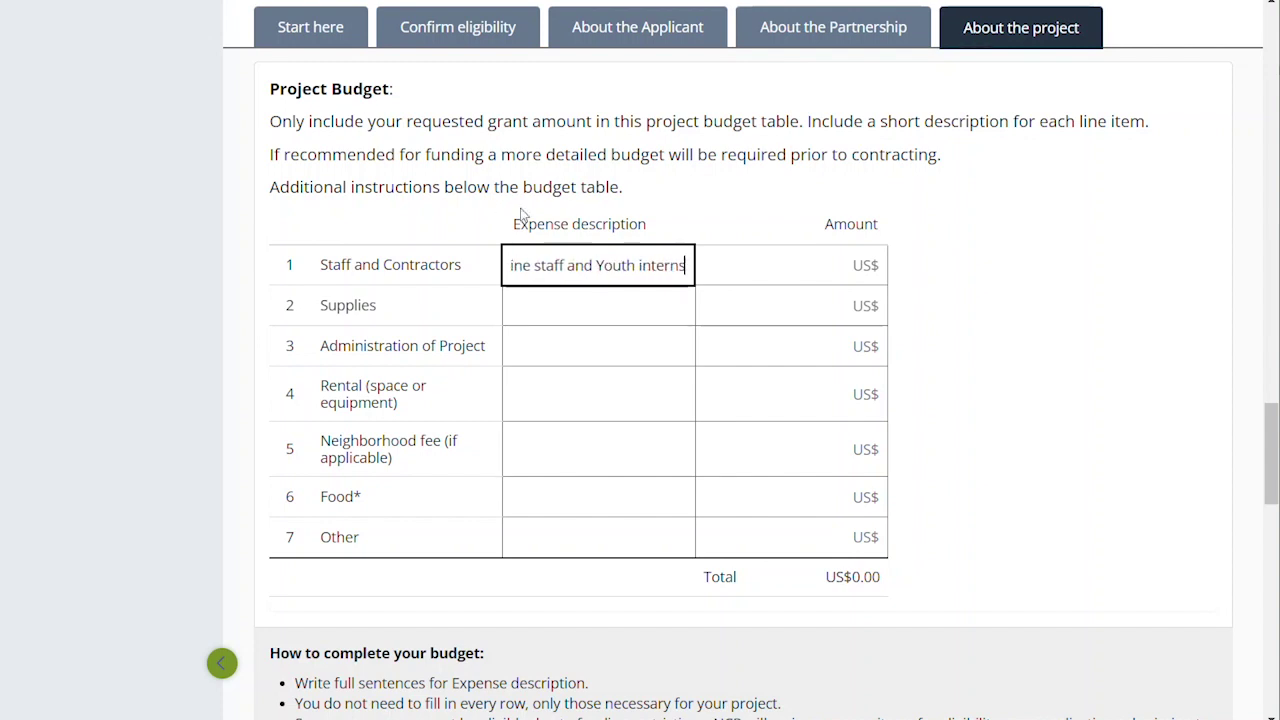
{"action": "left_click", "coordinate": [800, 265]}
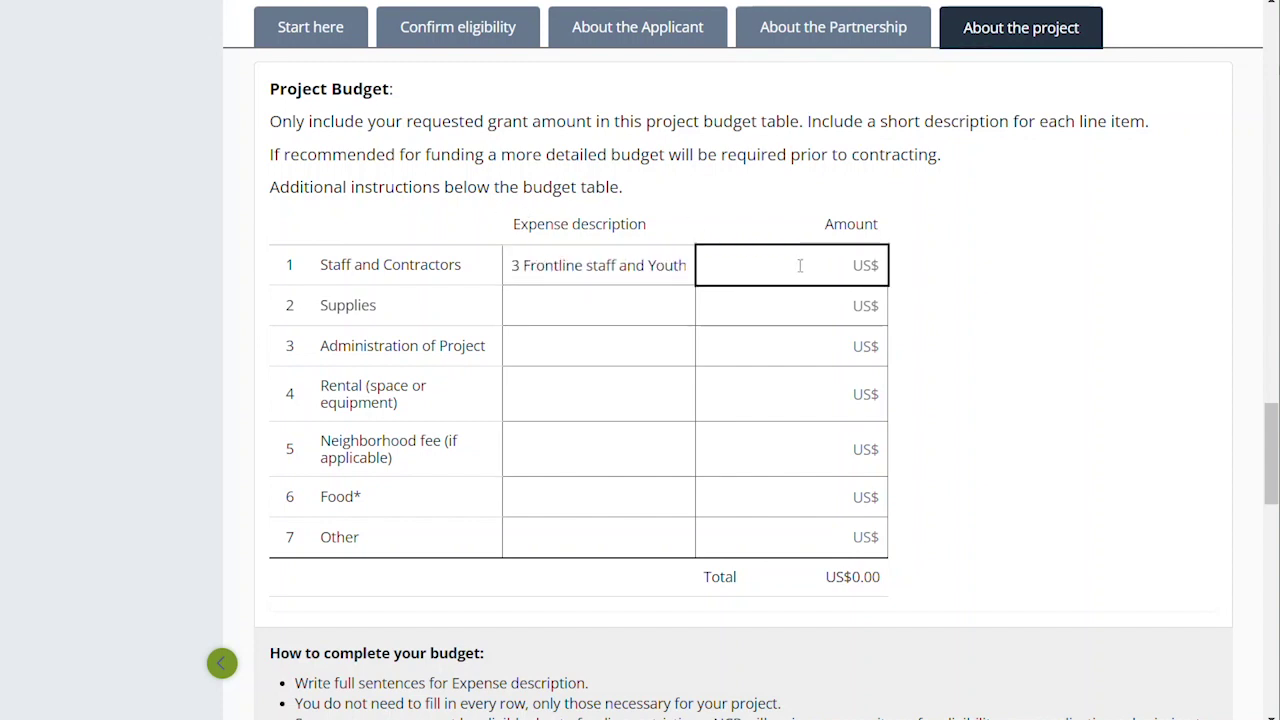
{"action": "type", "text": "120000"}
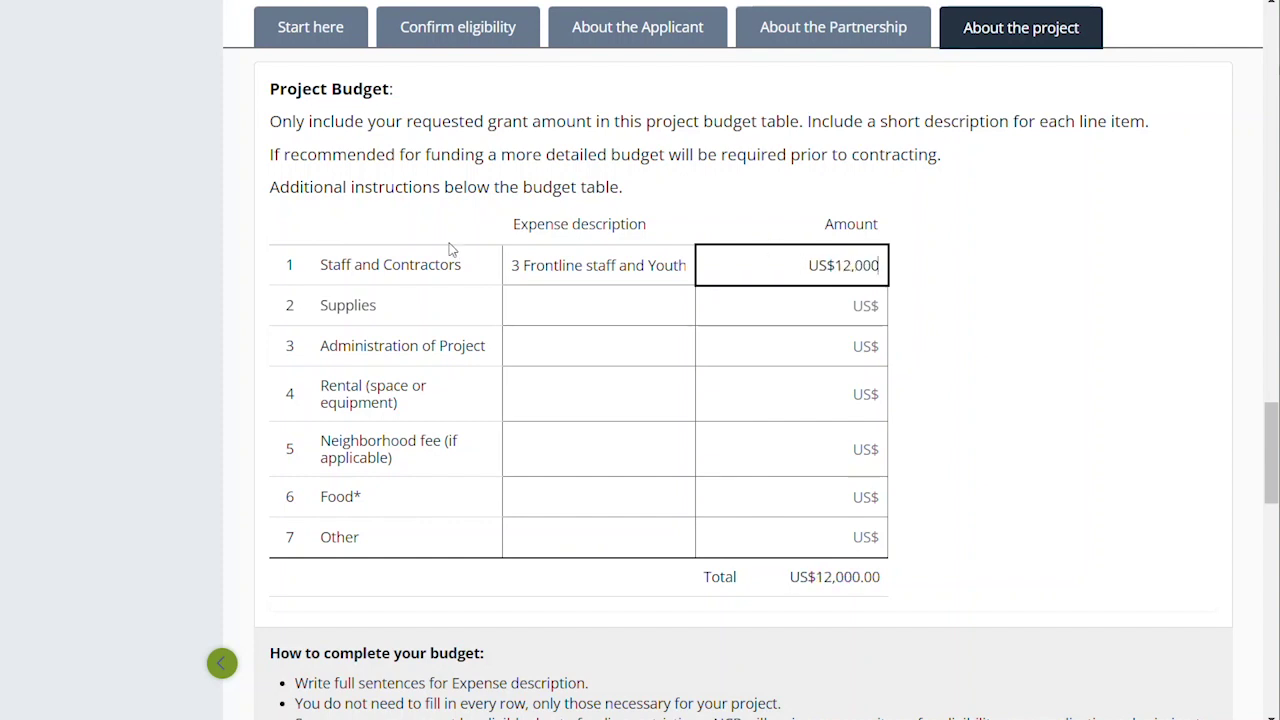
Fill the Supplies budget row with "Event supplies" and US$1,200, and check the running total.
{"action": "left_click", "coordinate": [588, 310]}
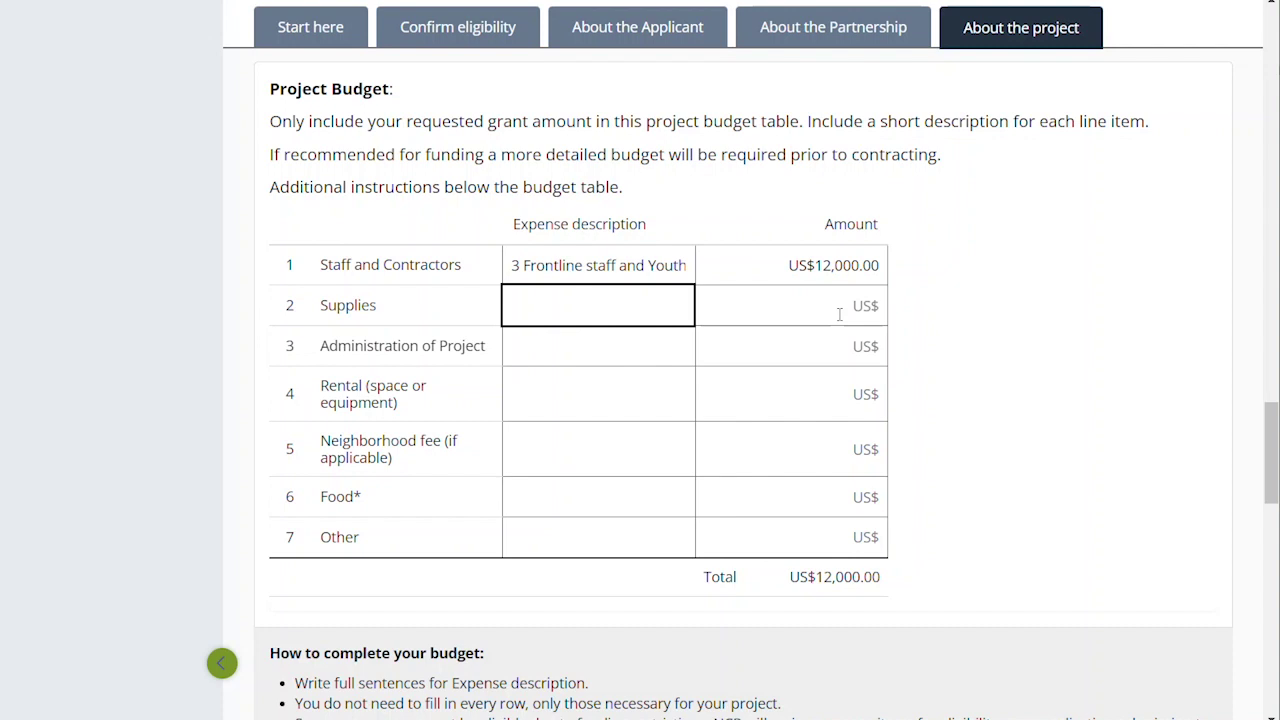
{"action": "type", "text": "Event supplies"}
{"action": "left_click", "coordinate": [840, 314]}
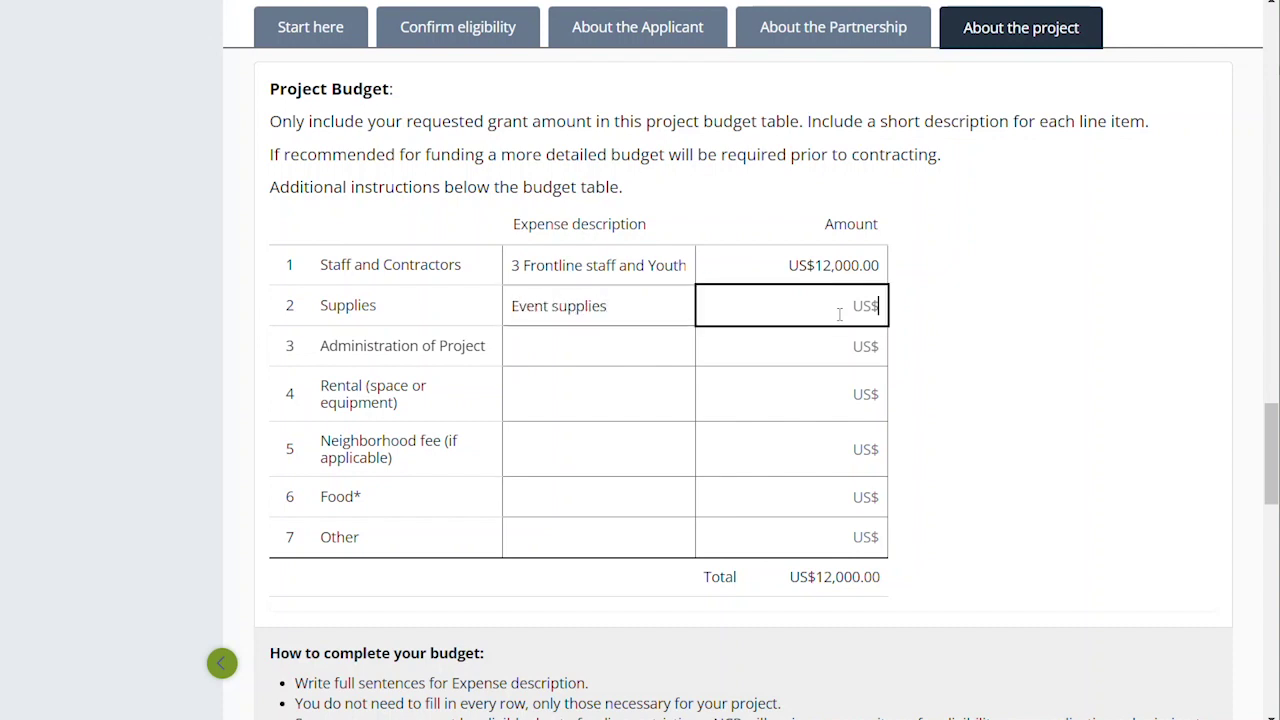
{"action": "type", "text": "1200"}
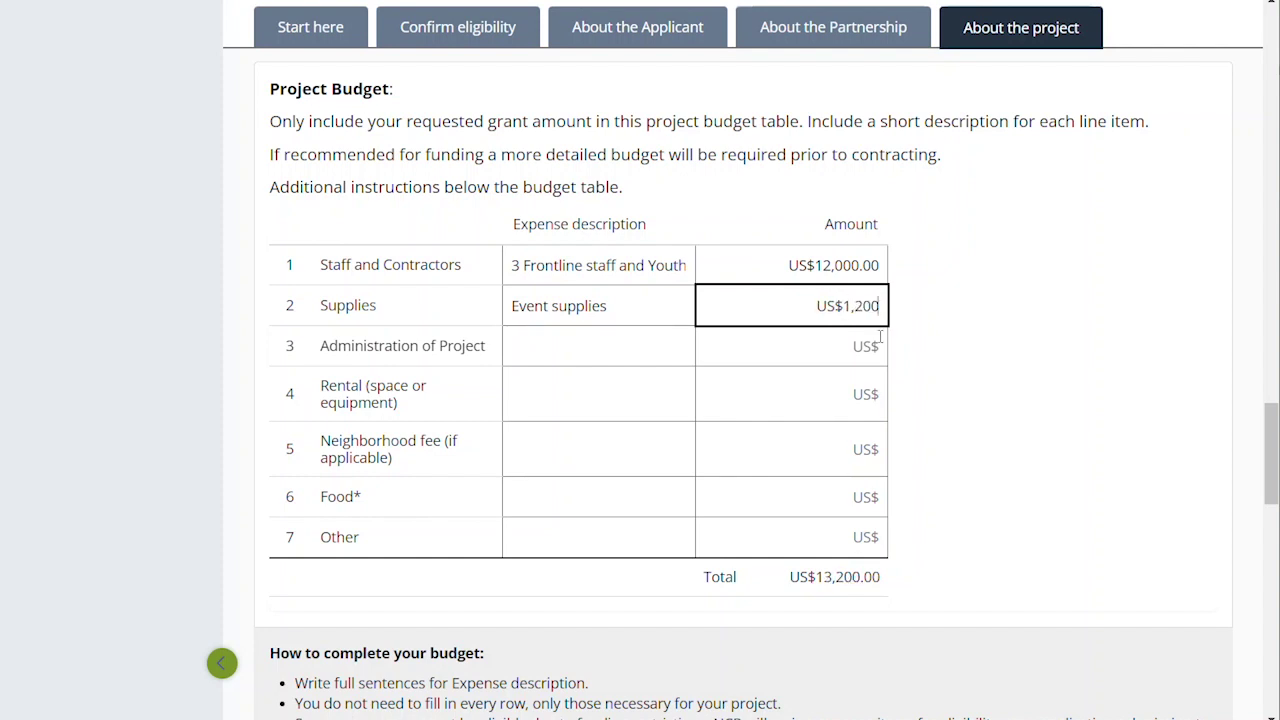
{"action": "left_click", "coordinate": [834, 335]}
{"action": "left_click_drag", "start_coordinate": [823, 577], "coordinate": [795, 577]}
{"action": "left_click", "coordinate": [898, 580]}
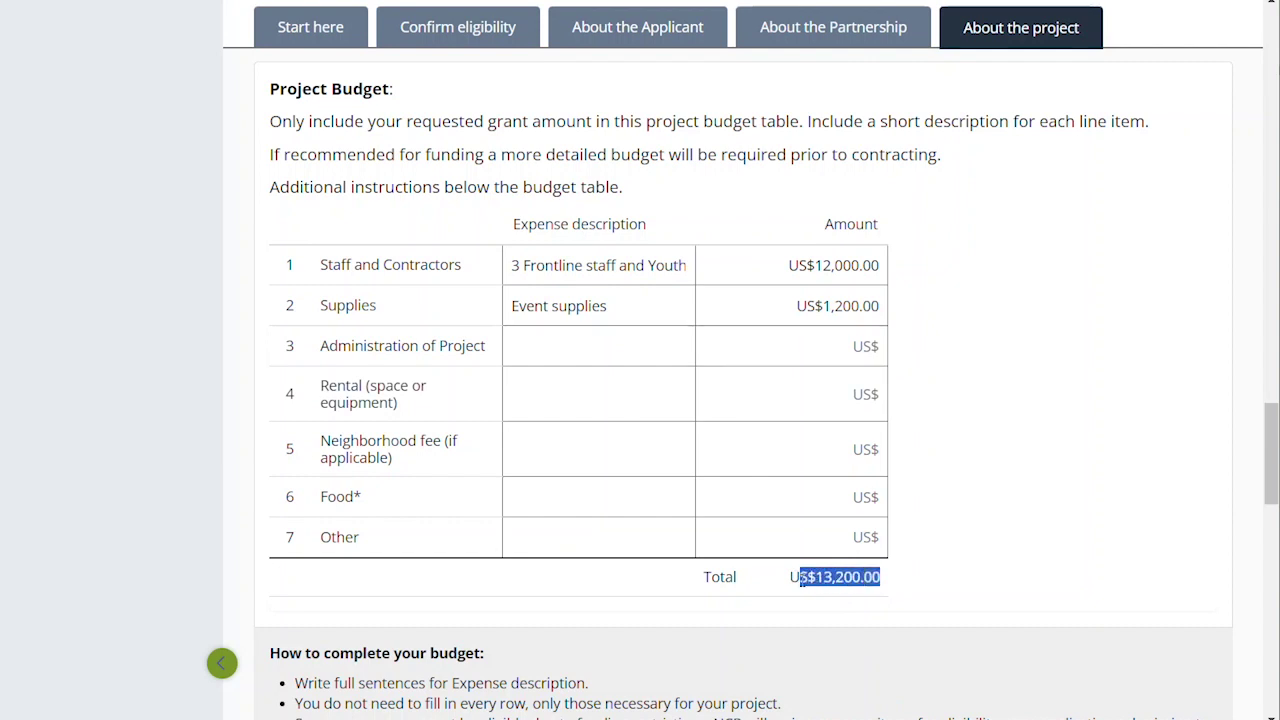
{"action": "left_click", "coordinate": [812, 577]}
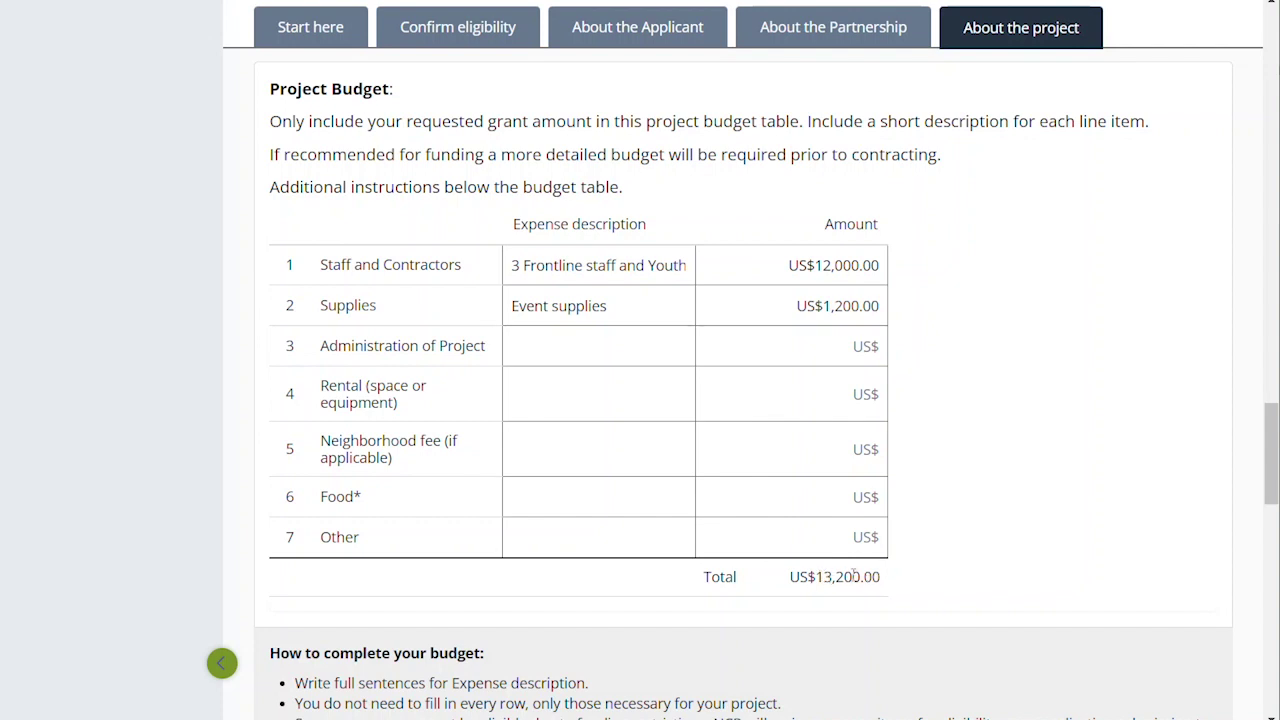
Fill the Administration of Project budget row with "Neighborhood and Admin" and an amount of US$2,000.
{"action": "left_click", "coordinate": [600, 346]}
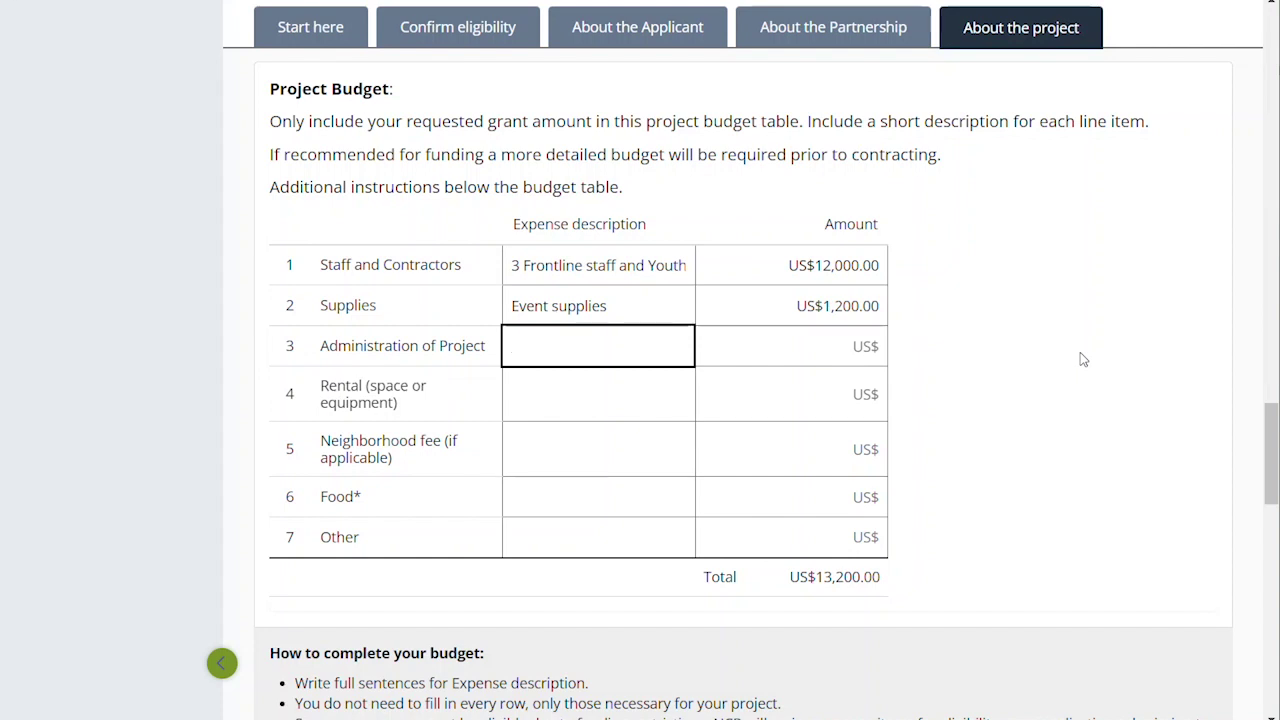
{"action": "type", "text": "Neighborhood and Admin"}
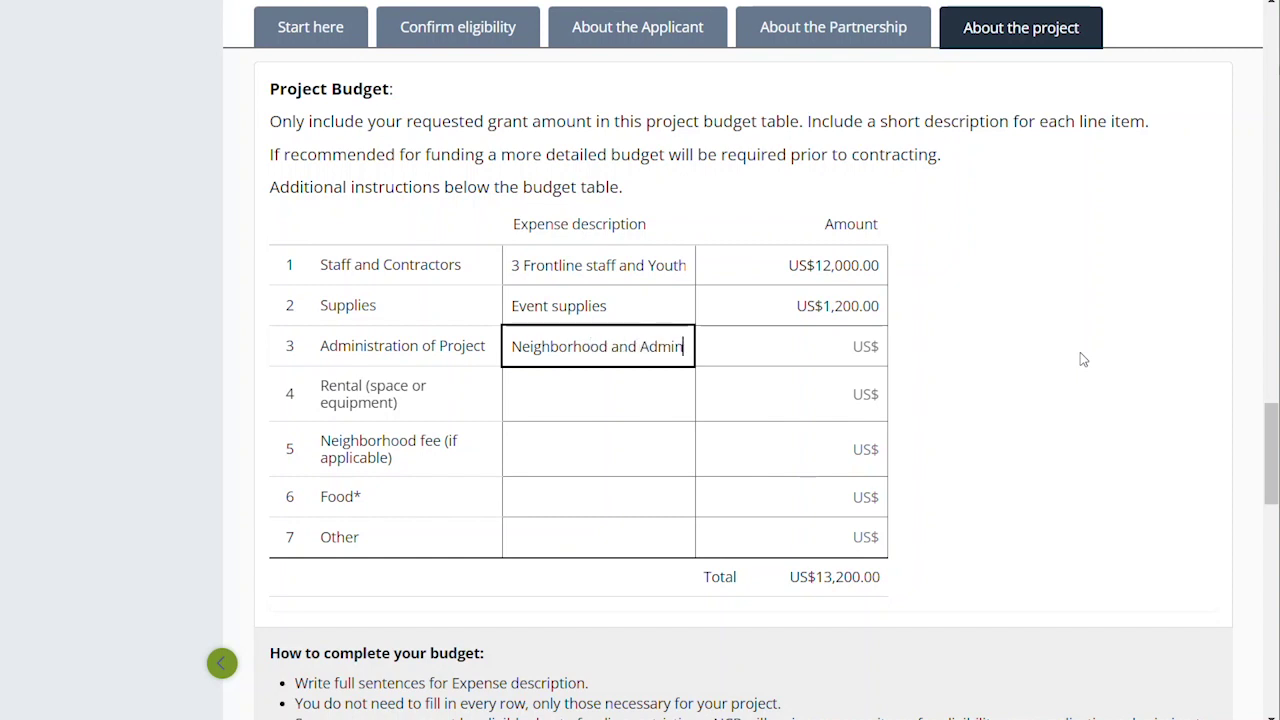
{"action": "key", "text": "Tab"}
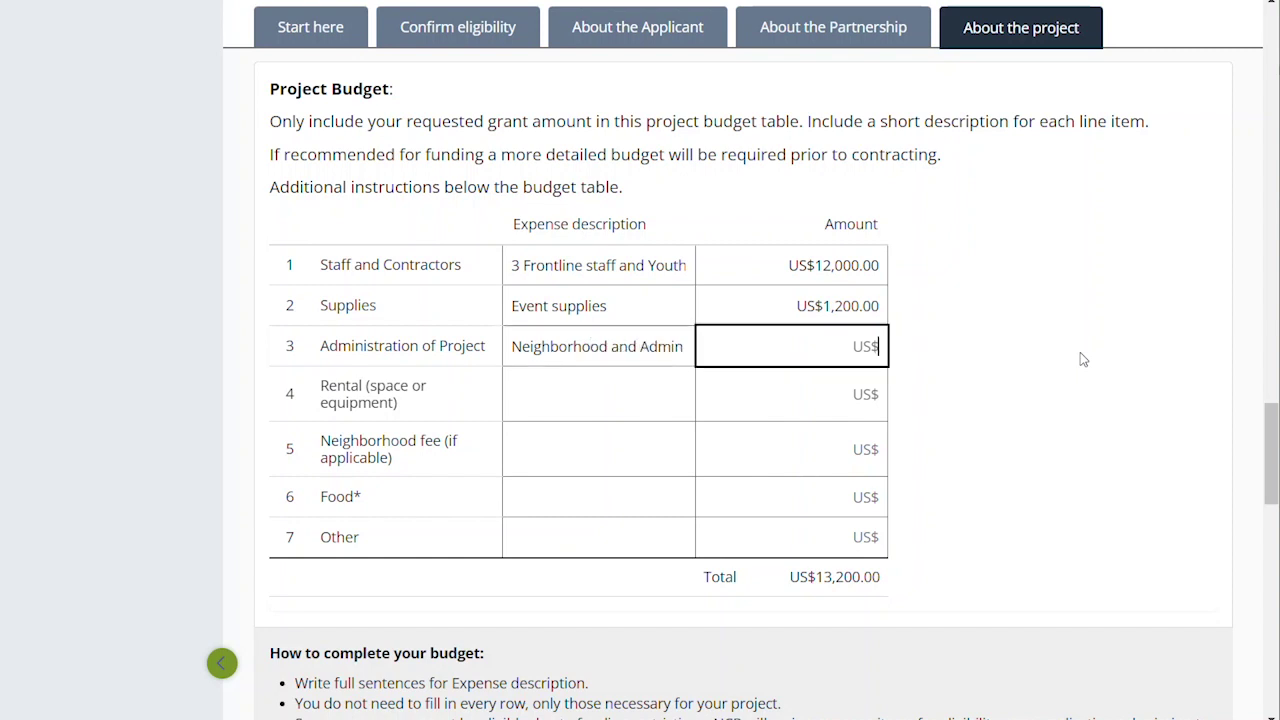
{"action": "type", "text": "2,000"}
Fill the Rental budget row with "Event rental" and an amount of US$1,800.
{"action": "left_click", "coordinate": [641, 403]}
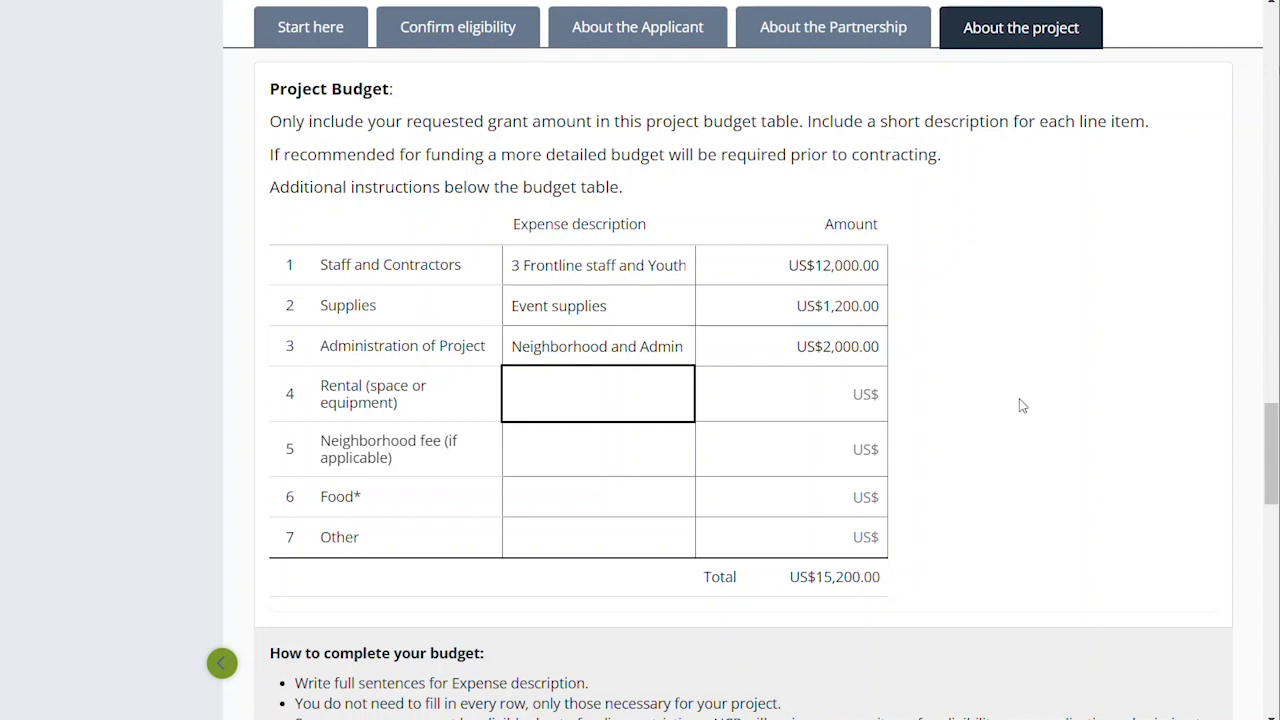
{"action": "type", "text": "SRe"}
{"action": "key", "text": "BackSpace"}
{"action": "key", "text": "BackSpace"}
{"action": "type", "text": "Event rental"}
{"action": "key", "text": "Tab"}
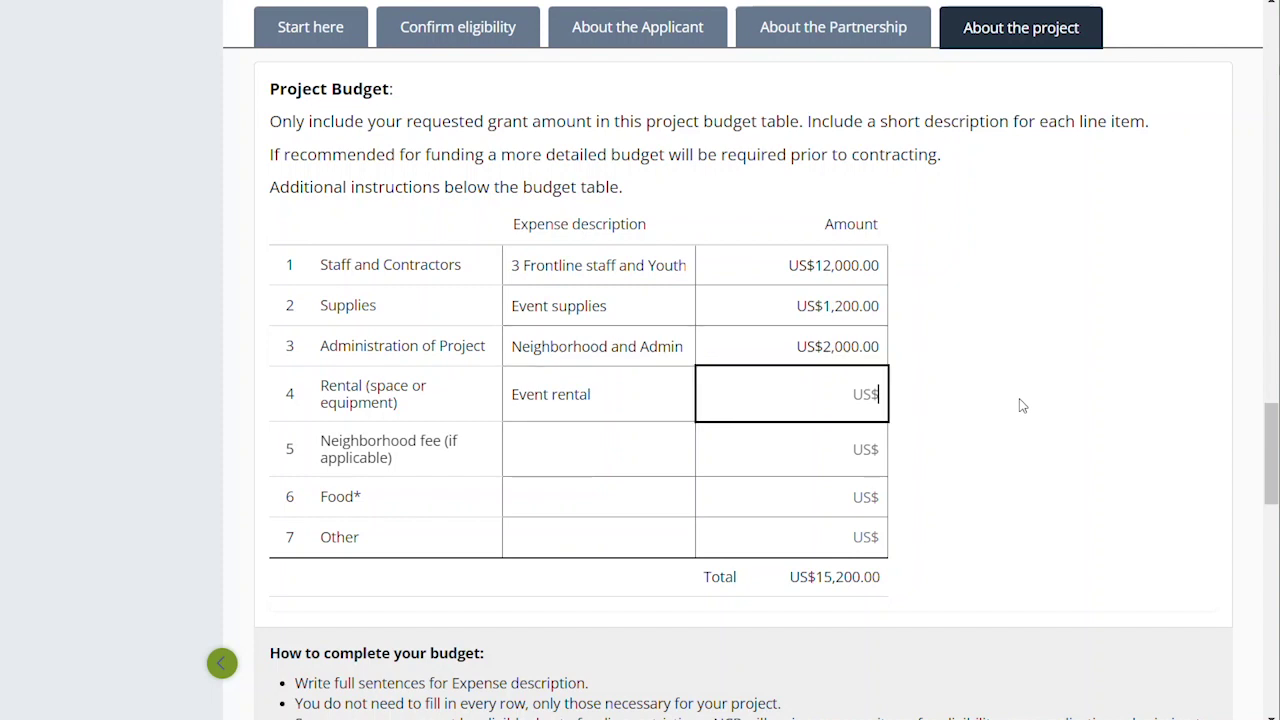
{"action": "type", "text": "1800"}
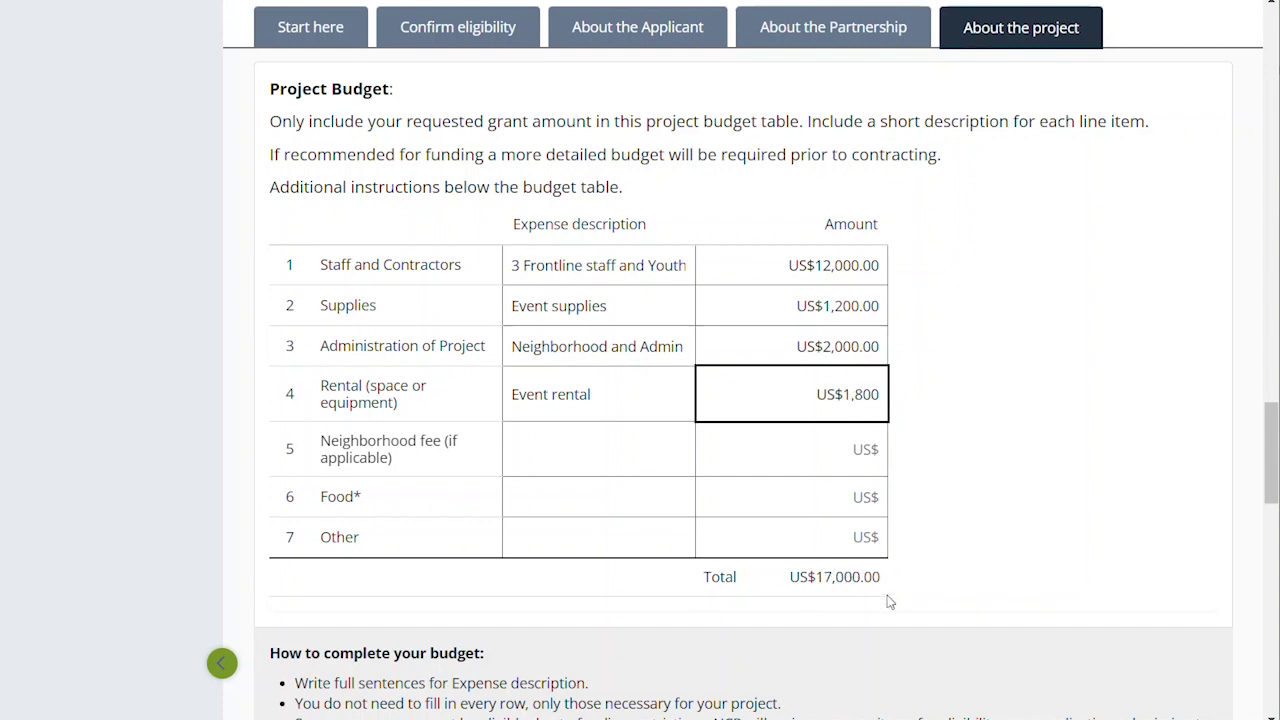
Shorten the Administration of Project description to "Admin" and enter "Neighborhood" as the Neighborhood fee description.
{"action": "left_click", "coordinate": [592, 459]}
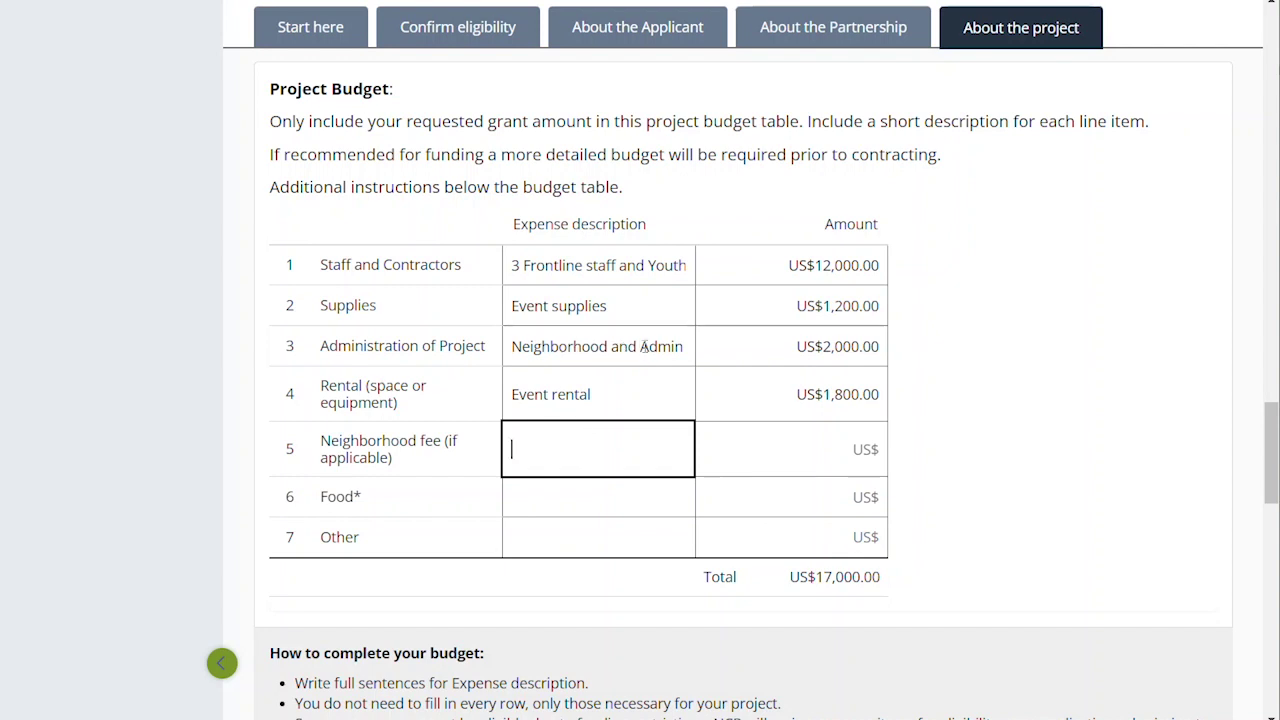
{"action": "left_click_drag", "start_coordinate": [640, 346], "coordinate": [487, 346]}
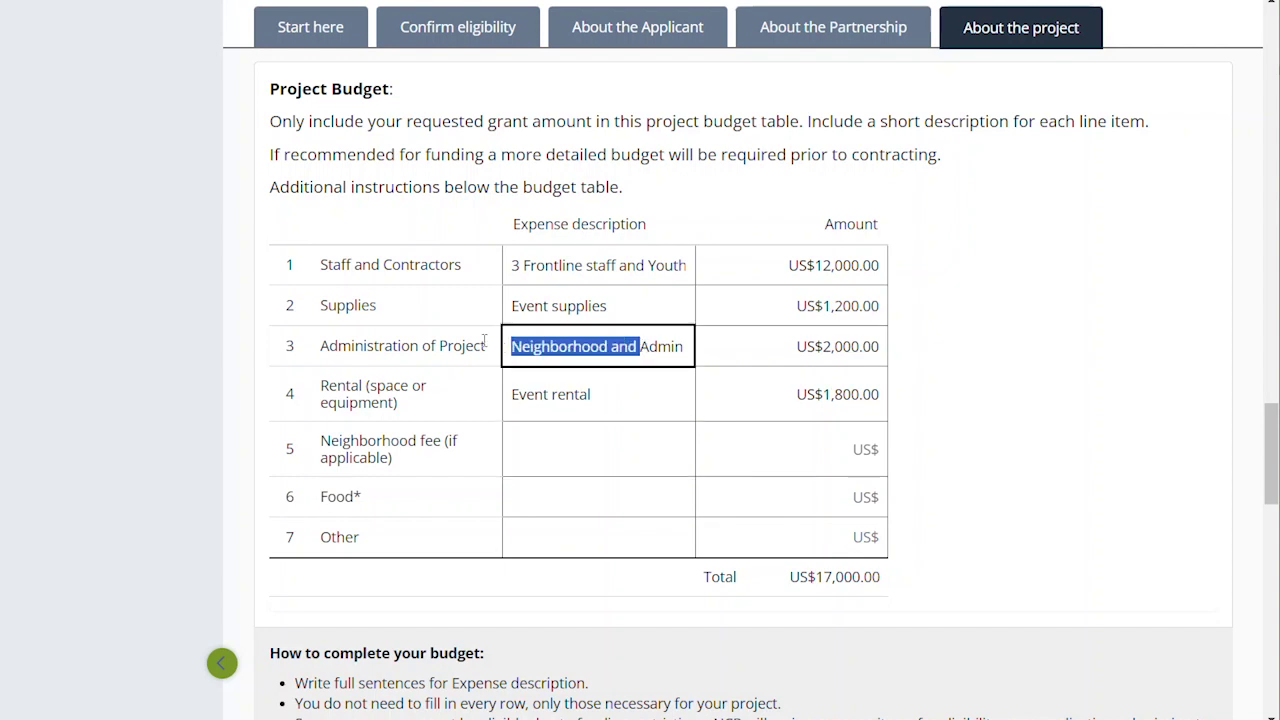
{"action": "key", "text": "BackSpace"}
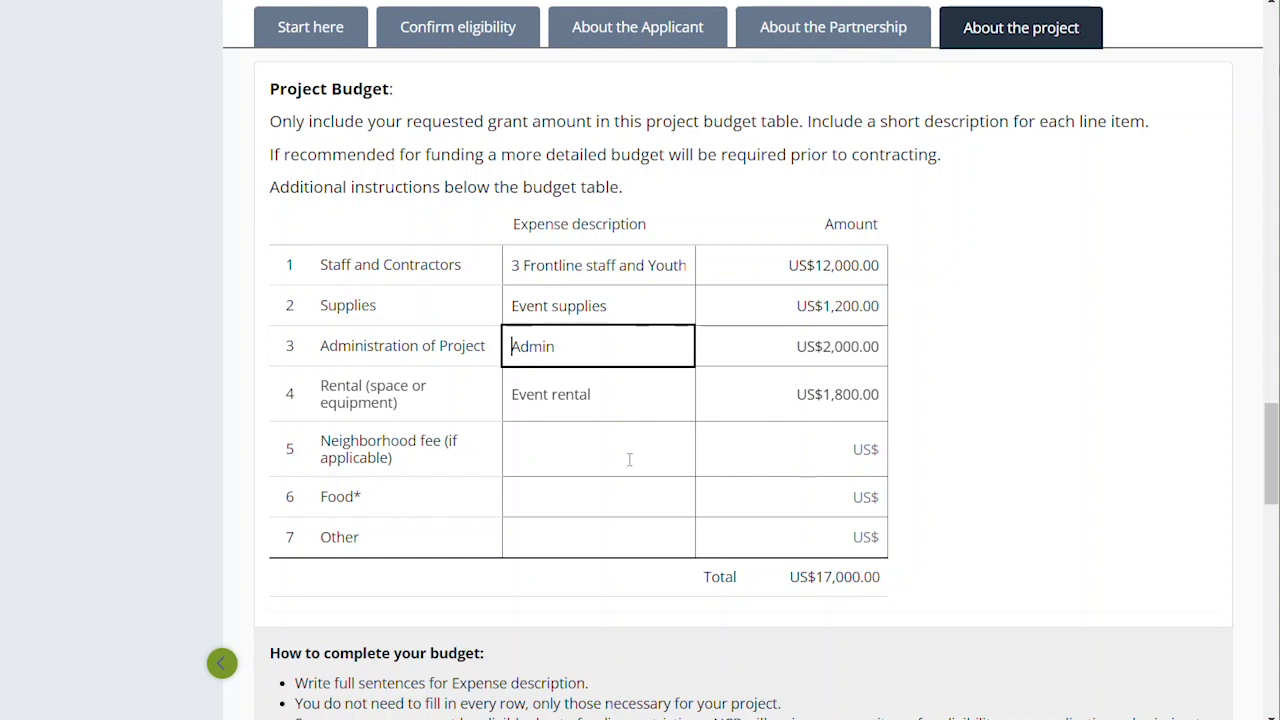
{"action": "left_click", "coordinate": [629, 459]}
{"action": "type", "text": "Neighb"}
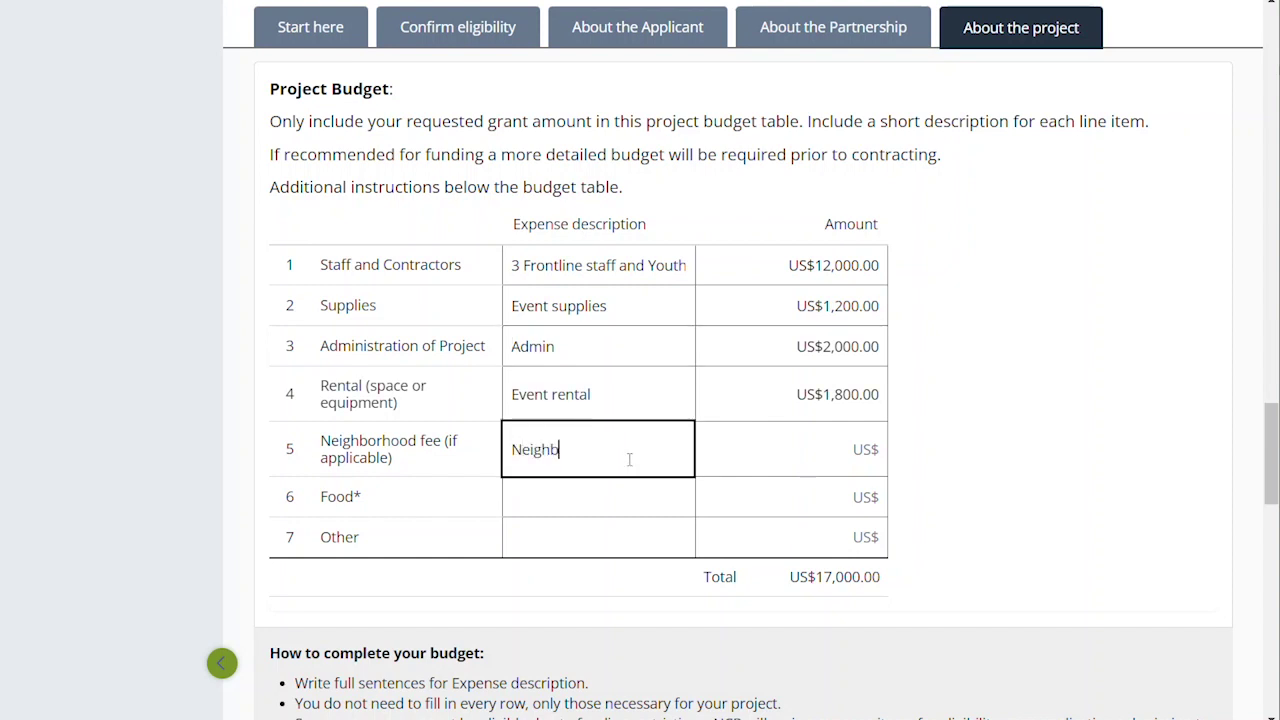
{"action": "type", "text": "orhood"}
Set the Administration of Project amount to US$1,000 and the Neighborhood fee amount to US$1,000.
{"action": "left_click", "coordinate": [833, 345]}
{"action": "key", "text": "BackSpace"}
{"action": "type", "text": "1"}
{"action": "left_click", "coordinate": [818, 456]}
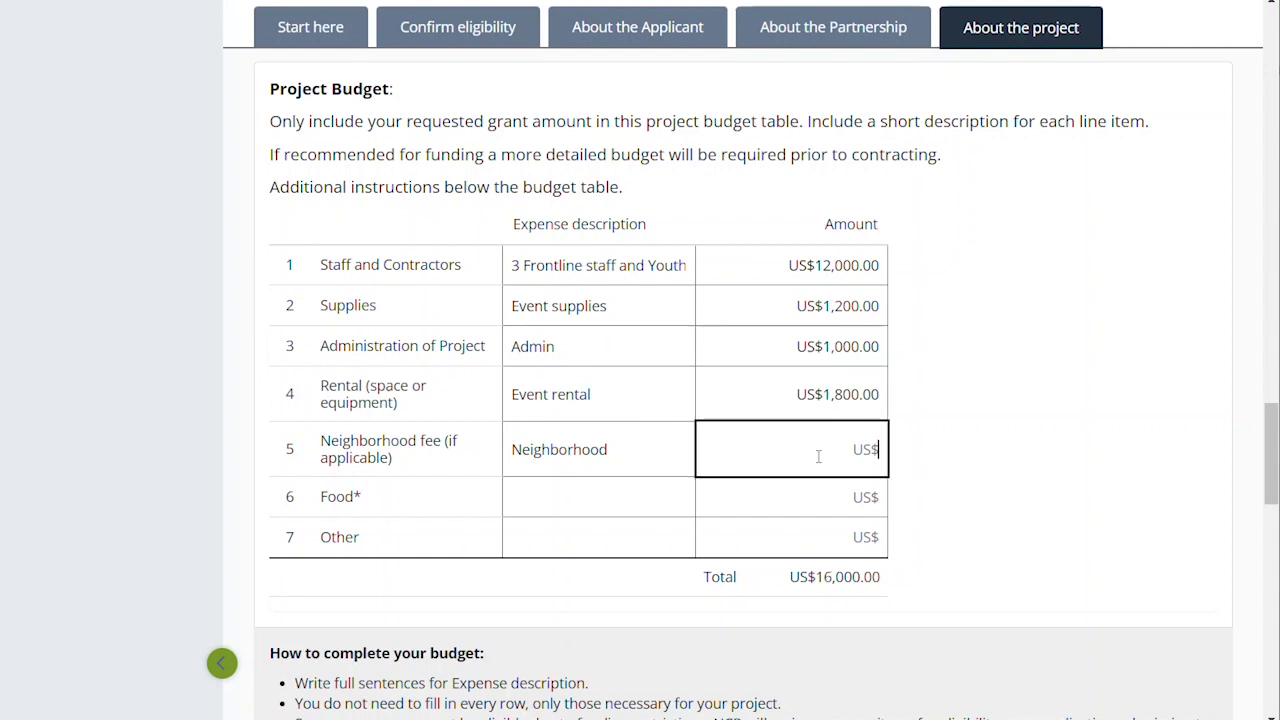
{"action": "type", "text": "1000"}
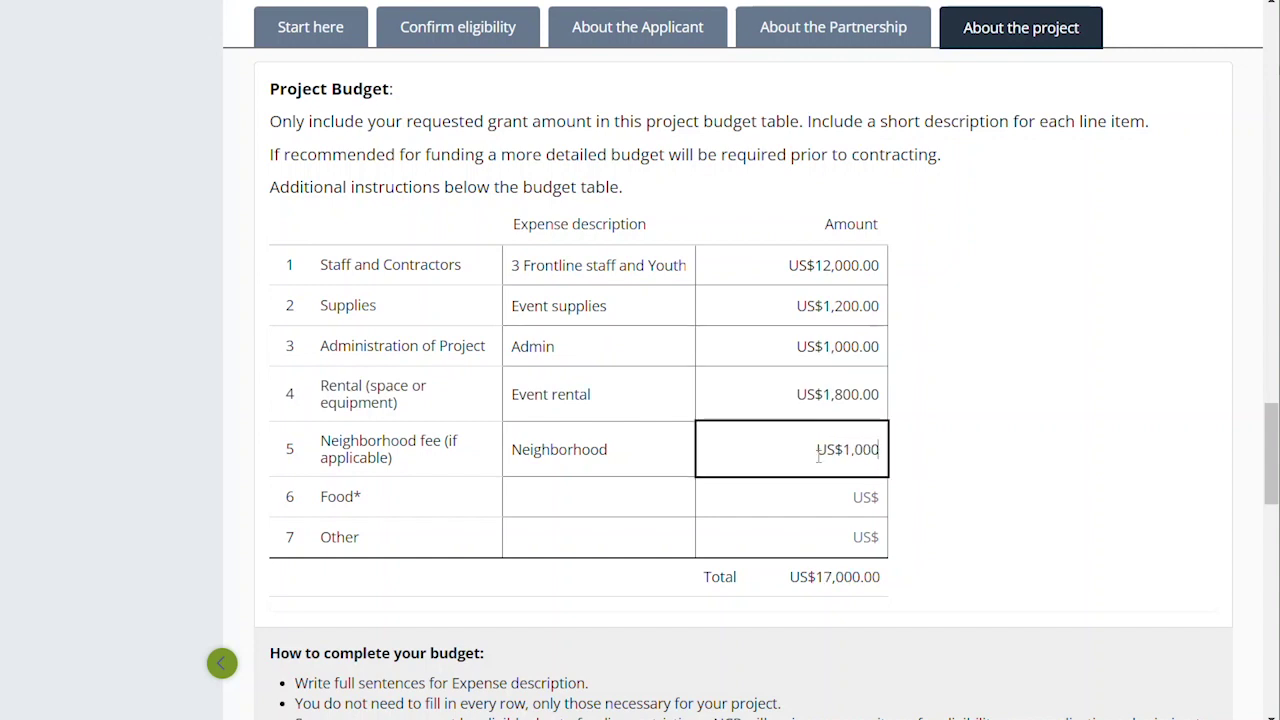
Consult the food expense guidance and fill the Food budget row with "Event food" and an amount of US$1,000.
{"action": "left_click", "coordinate": [633, 503]}
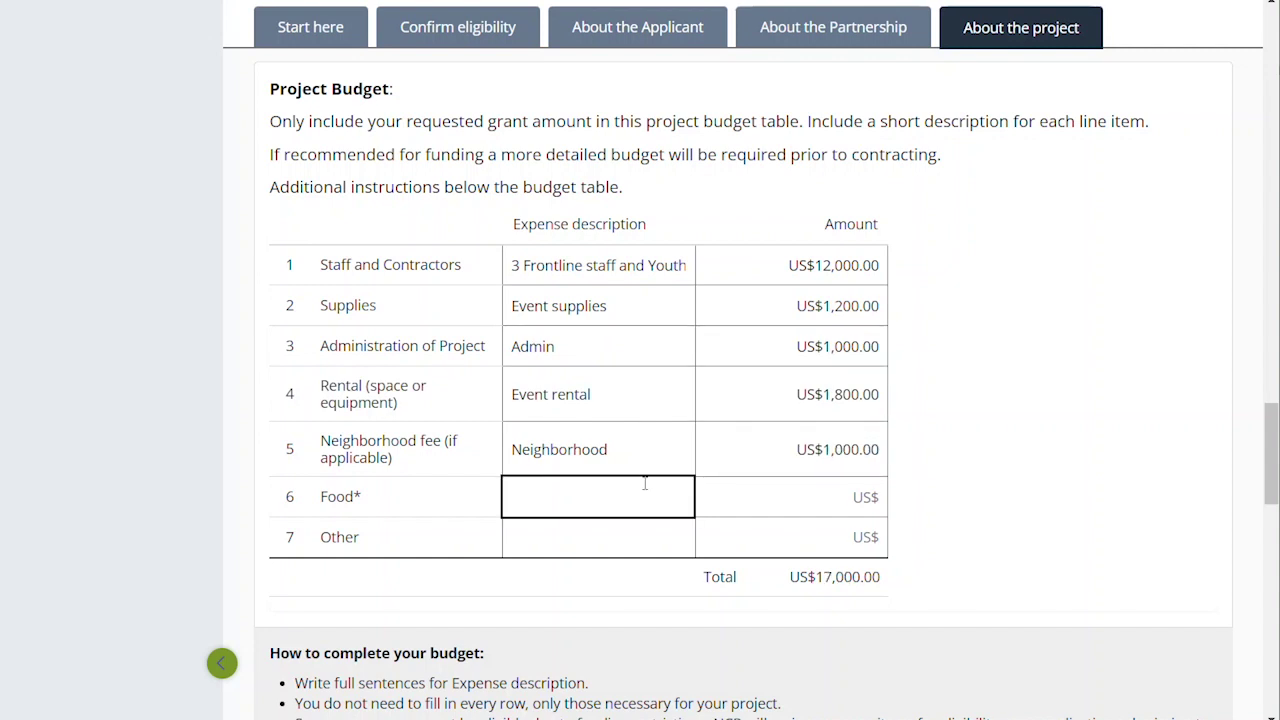
{"action": "scroll", "coordinate": [652, 399], "scroll_direction": "down", "scroll_amount": 2}
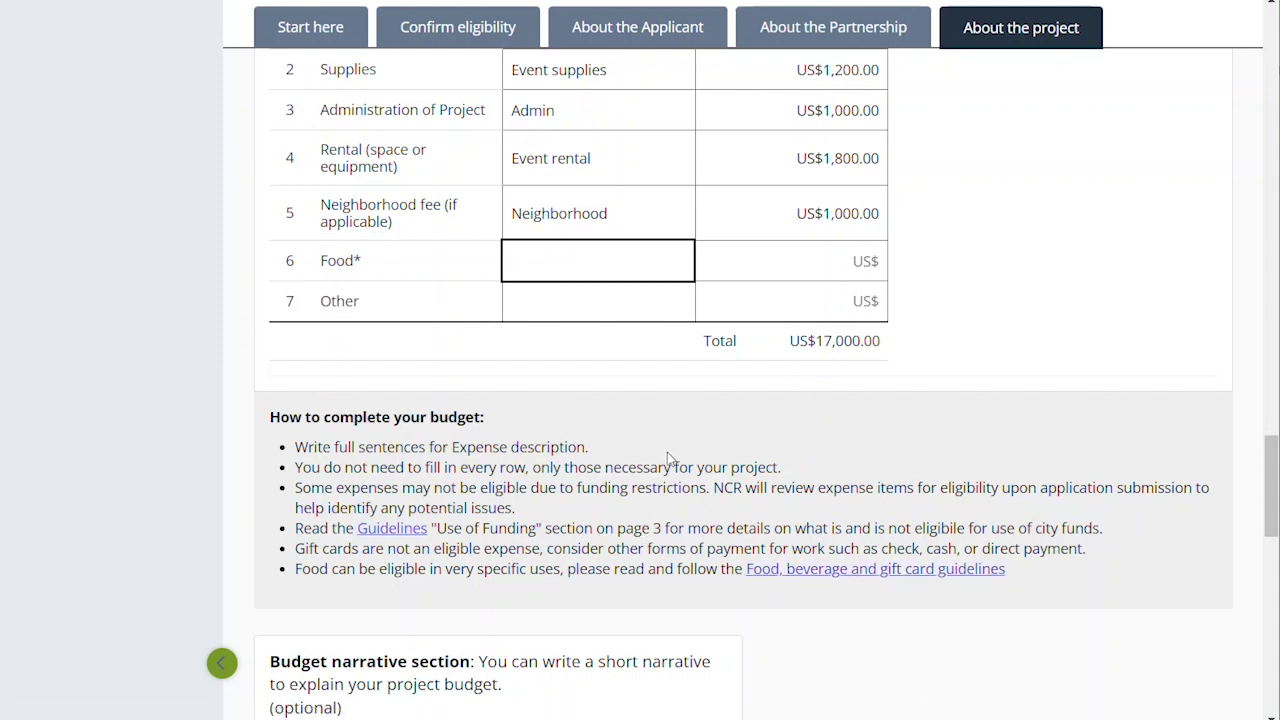
{"action": "scroll", "coordinate": [667, 455], "scroll_direction": "up", "scroll_amount": 2}
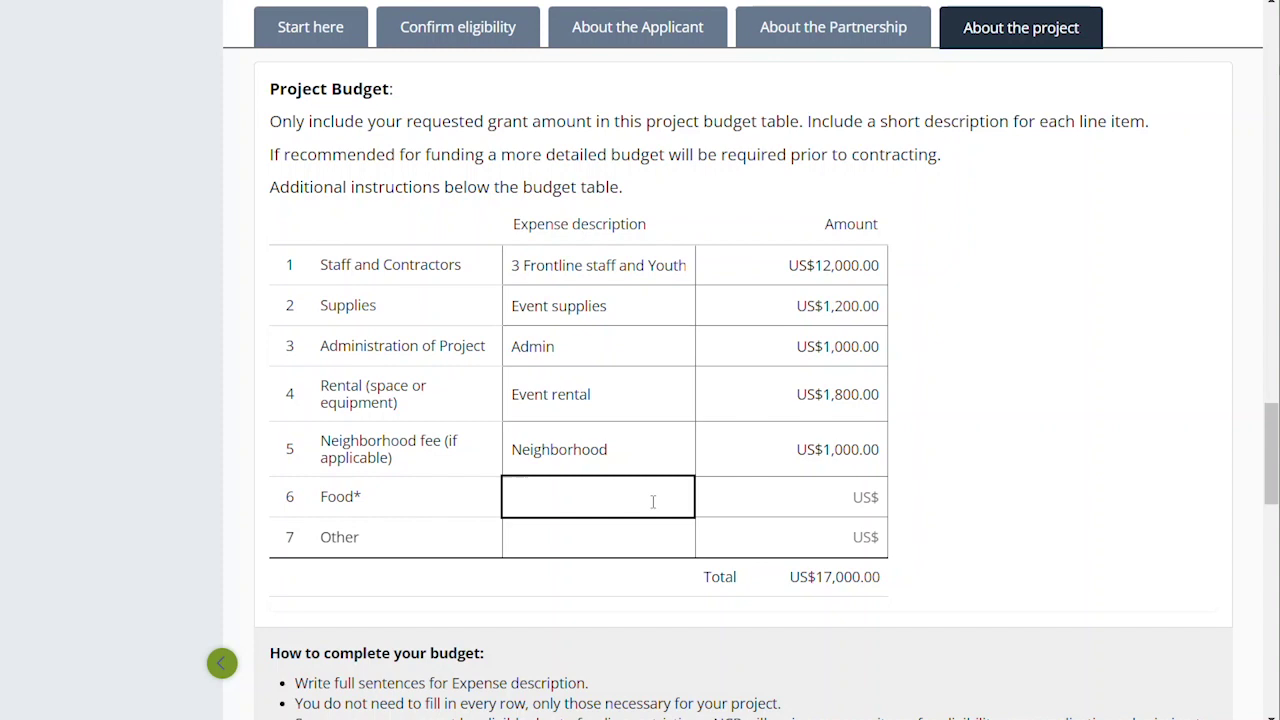
{"action": "type", "text": "Event food"}
{"action": "key", "text": "Tab"}
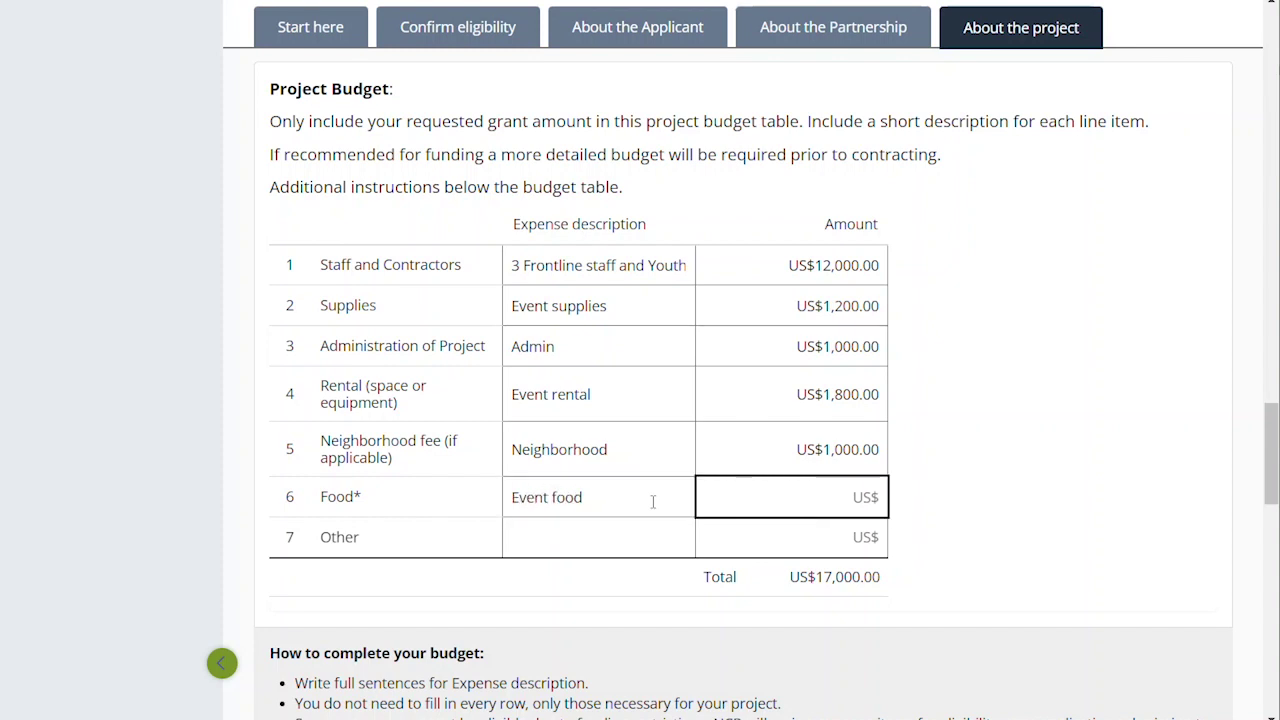
{"action": "type", "text": "5"}
{"action": "key", "text": "BackSpace"}
{"action": "type", "text": "1000"}
{"action": "key", "text": "Return"}
Fill the Other budget row with "Misc" and US$2,000, and check the budget total.
{"action": "left_click", "coordinate": [566, 540]}
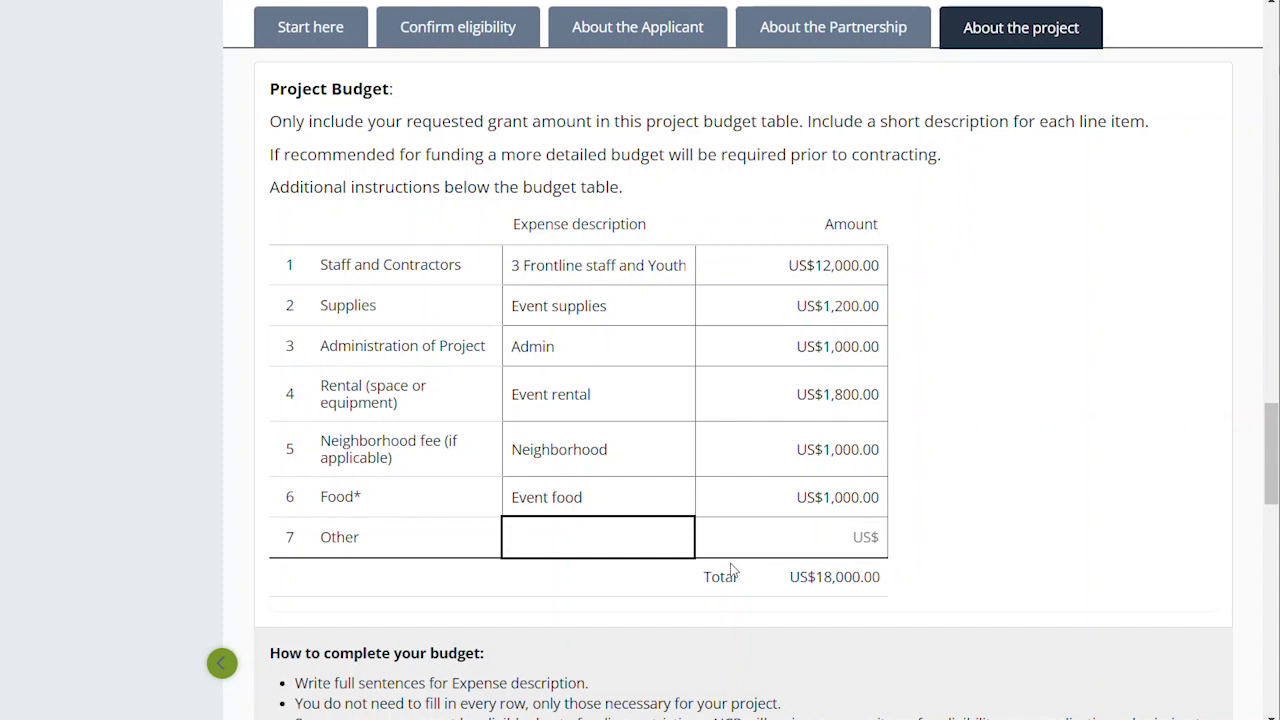
{"action": "type", "text": "Misc"}
{"action": "key", "text": "Tab"}
{"action": "type", "text": "2000"}
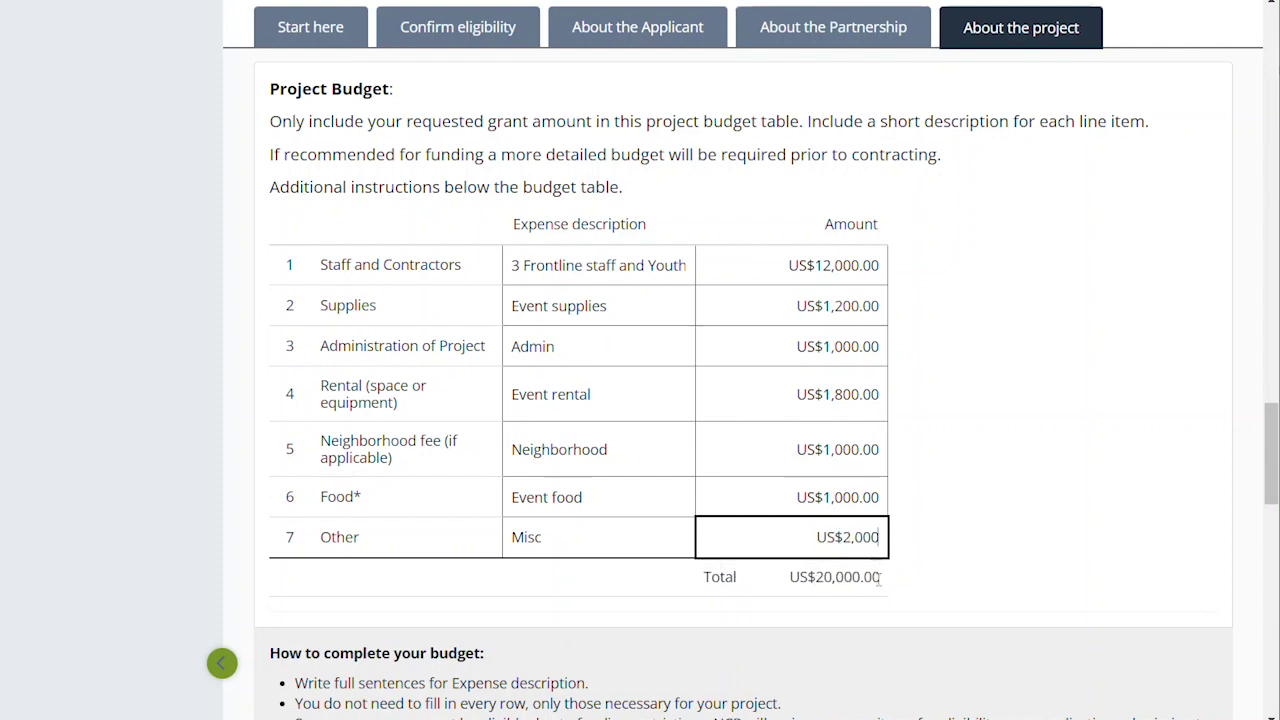
{"action": "left_click_drag", "start_coordinate": [880, 578], "coordinate": [816, 588]}
{"action": "scroll", "coordinate": [803, 302], "scroll_direction": "up", "scroll_amount": 3}
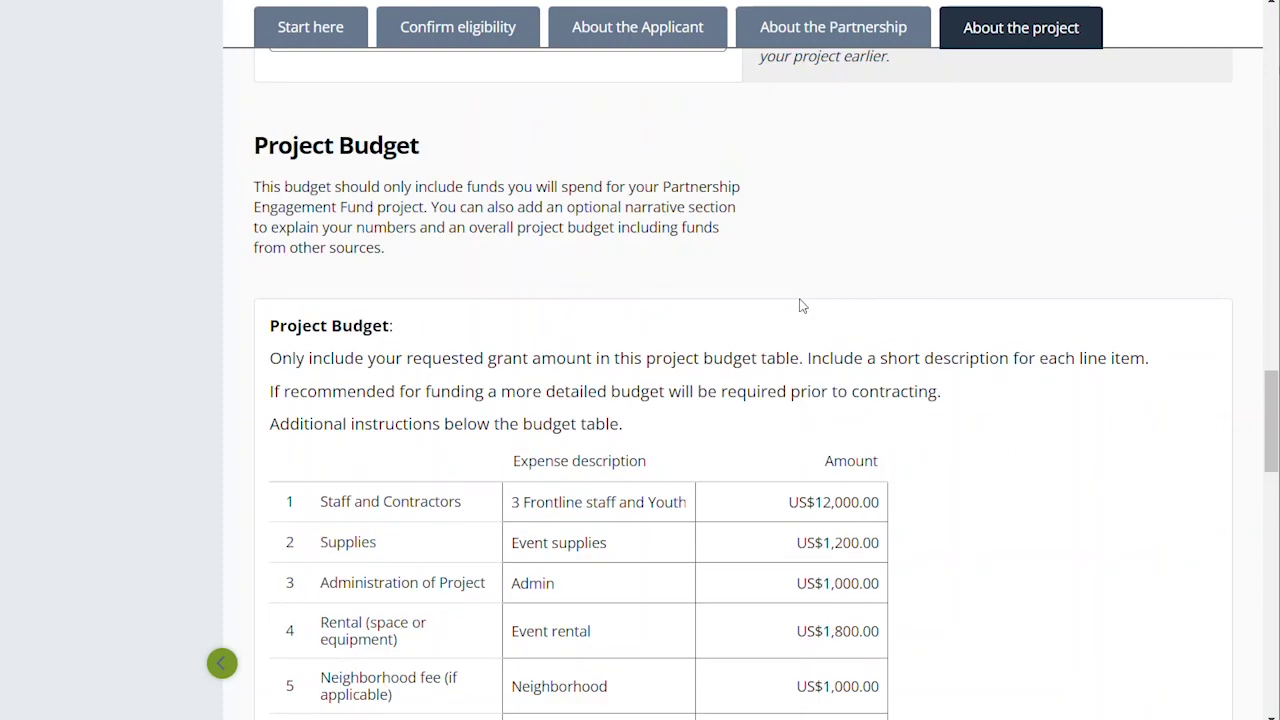
{"action": "scroll", "coordinate": [645, 385], "scroll_direction": "down", "scroll_amount": 3}
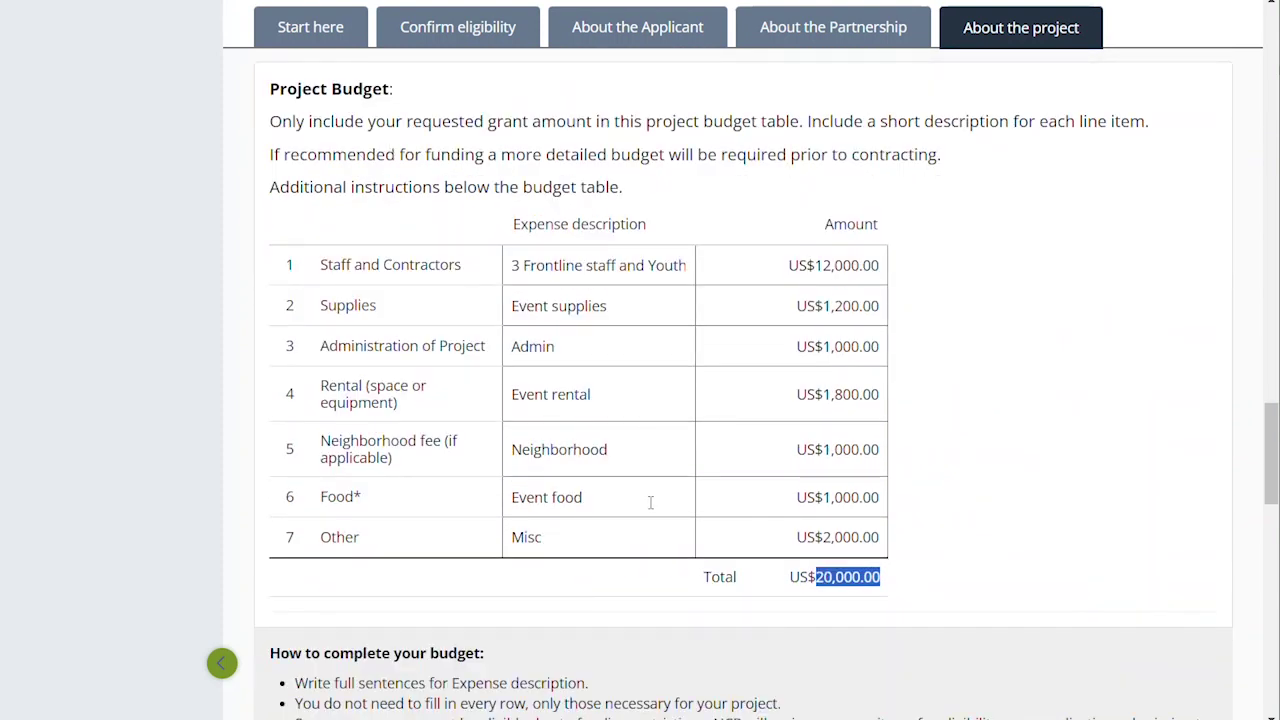
Review the expense descriptions against the budget completion guidance and examine the optional Budget narrative section.
{"action": "left_click", "coordinate": [575, 265]}
{"action": "left_click_drag", "start_coordinate": [652, 265], "coordinate": [512, 266]}
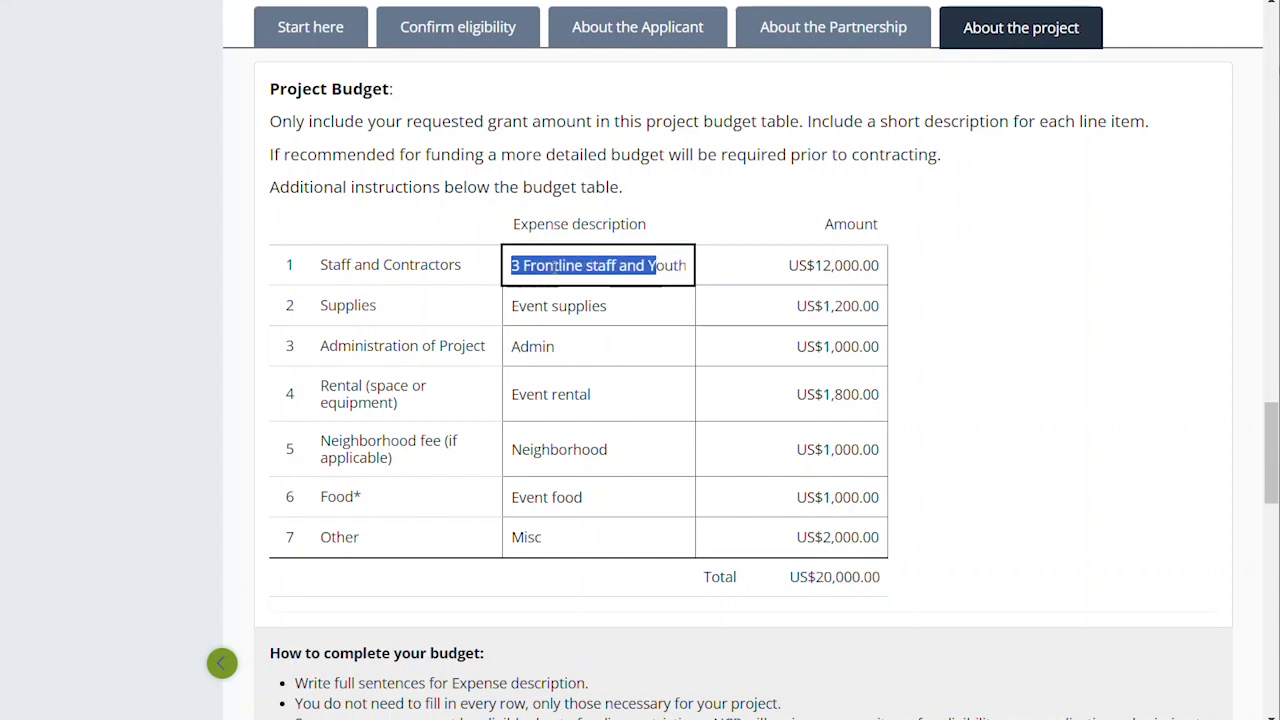
{"action": "left_click", "coordinate": [598, 306]}
{"action": "scroll", "coordinate": [646, 368], "scroll_direction": "down", "scroll_amount": 5}
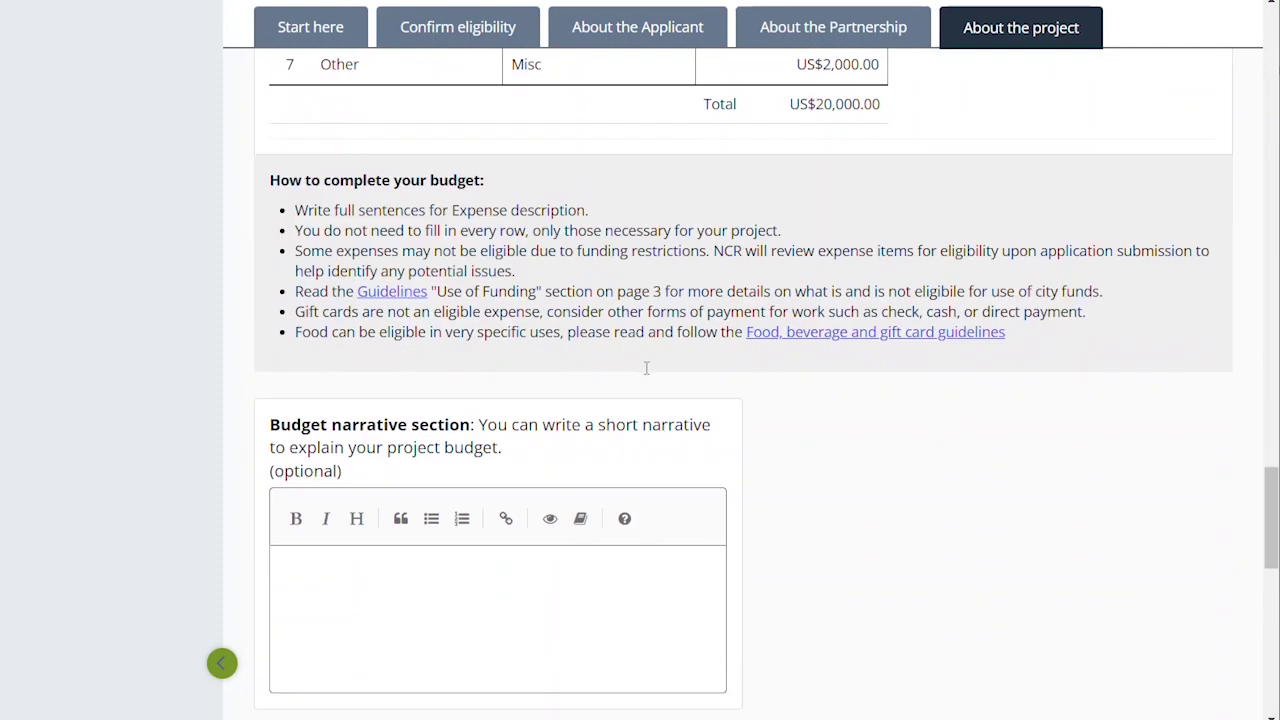
{"action": "scroll", "coordinate": [645, 369], "scroll_direction": "down", "scroll_amount": 2}
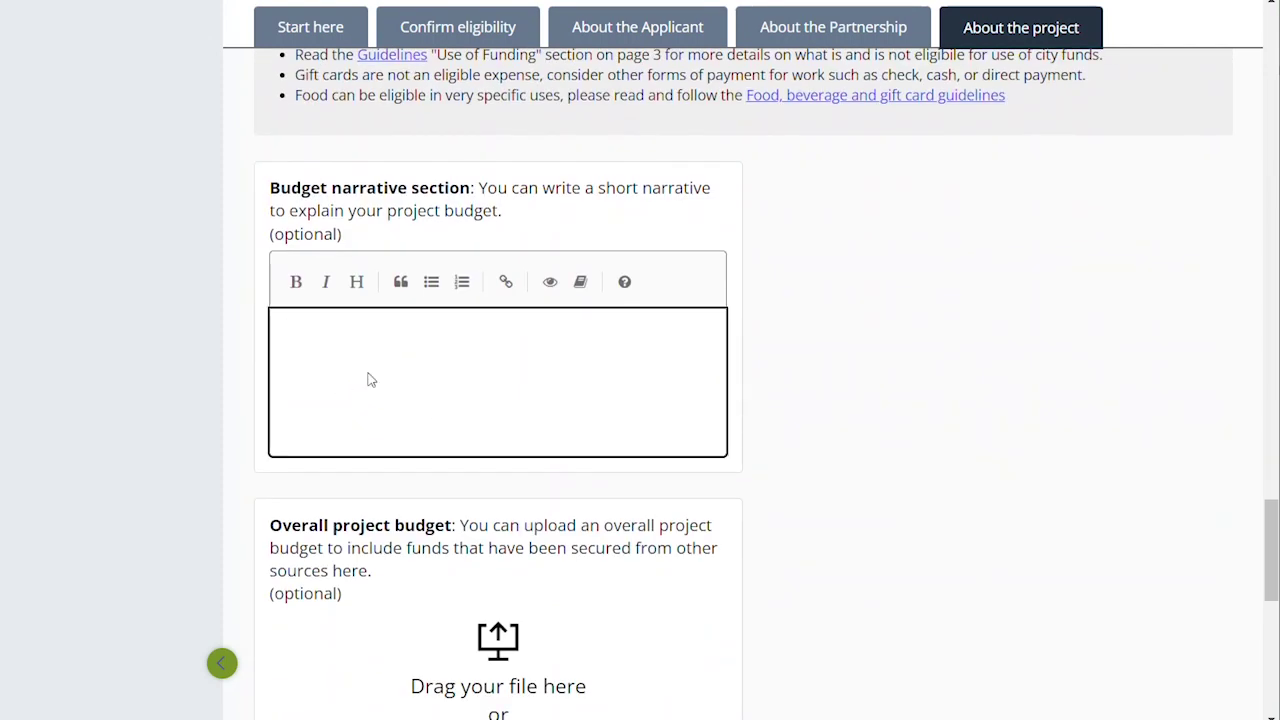
Review the optional Budget narrative section against the Project Budget table and check the table's total.
{"action": "scroll", "coordinate": [603, 429], "scroll_direction": "down", "scroll_amount": 3}
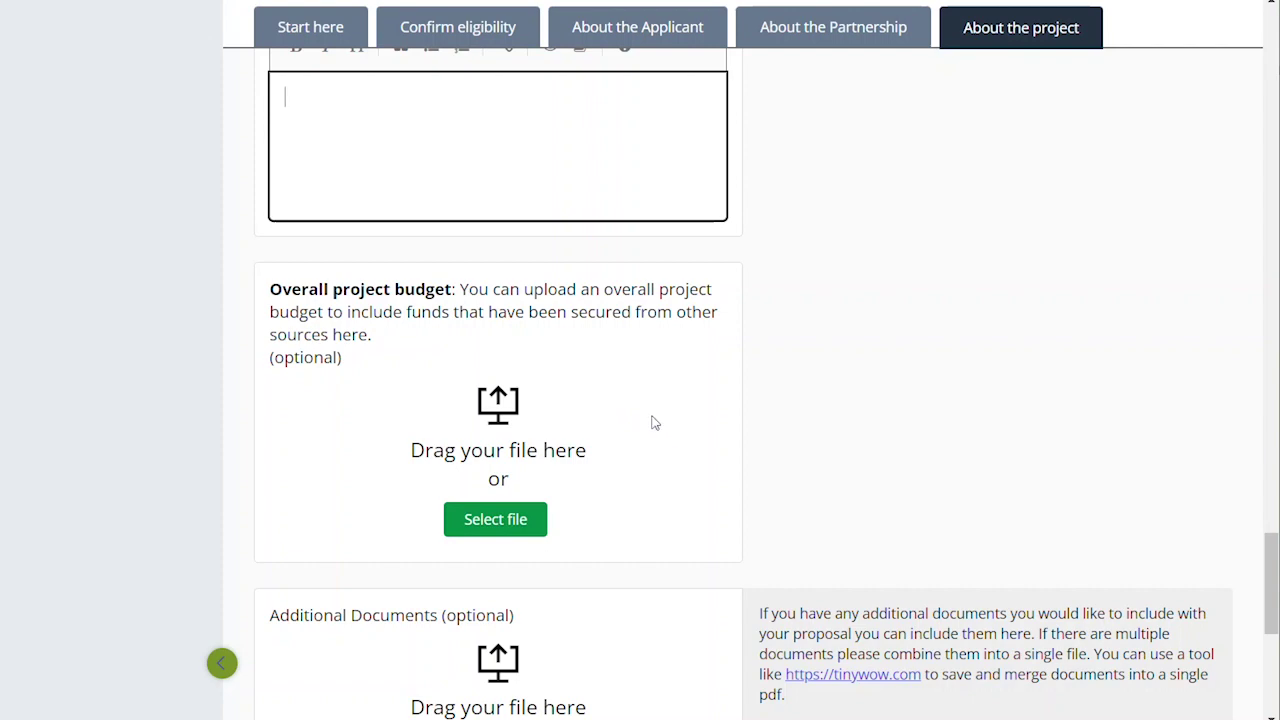
{"action": "scroll", "coordinate": [600, 414], "scroll_direction": "up", "scroll_amount": 2}
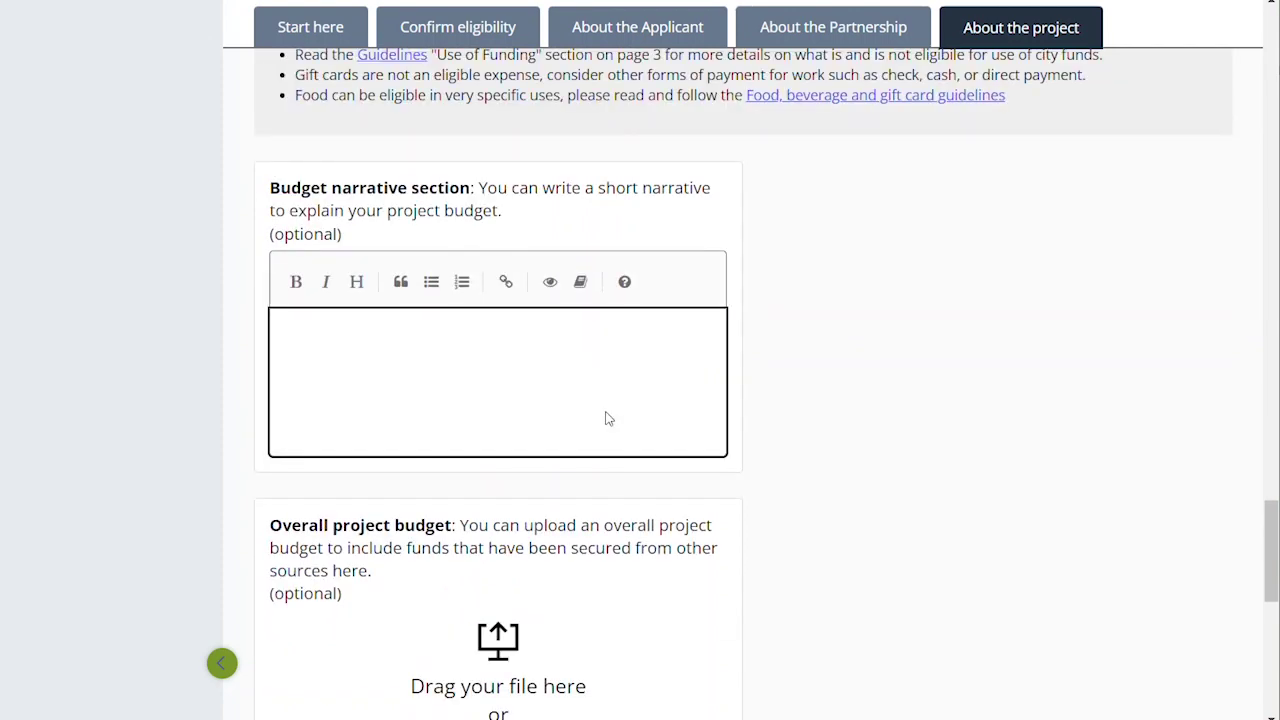
{"action": "scroll", "coordinate": [600, 449], "scroll_direction": "up", "scroll_amount": 6}
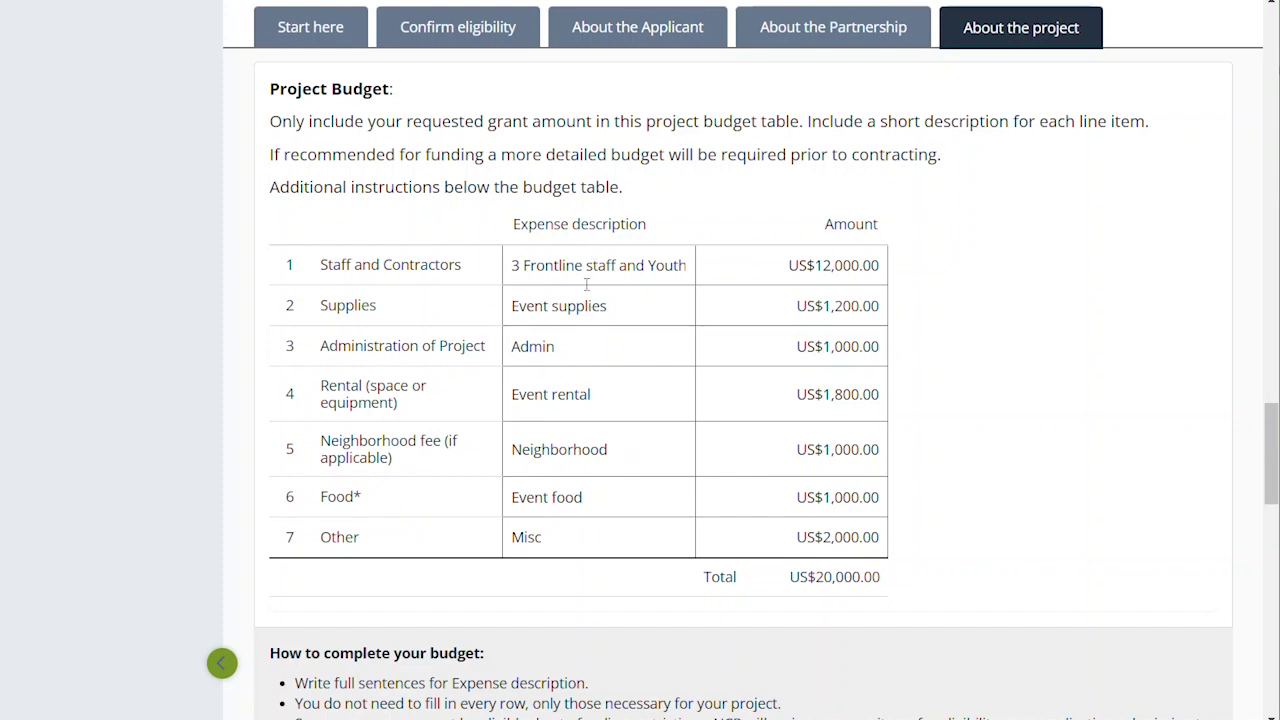
{"action": "scroll", "coordinate": [862, 493], "scroll_direction": "down", "scroll_amount": 10}
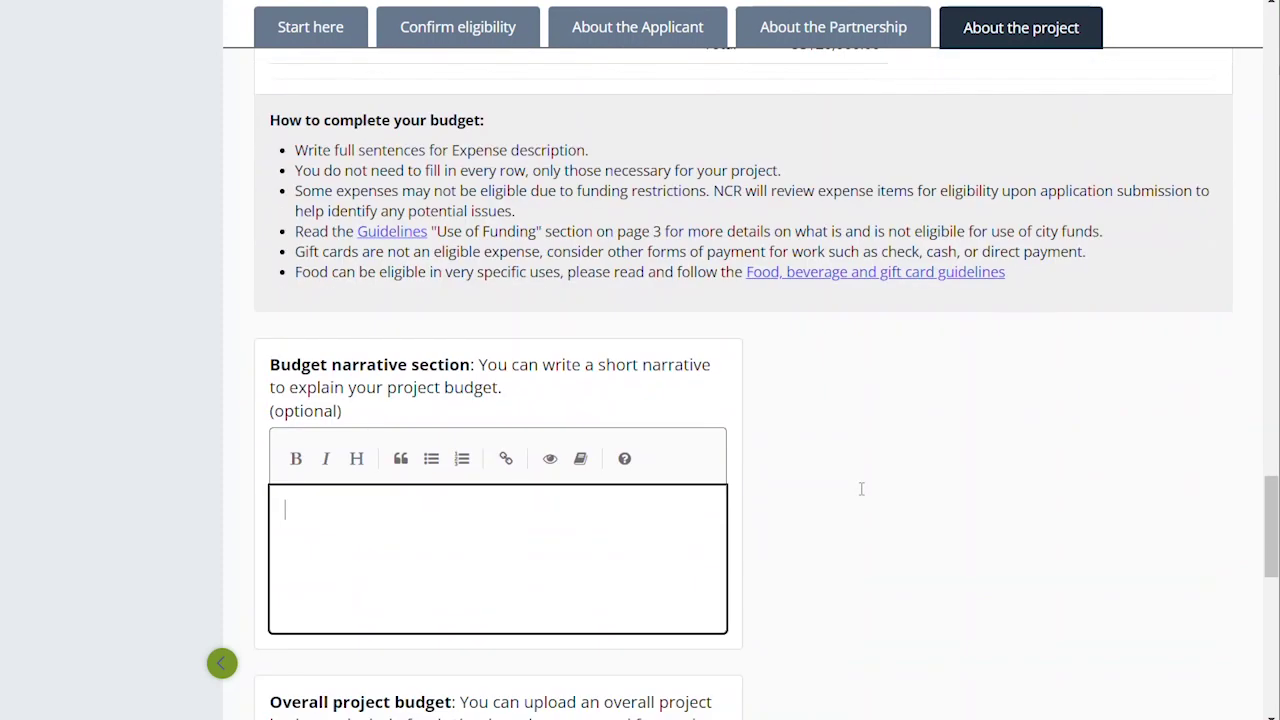
{"action": "scroll", "coordinate": [862, 493], "scroll_direction": "up", "scroll_amount": 8}
{"action": "scroll", "coordinate": [860, 488], "scroll_direction": "up", "scroll_amount": 3}
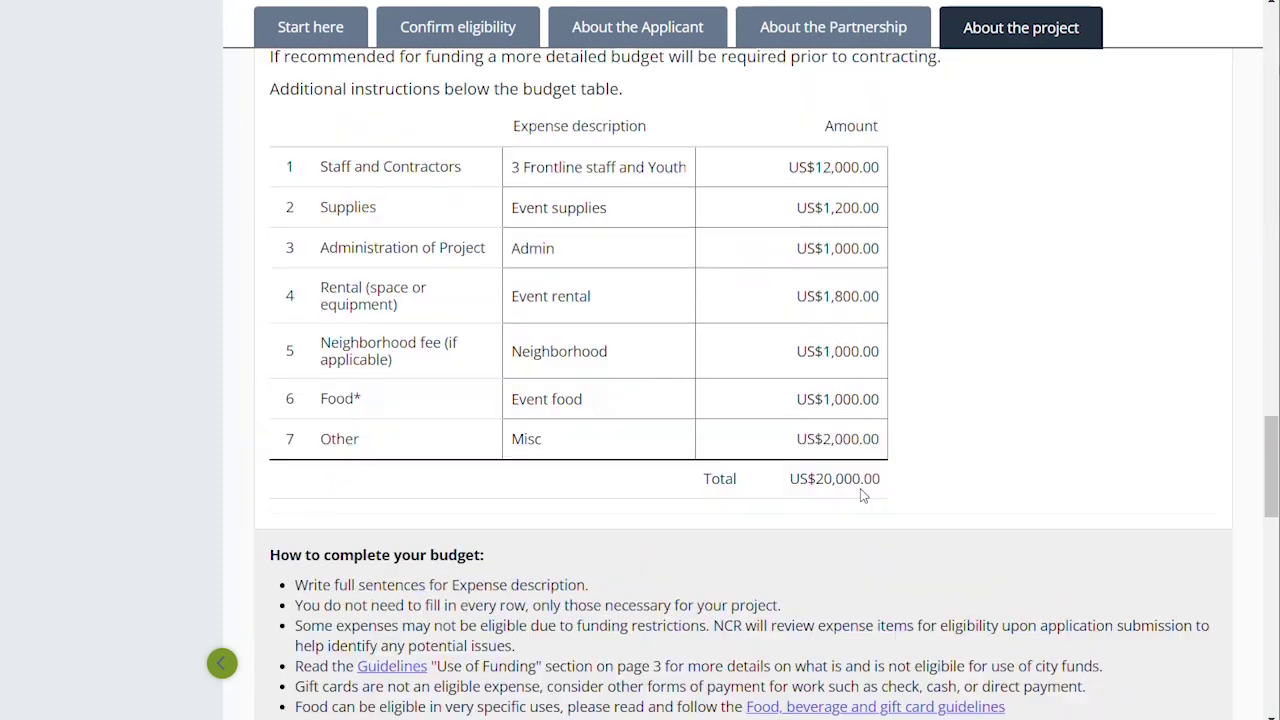
{"action": "left_click_drag", "start_coordinate": [813, 576], "coordinate": [882, 570]}
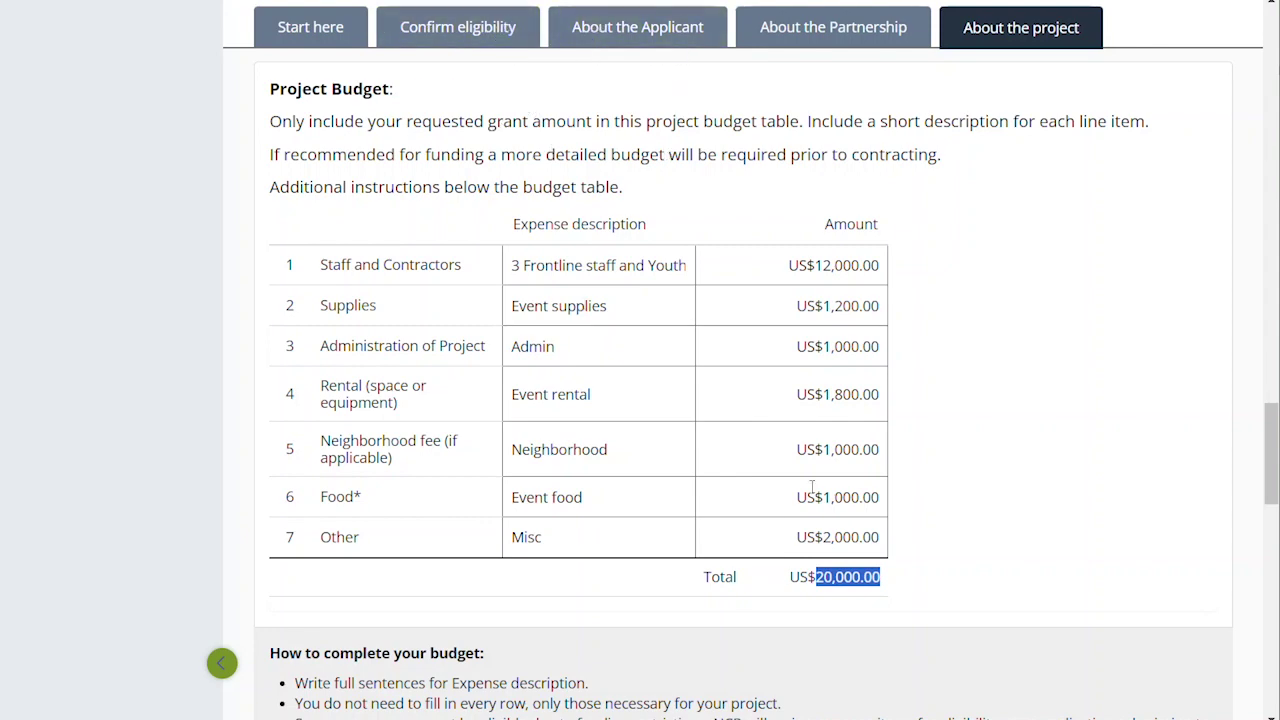
Compare the requested amounts in the Project Budget table with the optional Overall project budget upload section.
{"action": "scroll", "coordinate": [827, 472], "scroll_direction": "down", "scroll_amount": 2}
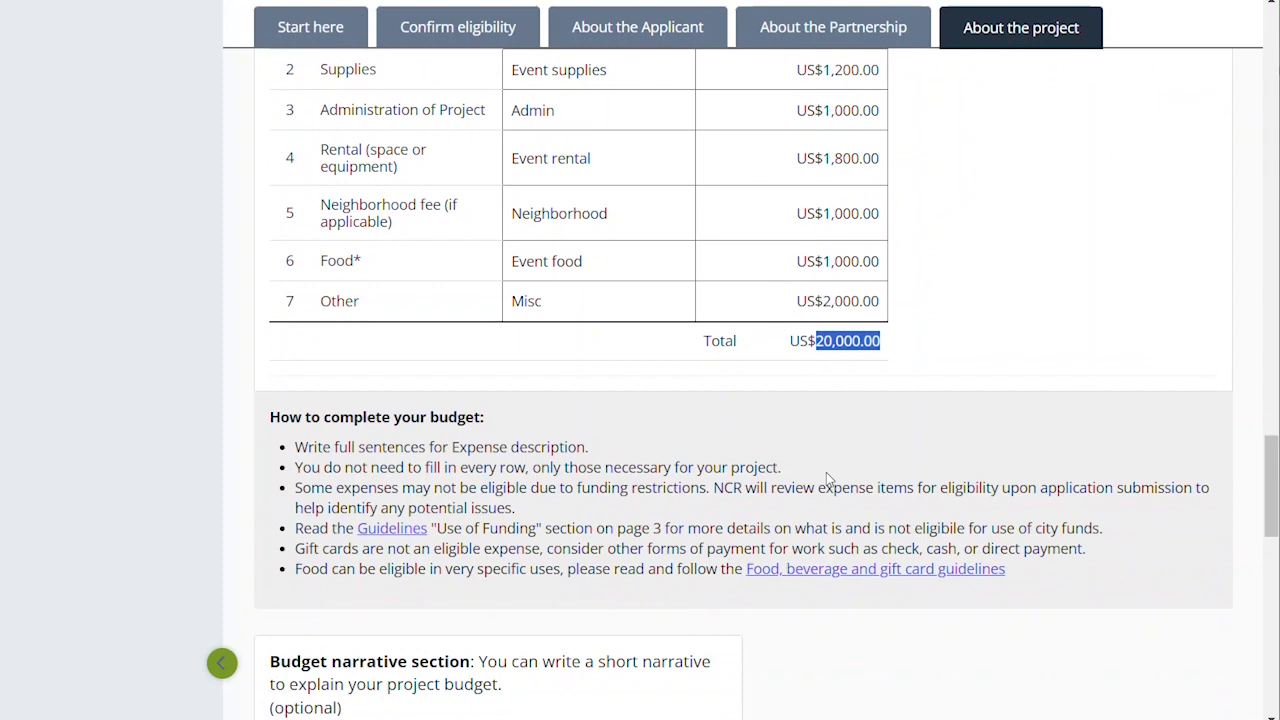
{"action": "scroll", "coordinate": [826, 472], "scroll_direction": "down", "scroll_amount": 5}
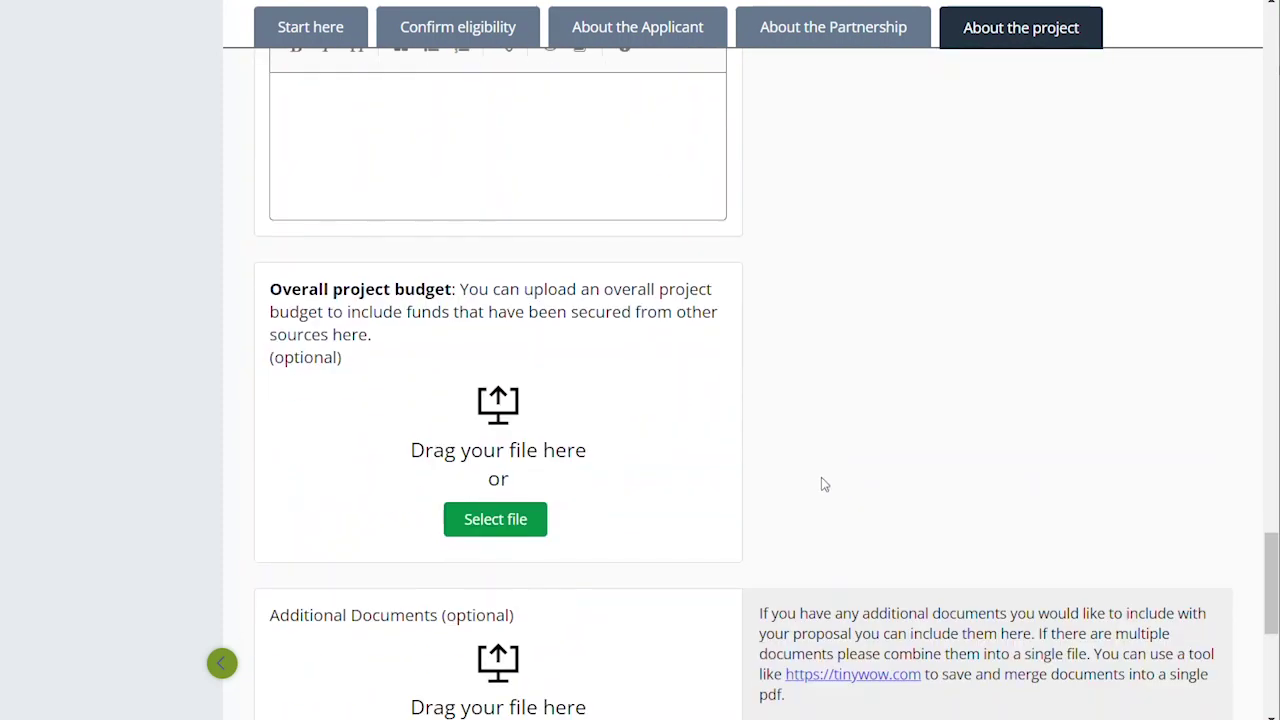
{"action": "scroll", "coordinate": [821, 477], "scroll_direction": "up", "scroll_amount": 8}
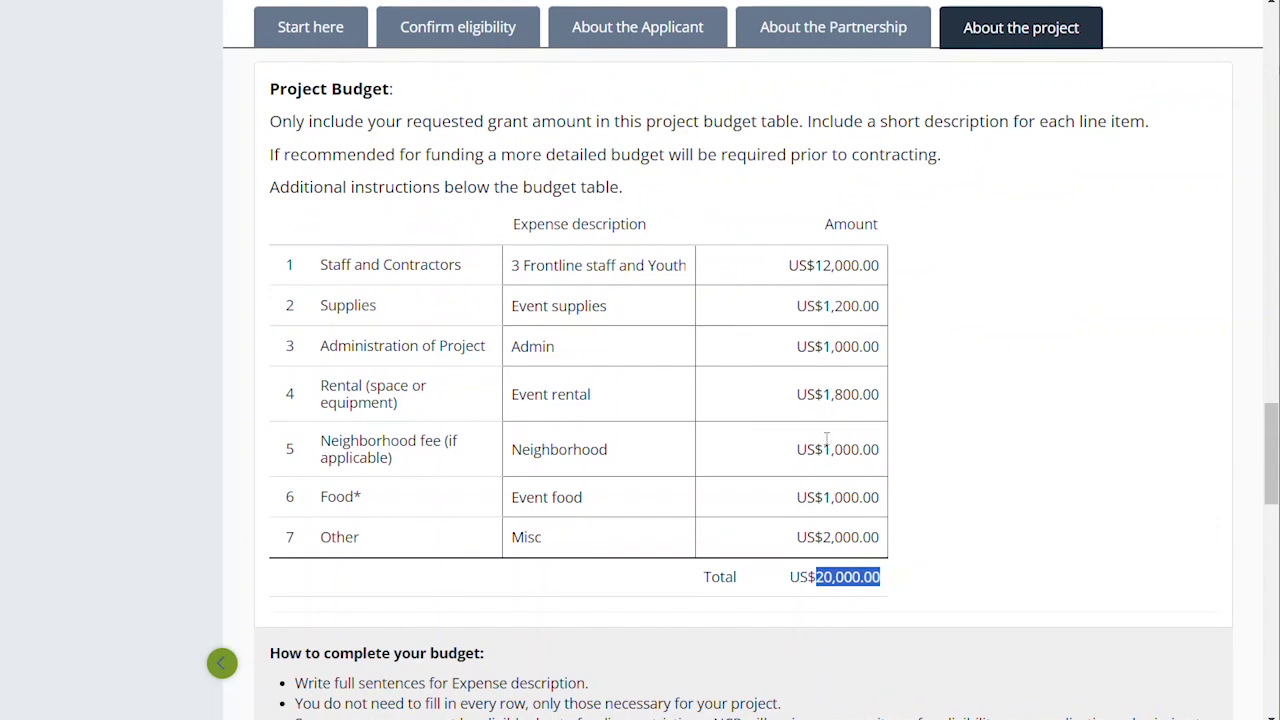
{"action": "scroll", "coordinate": [826, 440], "scroll_direction": "down", "scroll_amount": 6}
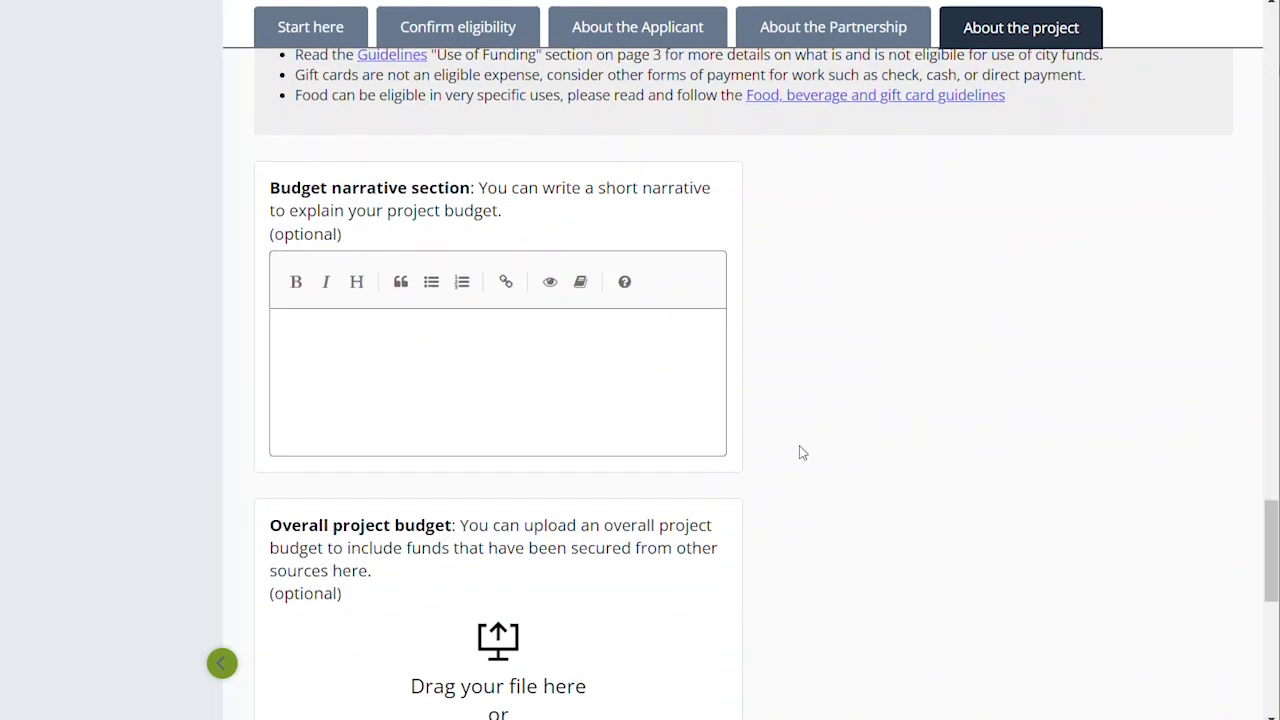
{"action": "scroll", "coordinate": [753, 424], "scroll_direction": "down", "scroll_amount": 2}
{"action": "scroll", "coordinate": [753, 424], "scroll_direction": "up", "scroll_amount": 2}
{"action": "scroll", "coordinate": [498, 446], "scroll_direction": "down", "scroll_amount": 2}
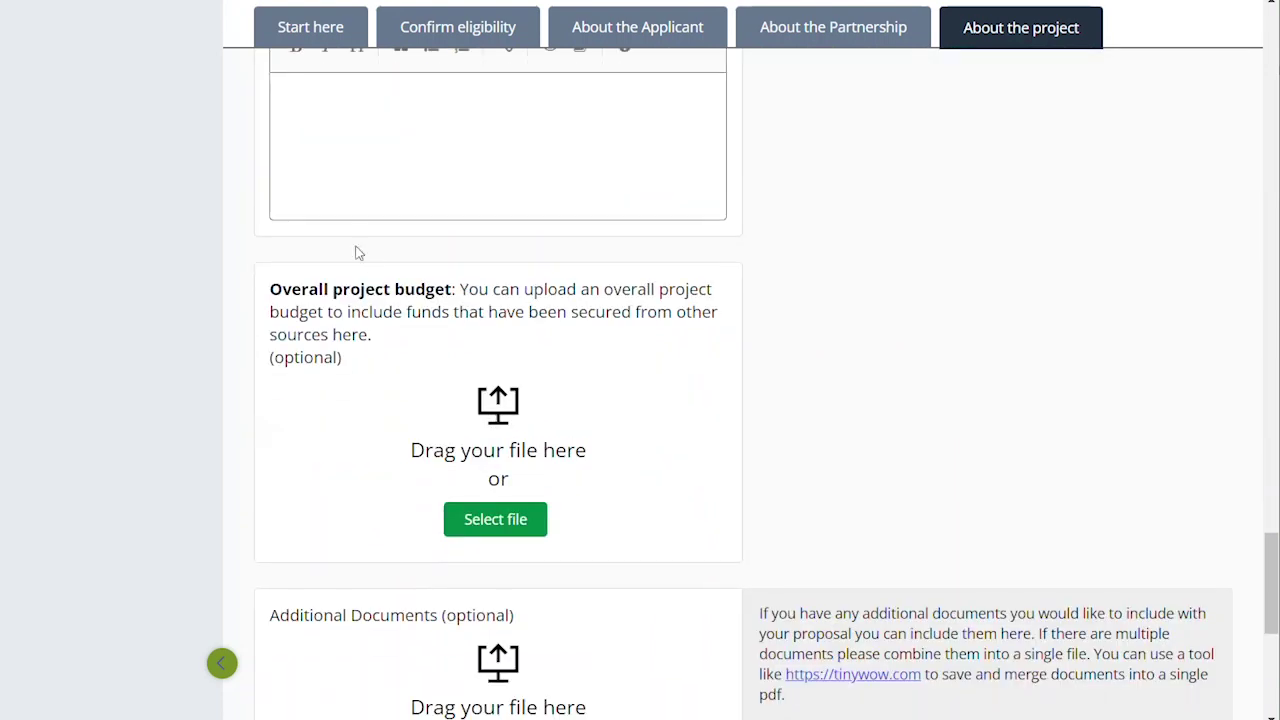
Examine the optional Additional Documents section and look back over the project questions and budget.
{"action": "scroll", "coordinate": [560, 483], "scroll_direction": "down", "scroll_amount": 4}
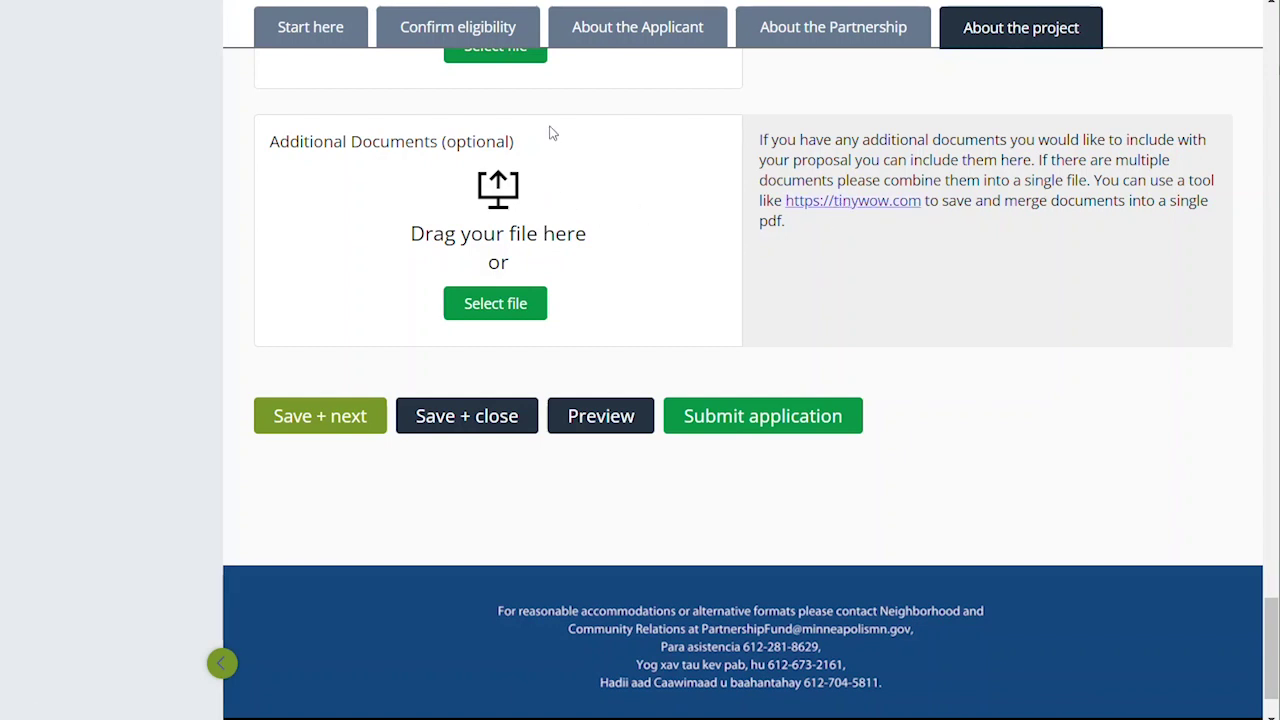
{"action": "scroll", "coordinate": [551, 132], "scroll_direction": "up", "scroll_amount": 2}
{"action": "scroll", "coordinate": [551, 132], "scroll_direction": "down", "scroll_amount": 3}
{"action": "scroll", "coordinate": [657, 334], "scroll_direction": "up", "scroll_amount": 15}
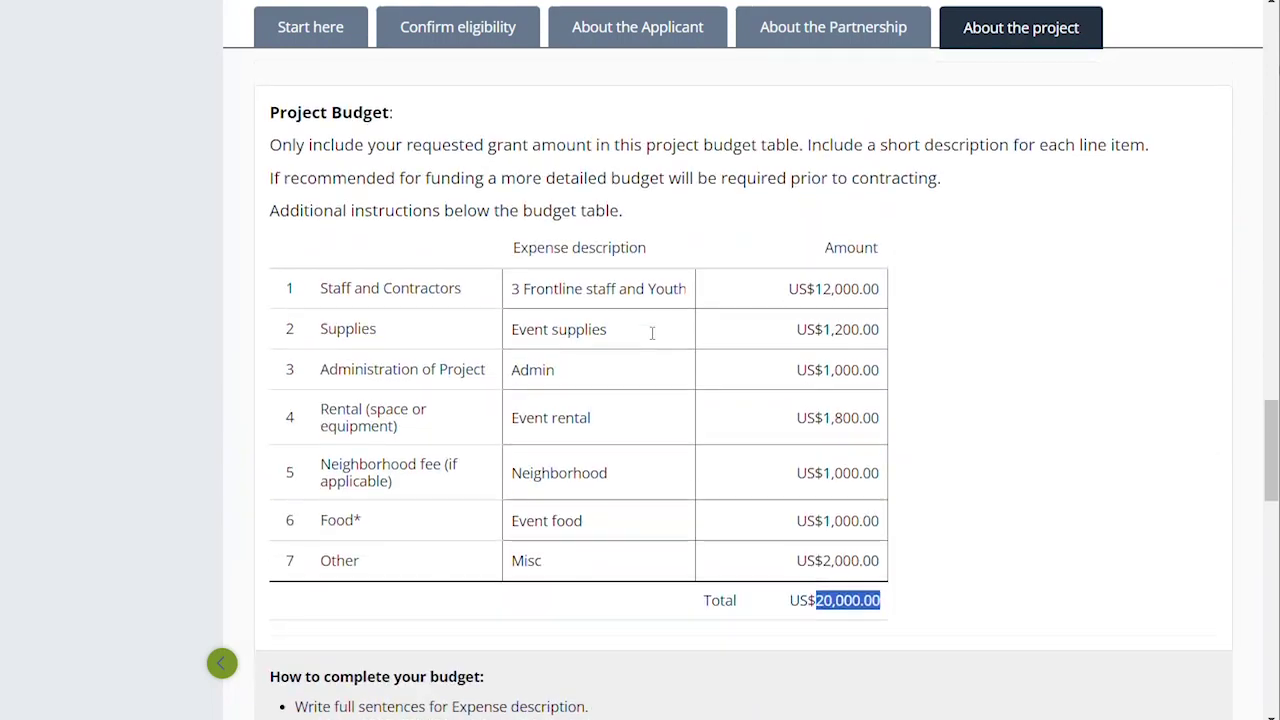
{"action": "scroll", "coordinate": [652, 343], "scroll_direction": "up", "scroll_amount": 5}
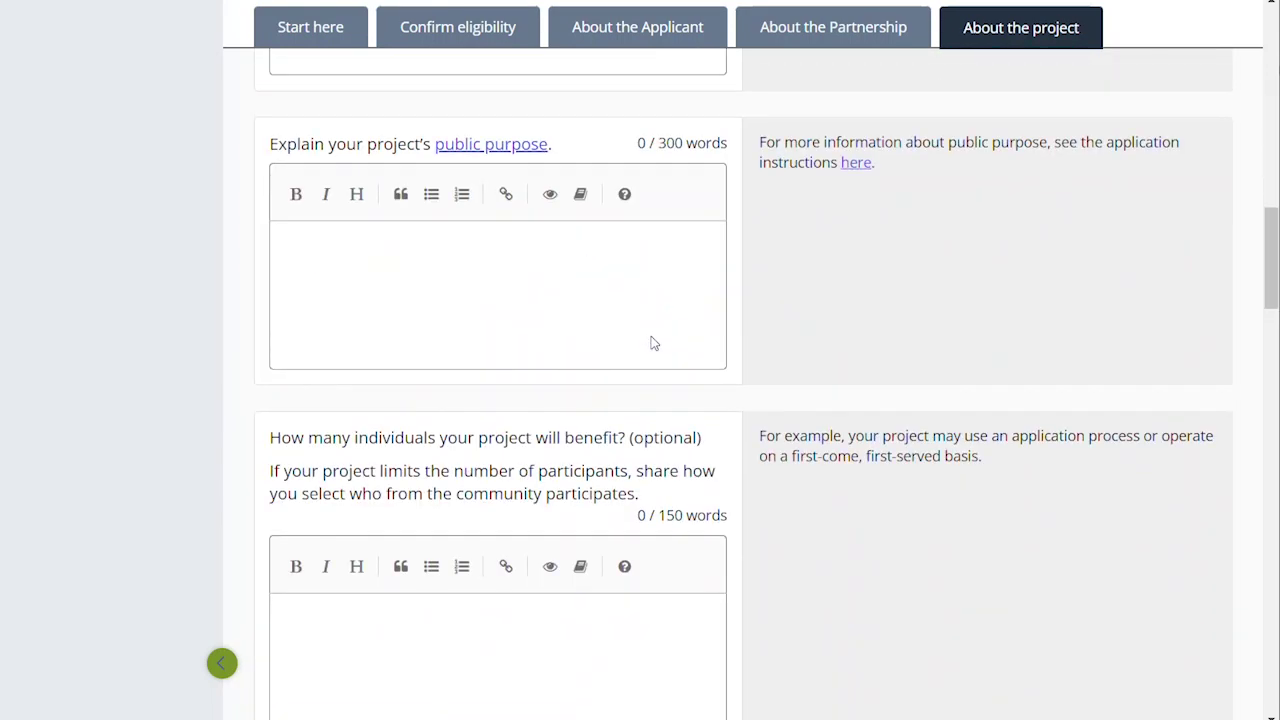
{"action": "scroll", "coordinate": [652, 343], "scroll_direction": "down", "scroll_amount": 20}
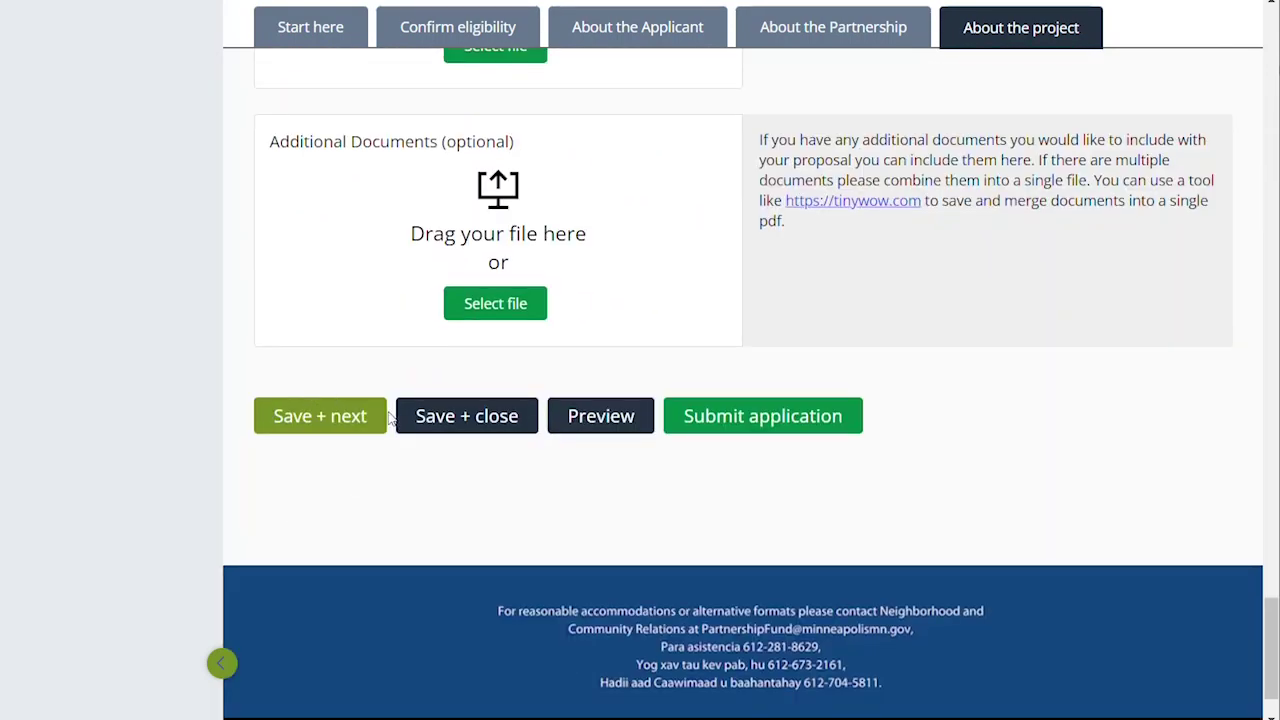
Save and close the application, and find its entry in the My applications list.
{"action": "left_click", "coordinate": [424, 422]}
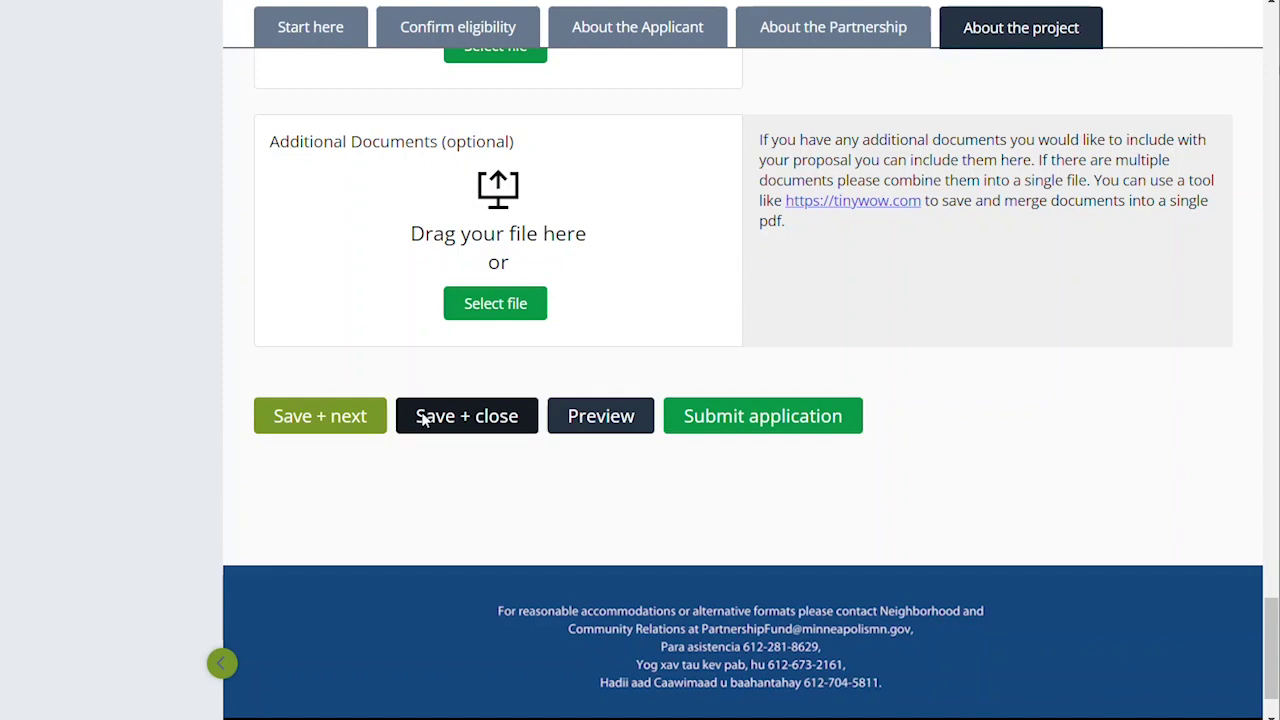
{"action": "scroll", "coordinate": [562, 388], "scroll_direction": "down", "scroll_amount": 4}
{"action": "scroll", "coordinate": [562, 388], "scroll_direction": "down", "scroll_amount": 1}
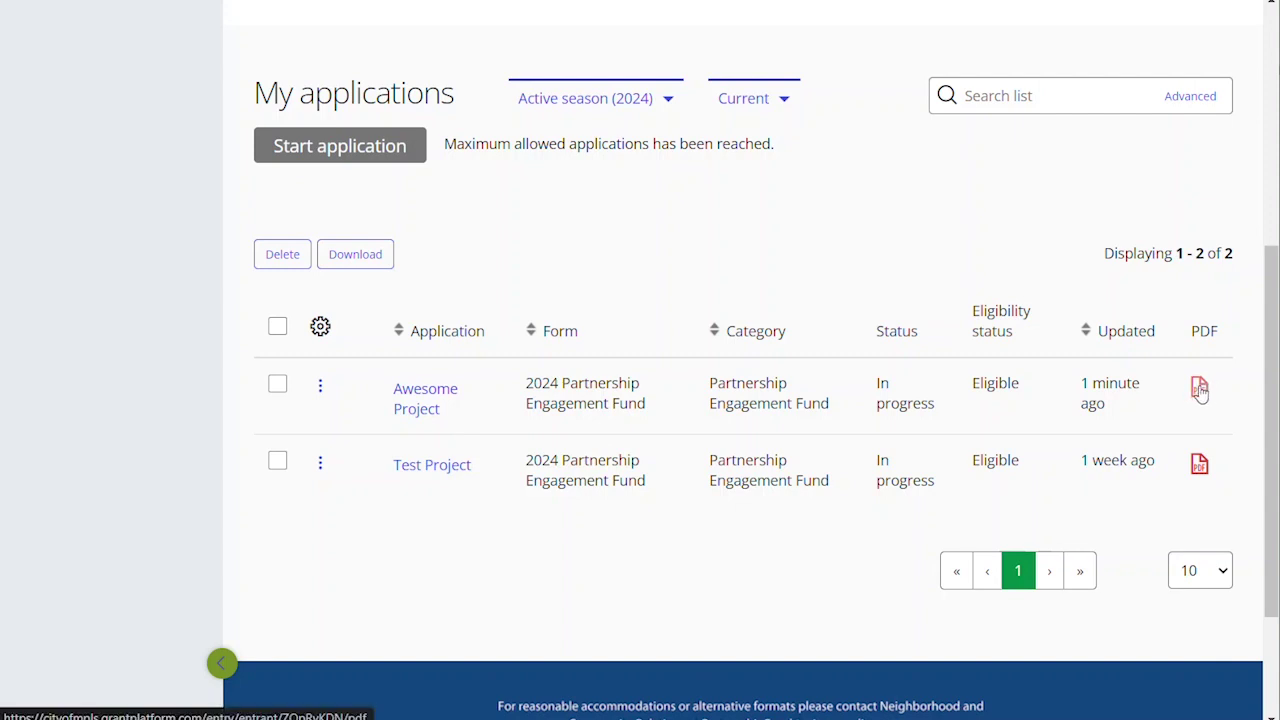
Reopen the Awesome Project application for editing from the My applications list.
{"action": "left_click", "coordinate": [320, 386]}
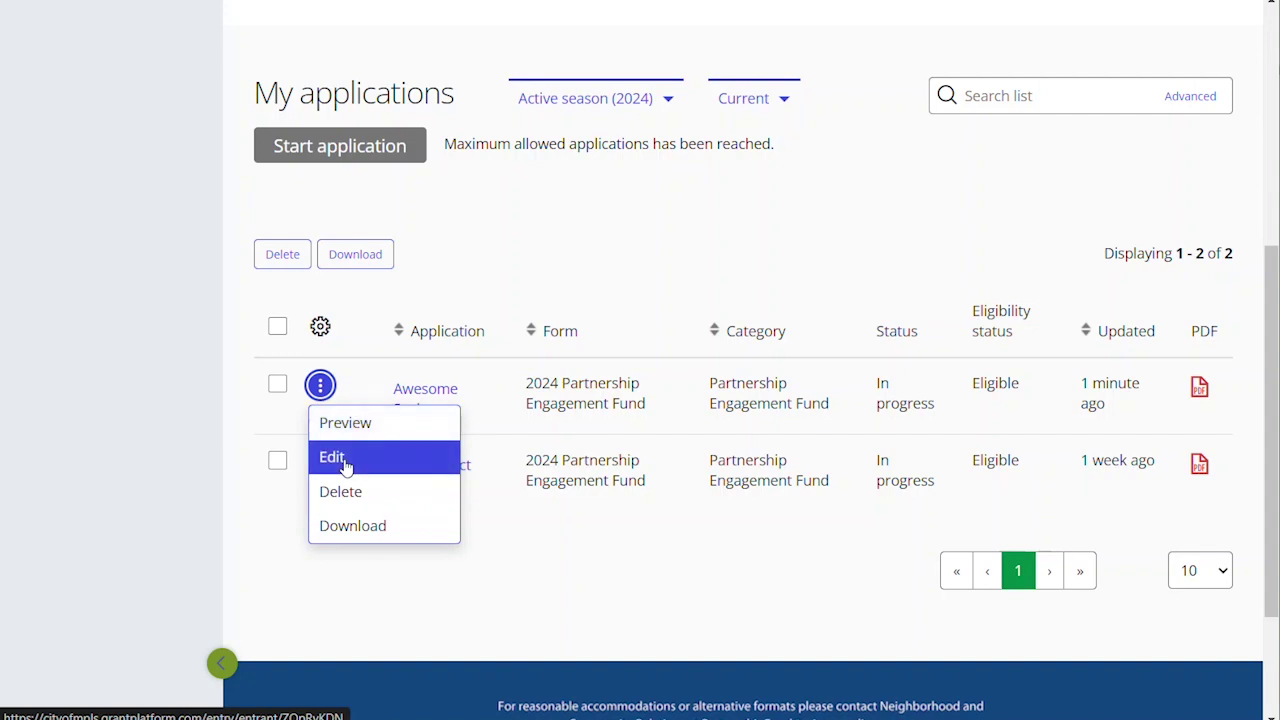
{"action": "left_click", "coordinate": [423, 350]}
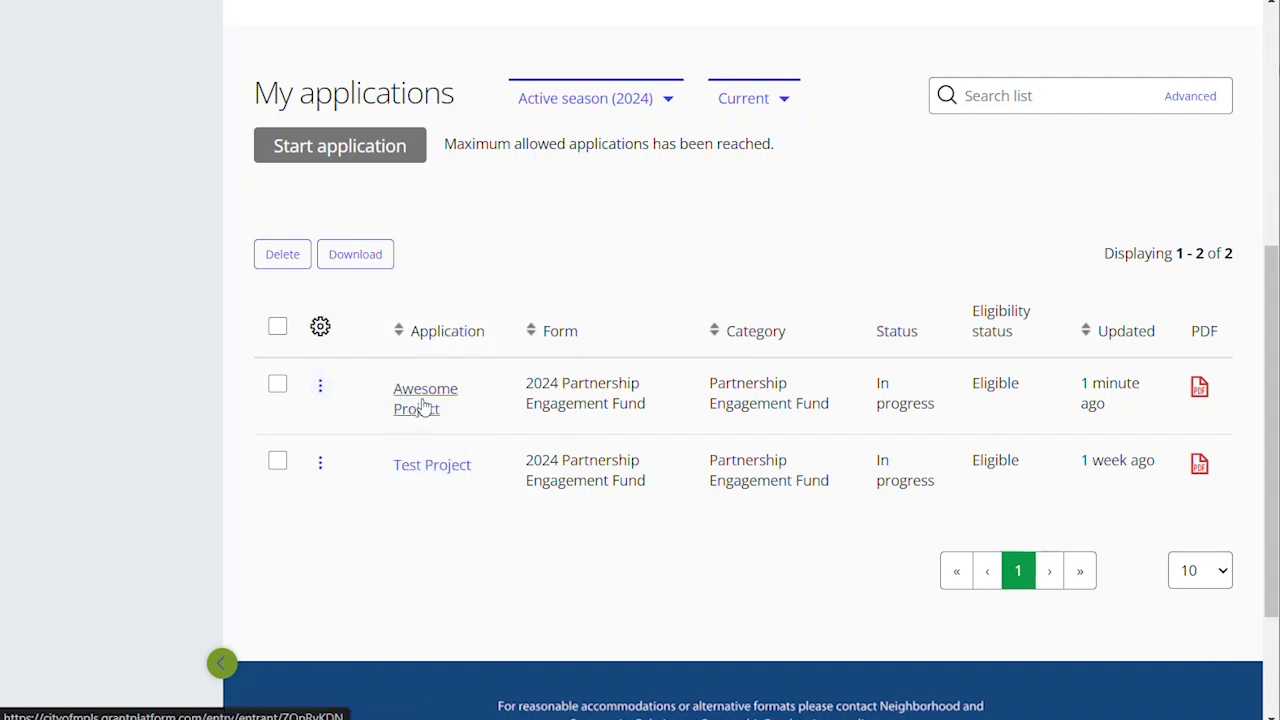
{"action": "left_click", "coordinate": [320, 386]}
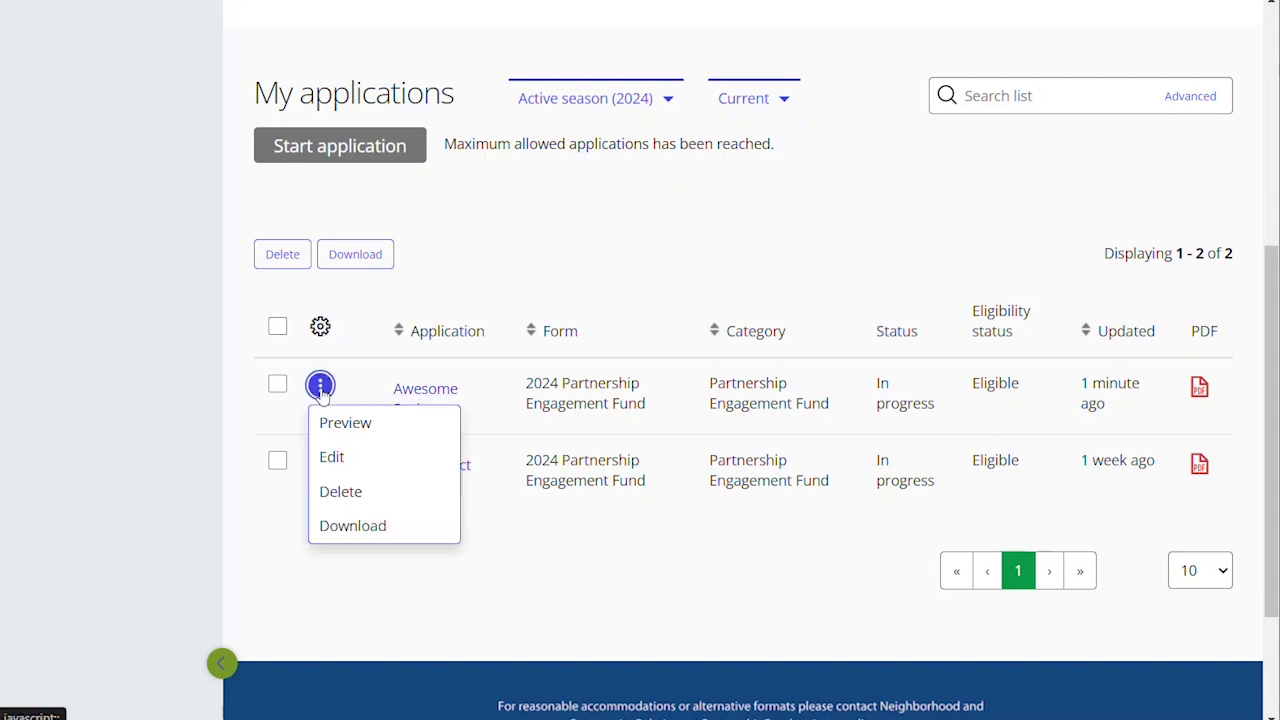
{"action": "left_click", "coordinate": [350, 460]}
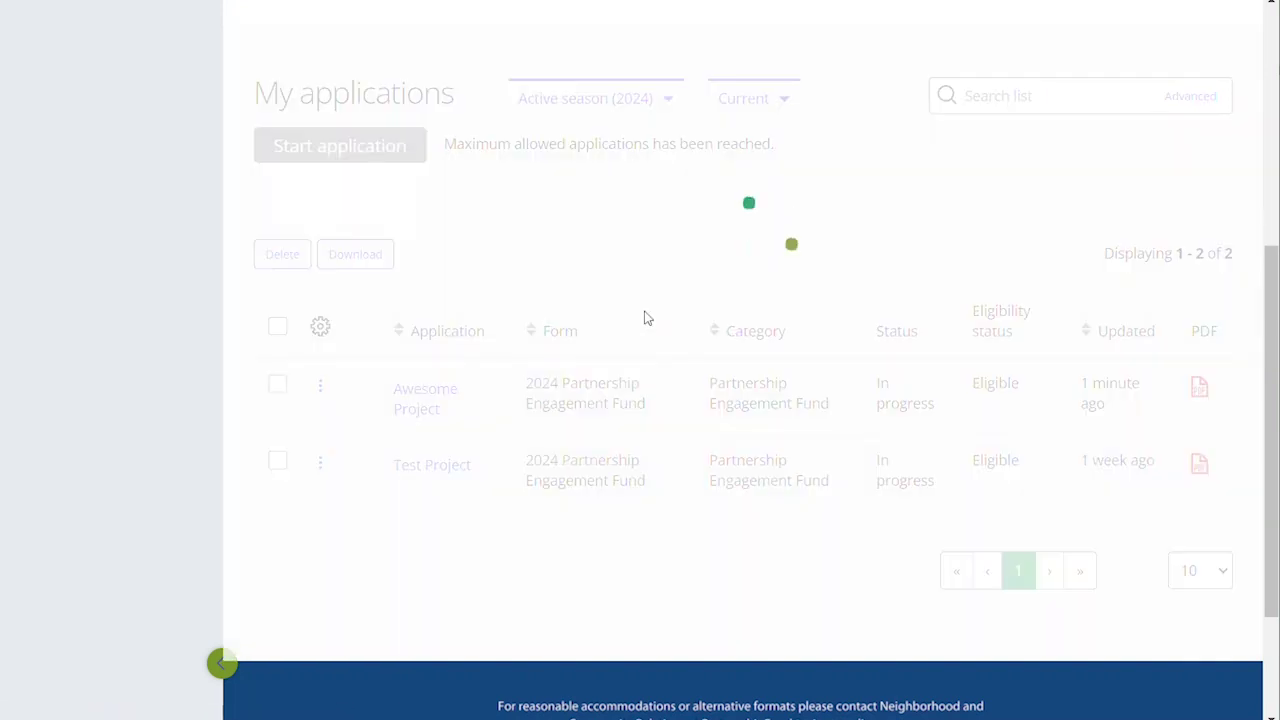
Examine the reopened application's Start here page, including its save, preview and submit options.
{"action": "scroll", "coordinate": [686, 297], "scroll_direction": "down", "scroll_amount": 5}
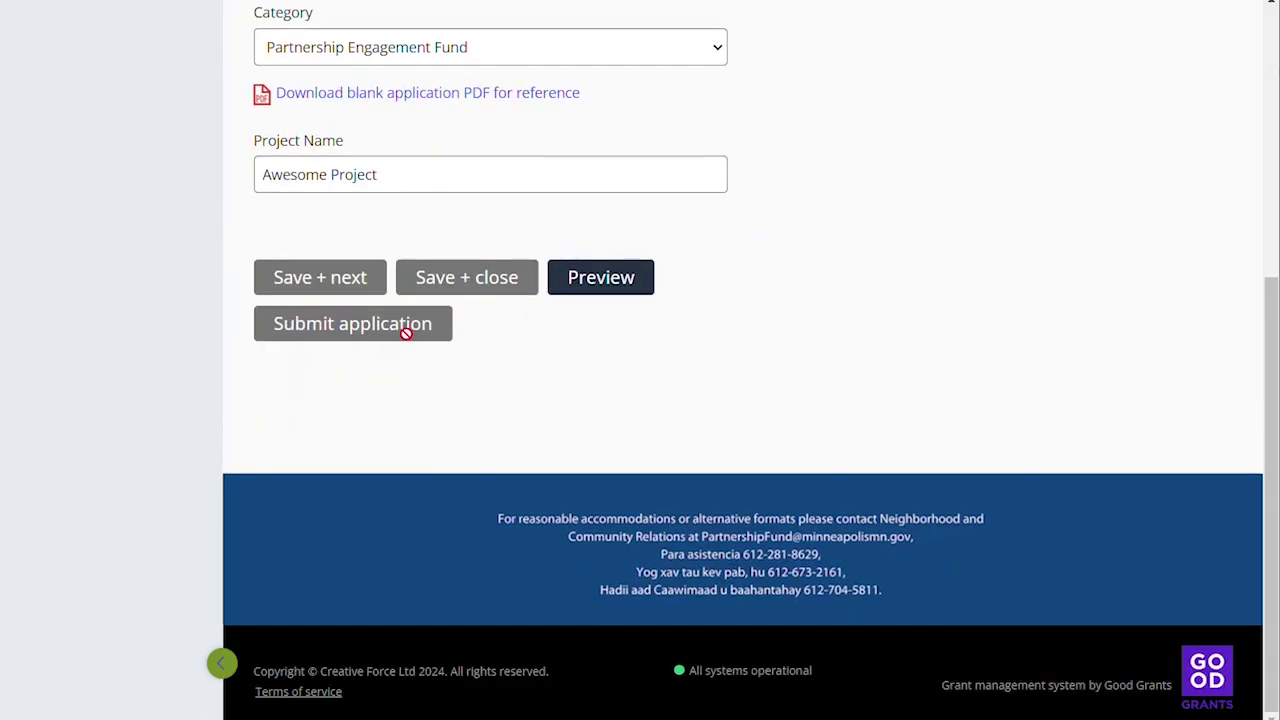
{"action": "scroll", "coordinate": [400, 443], "scroll_direction": "down", "scroll_amount": 5}
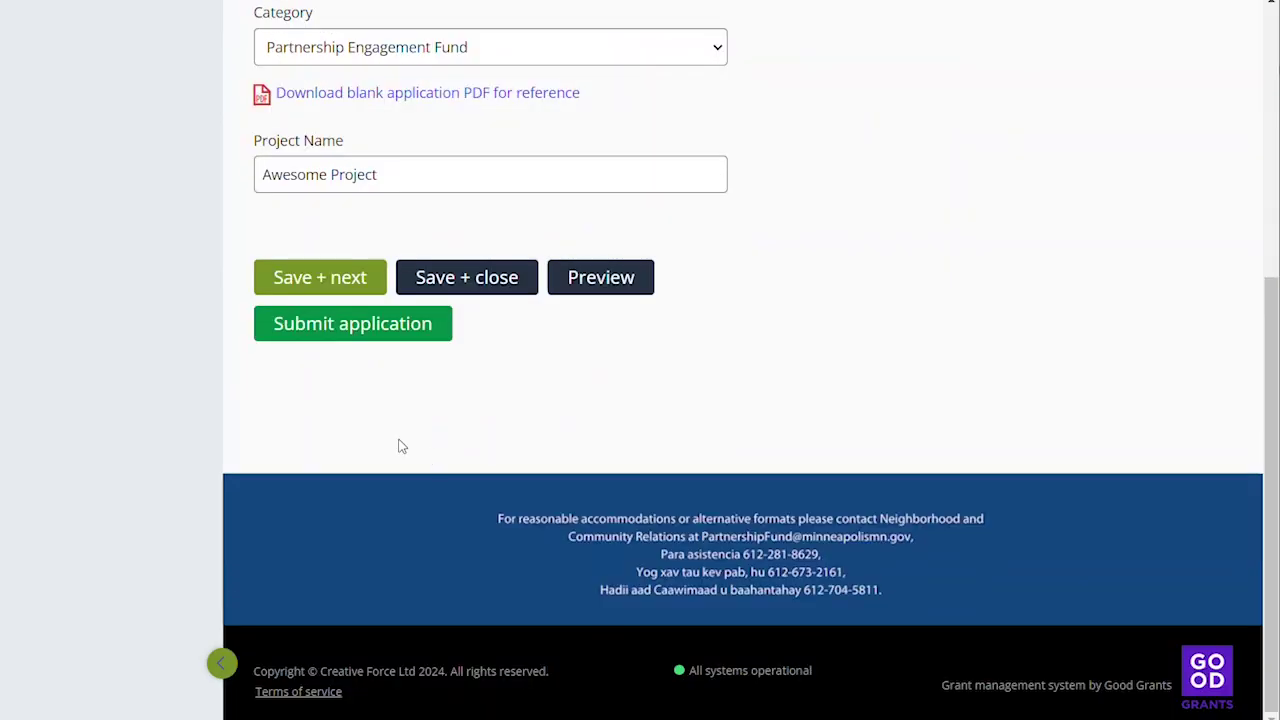
{"action": "scroll", "coordinate": [780, 369], "scroll_direction": "up", "scroll_amount": 5}
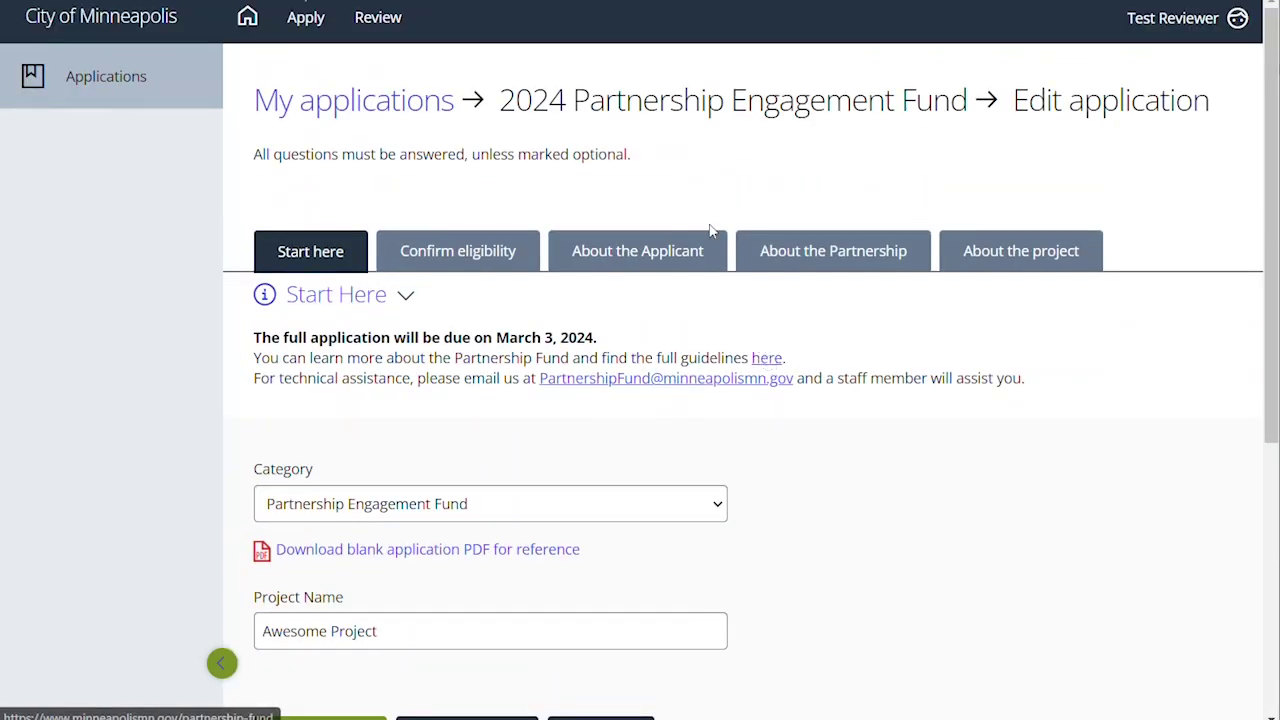